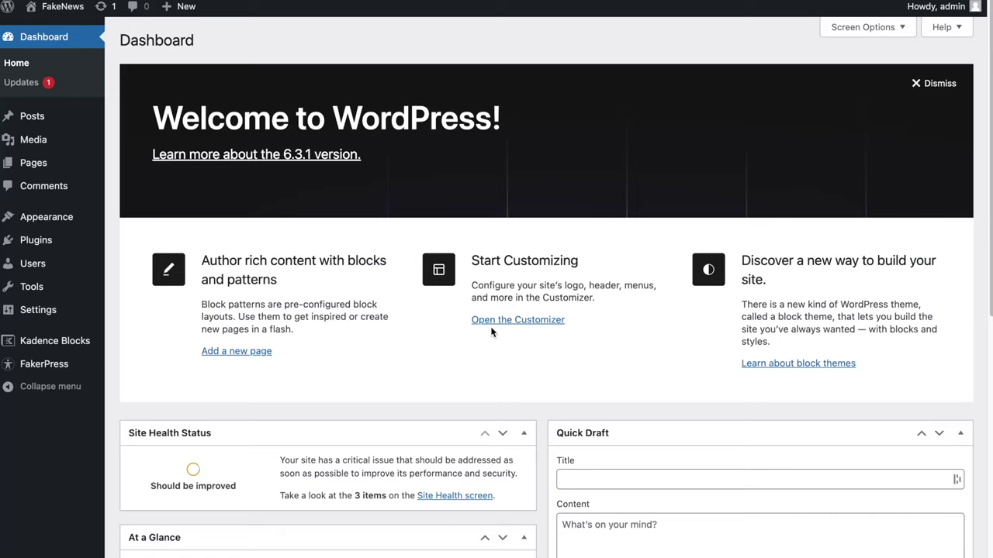
Open the FakeNews front page from the admin bar and scroll through its Recent news grid
{"action": "left_click", "coordinate": [70, 6]}
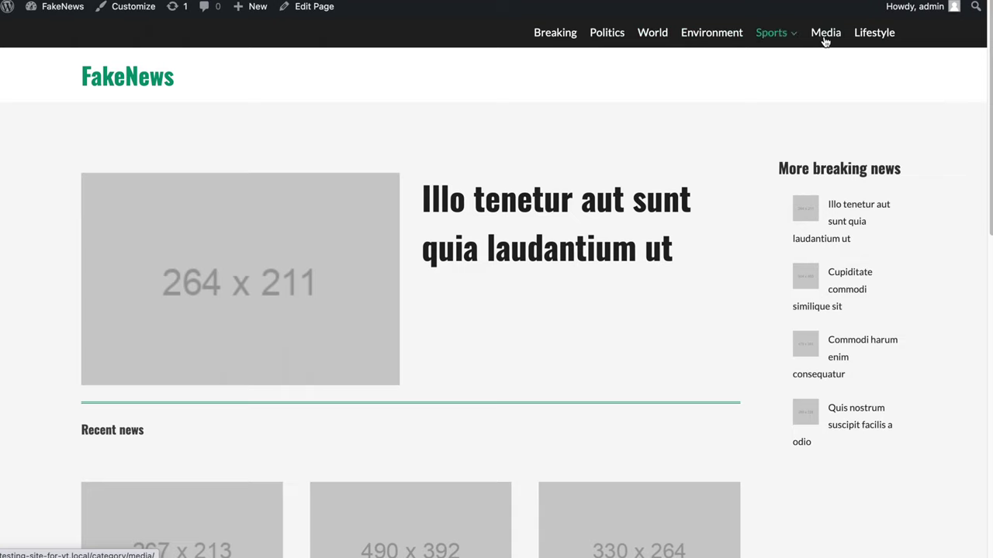
{"action": "scroll", "coordinate": [509, 138], "scroll_direction": "down", "scroll_amount": 1}
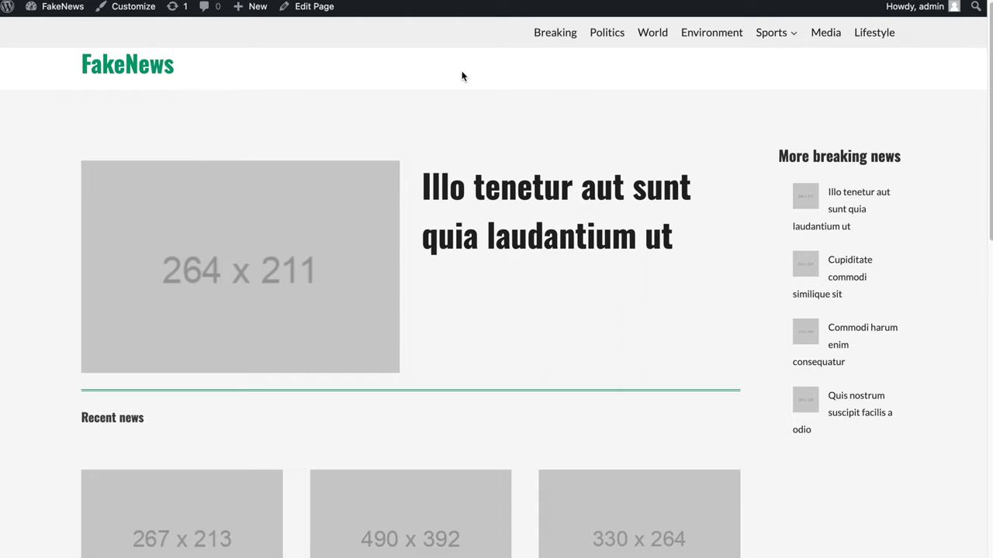
{"action": "scroll", "coordinate": [510, 137], "scroll_direction": "down", "scroll_amount": 1}
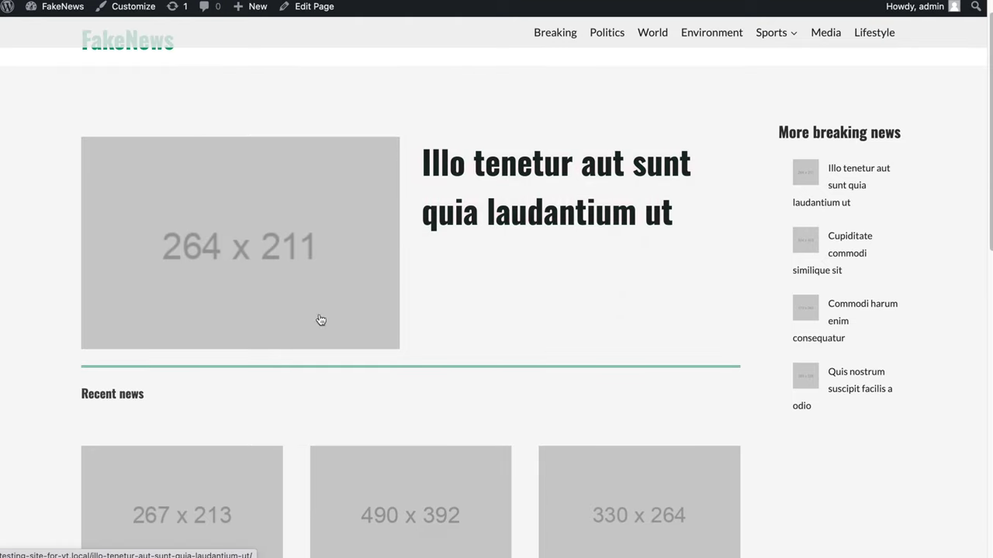
{"action": "scroll", "coordinate": [443, 201], "scroll_direction": "down", "scroll_amount": 5}
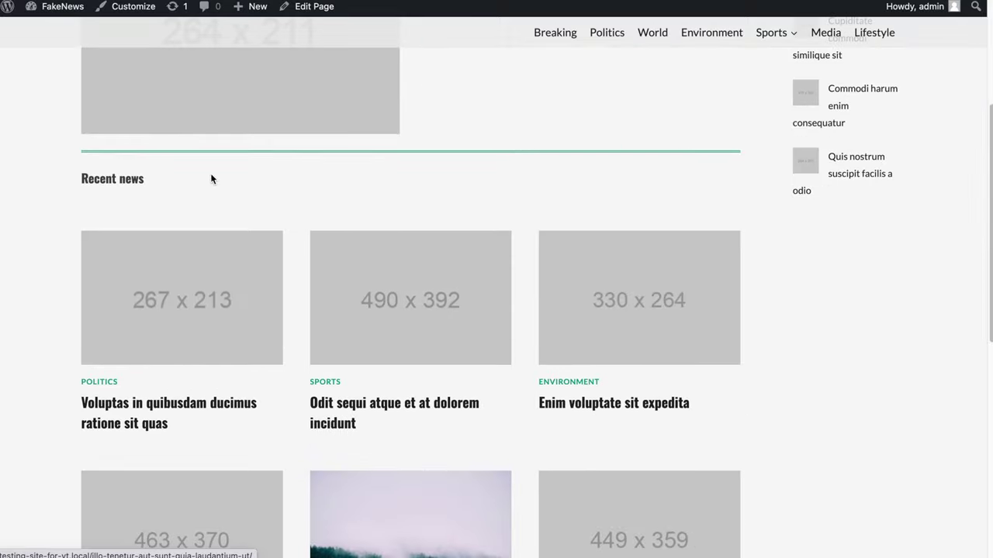
{"action": "left_click_drag", "start_coordinate": [65, 181], "coordinate": [144, 182]}
{"action": "scroll", "coordinate": [144, 182], "scroll_direction": "down", "scroll_amount": 9}
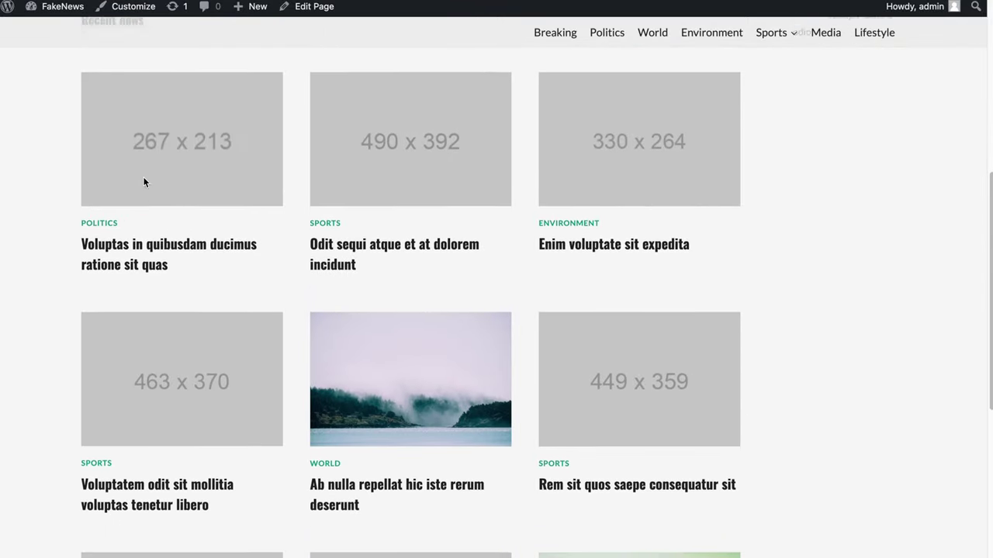
{"action": "scroll", "coordinate": [144, 181], "scroll_direction": "down", "scroll_amount": 3}
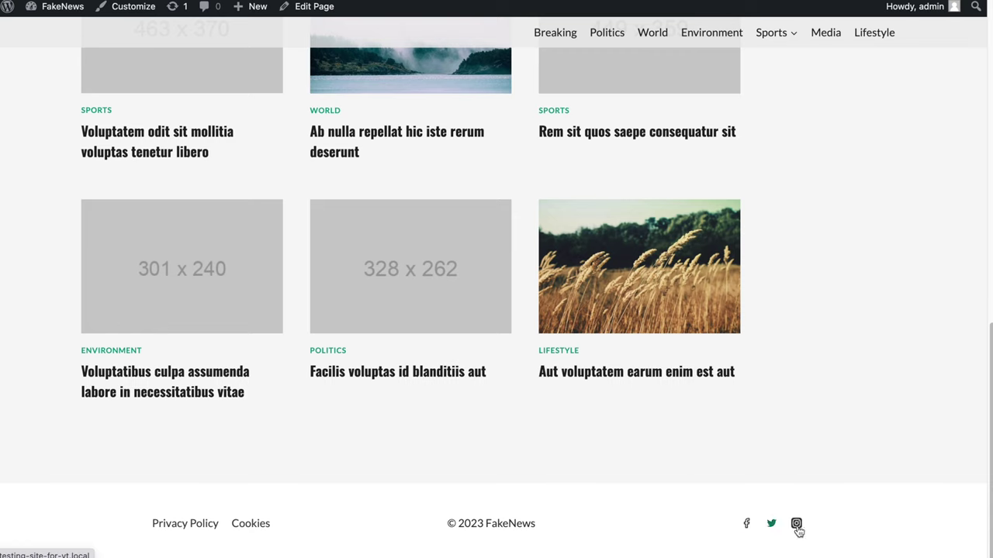
{"action": "scroll", "coordinate": [746, 412], "scroll_direction": "up", "scroll_amount": 20}
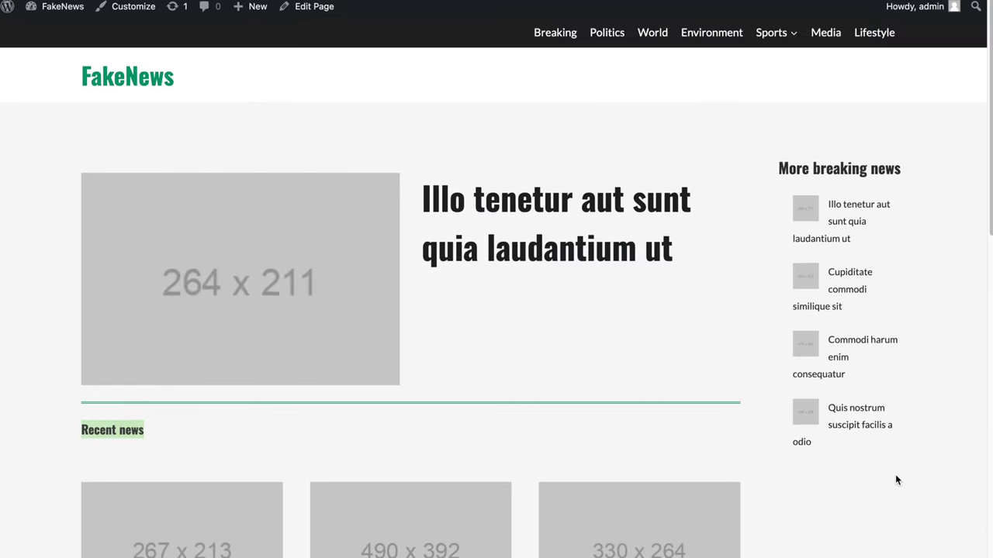
Browse pages 1 and 2 of the Politics category archive
{"action": "left_click", "coordinate": [609, 35]}
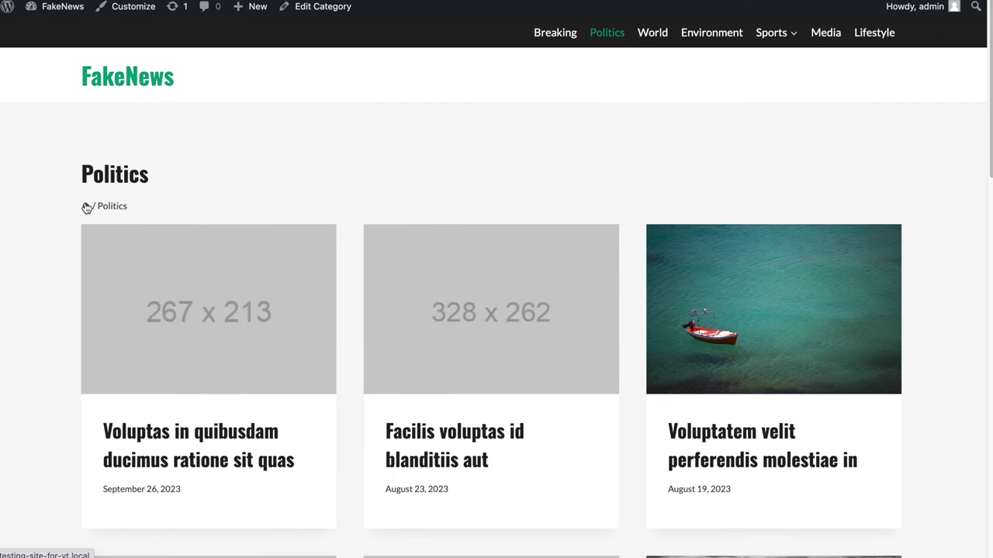
{"action": "scroll", "coordinate": [351, 191], "scroll_direction": "down", "scroll_amount": 15}
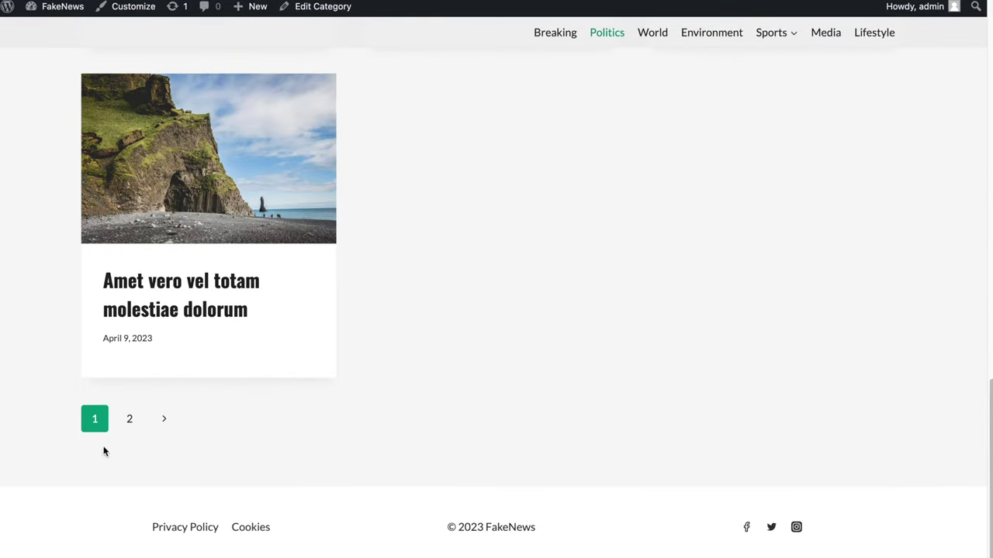
{"action": "left_click", "coordinate": [130, 419]}
{"action": "scroll", "coordinate": [440, 378], "scroll_direction": "down", "scroll_amount": 3}
{"action": "scroll", "coordinate": [440, 378], "scroll_direction": "up", "scroll_amount": 3}
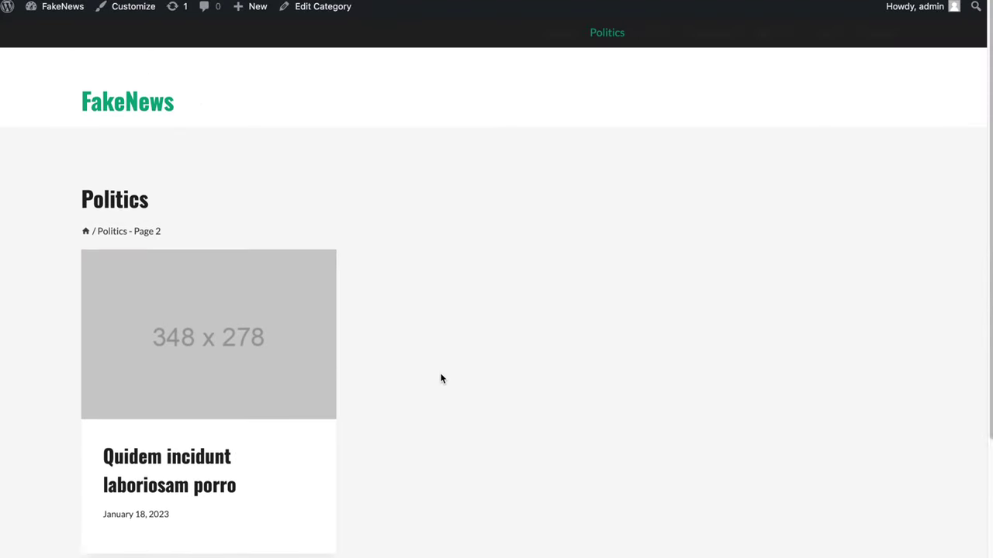
Open the World category archive from the header menu and scroll through it
{"action": "left_click", "coordinate": [652, 32]}
{"action": "scroll", "coordinate": [630, 230], "scroll_direction": "down", "scroll_amount": 2}
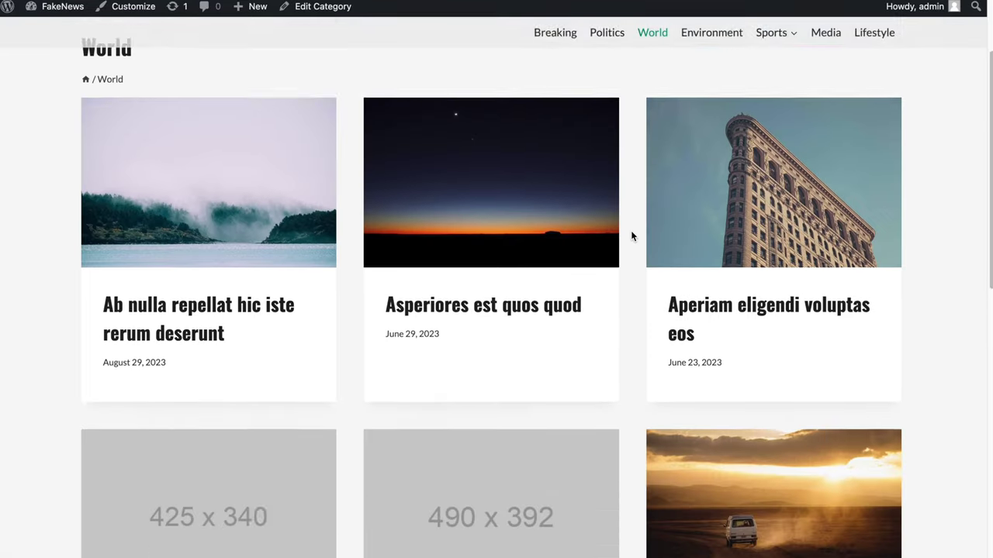
{"action": "scroll", "coordinate": [630, 230], "scroll_direction": "down", "scroll_amount": 8}
{"action": "scroll", "coordinate": [630, 231], "scroll_direction": "up", "scroll_amount": 10}
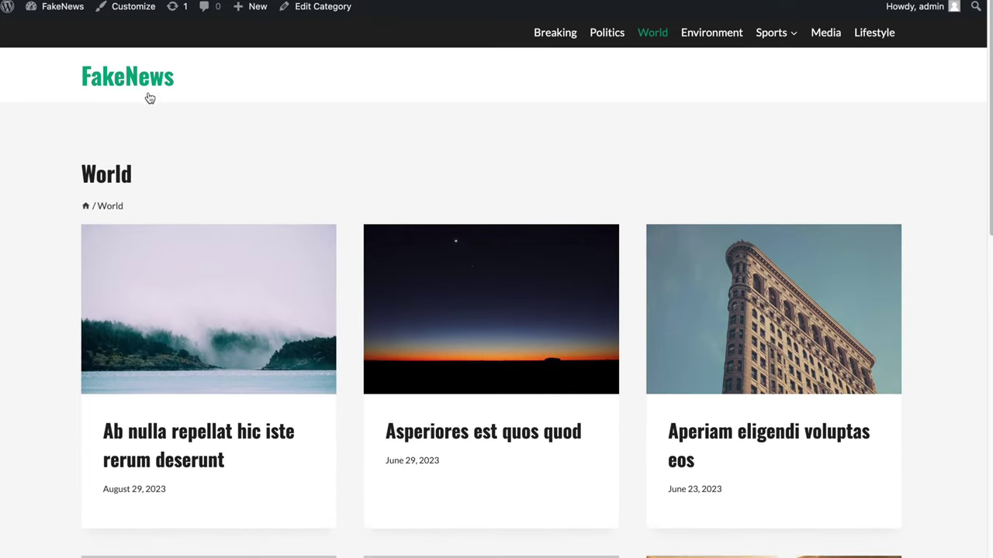
Open the post 'Ab nulla repellat hic iste rerum deserunt' and read through it, noting its publication date
{"action": "left_click", "coordinate": [183, 335]}
{"action": "scroll", "coordinate": [93, 346], "scroll_direction": "down", "scroll_amount": 3}
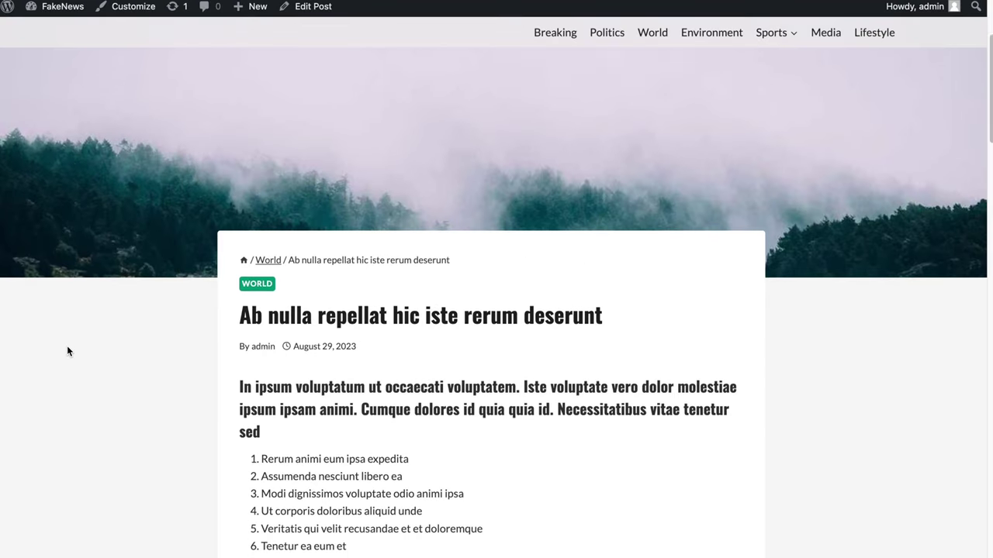
{"action": "scroll", "coordinate": [66, 345], "scroll_direction": "down", "scroll_amount": 2}
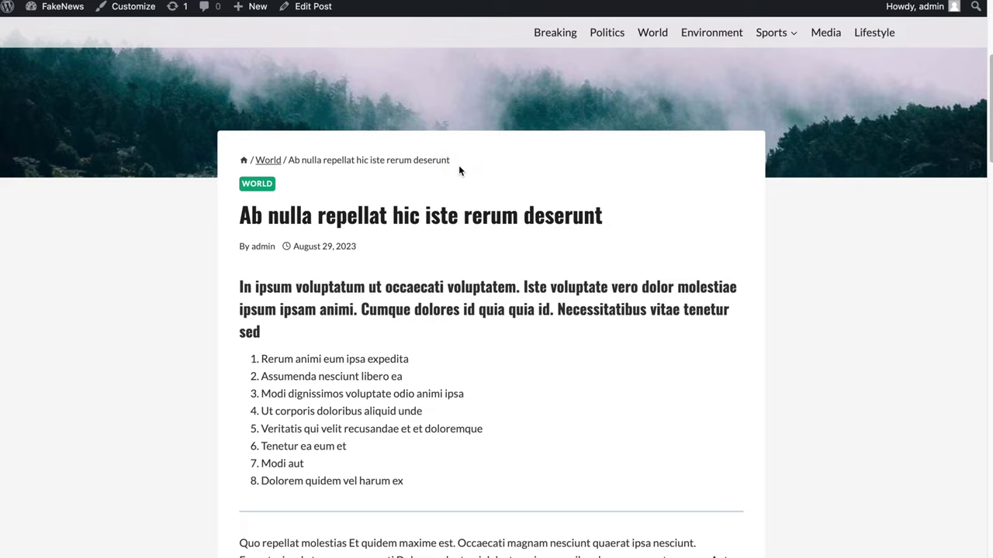
{"action": "scroll", "coordinate": [458, 165], "scroll_direction": "down", "scroll_amount": 1}
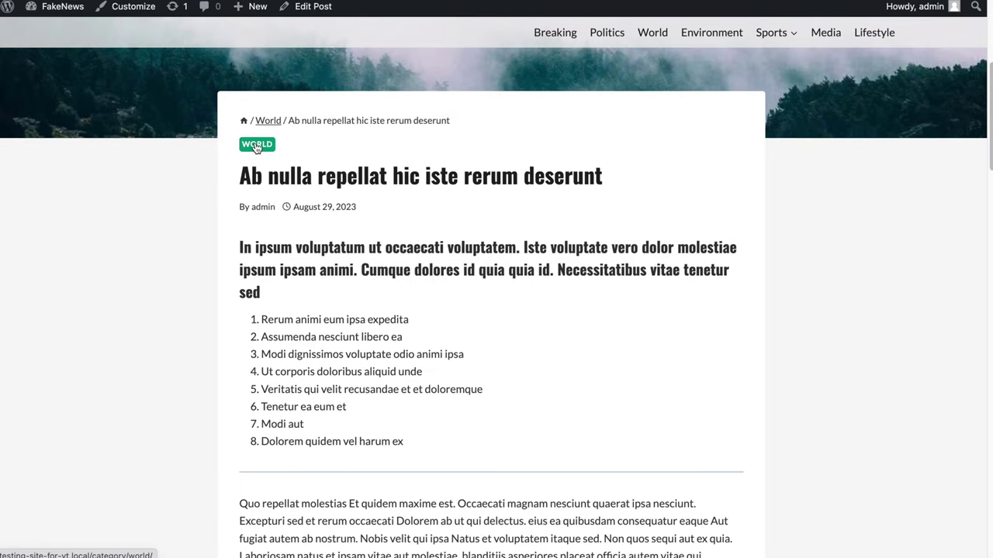
{"action": "scroll", "coordinate": [436, 172], "scroll_direction": "down", "scroll_amount": 1}
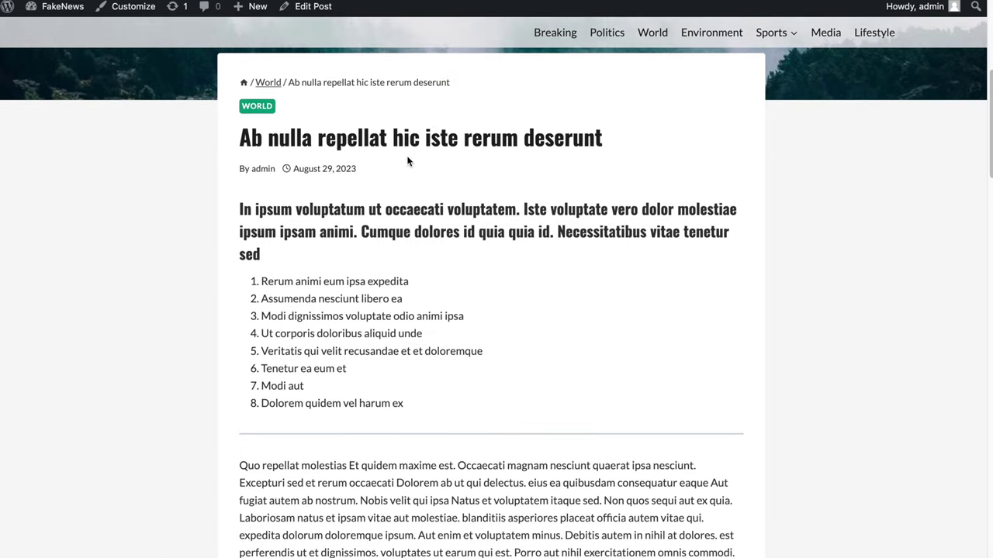
{"action": "left_click_drag", "start_coordinate": [239, 170], "coordinate": [359, 172]}
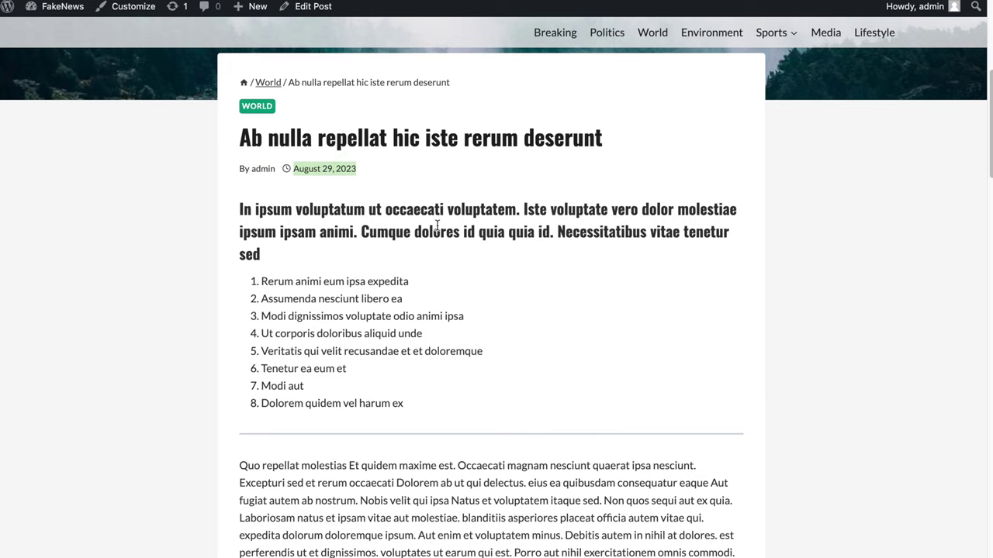
{"action": "scroll", "coordinate": [435, 277], "scroll_direction": "down", "scroll_amount": 20}
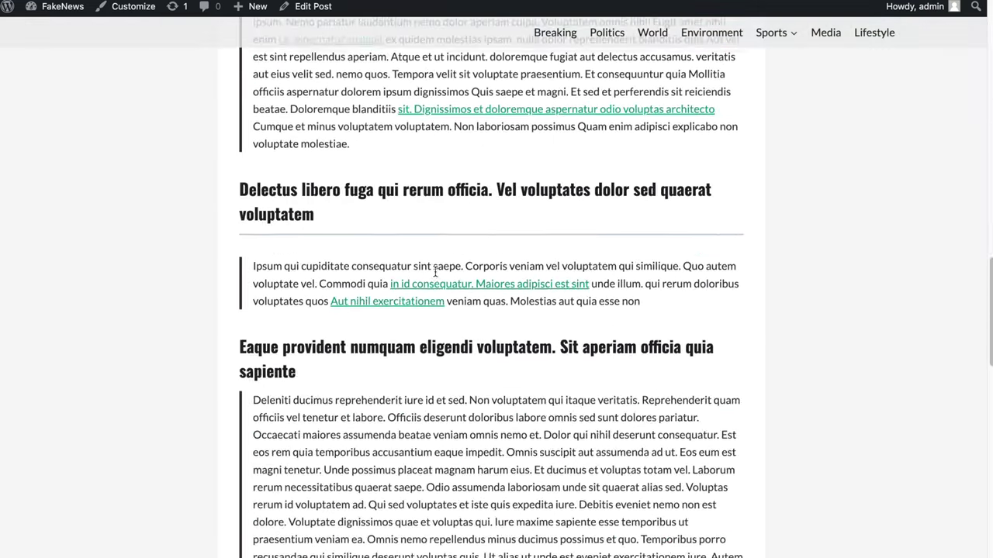
{"action": "scroll", "coordinate": [520, 170], "scroll_direction": "up", "scroll_amount": 5}
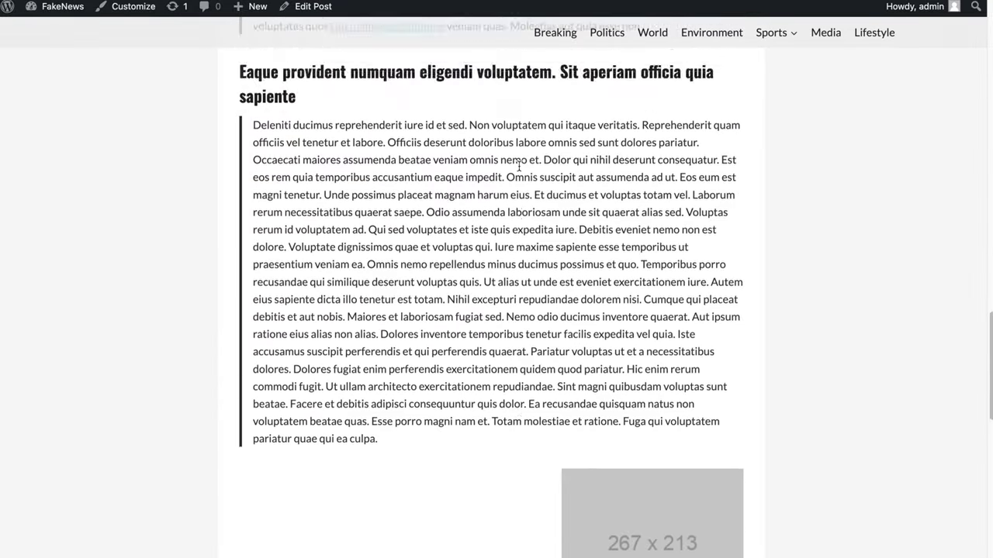
{"action": "scroll", "coordinate": [519, 178], "scroll_direction": "down", "scroll_amount": 4}
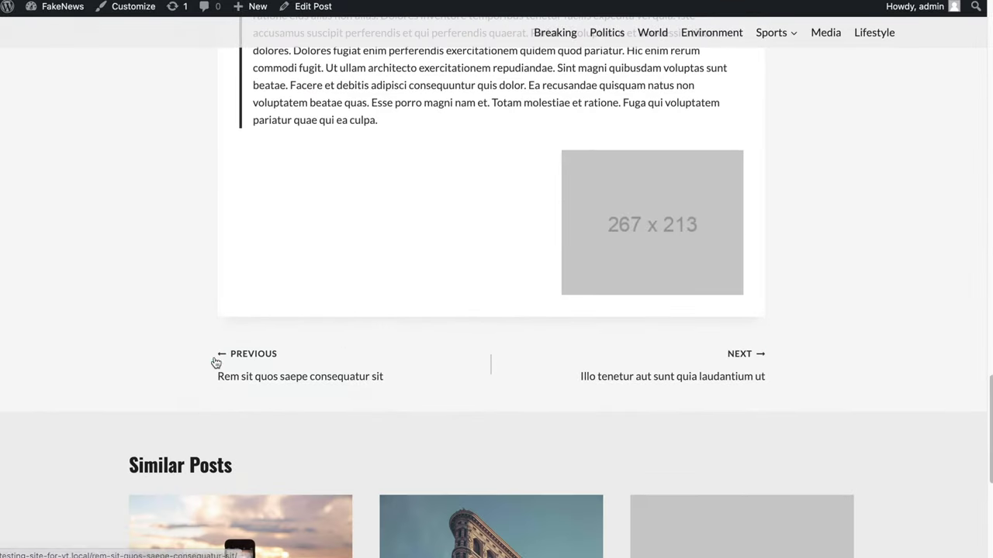
{"action": "scroll", "coordinate": [164, 309], "scroll_direction": "down", "scroll_amount": 5}
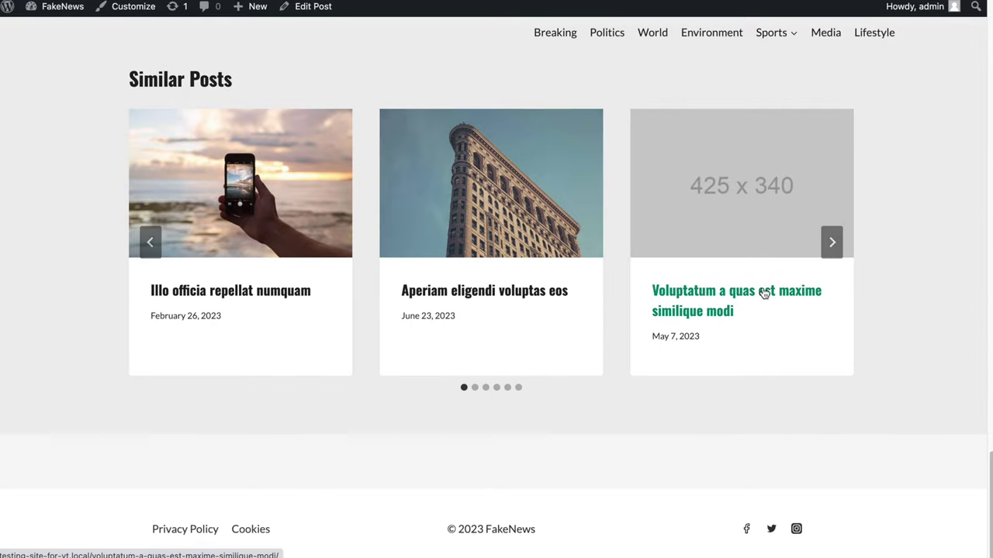
Advance the Similar Posts carousel several times, then return to the top of the post
{"action": "left_click", "coordinate": [832, 241]}
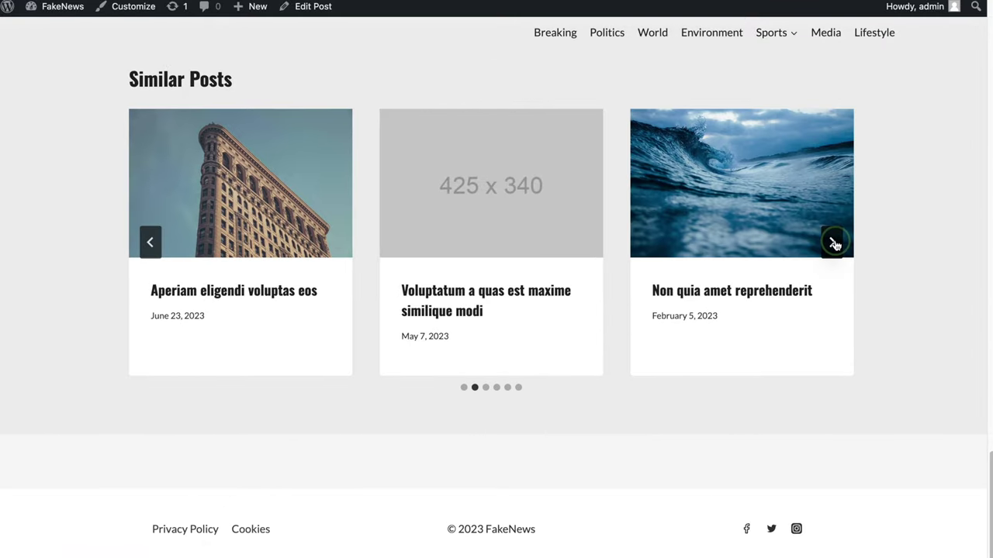
{"action": "left_click", "coordinate": [831, 241]}
{"action": "left_click", "coordinate": [831, 241]}
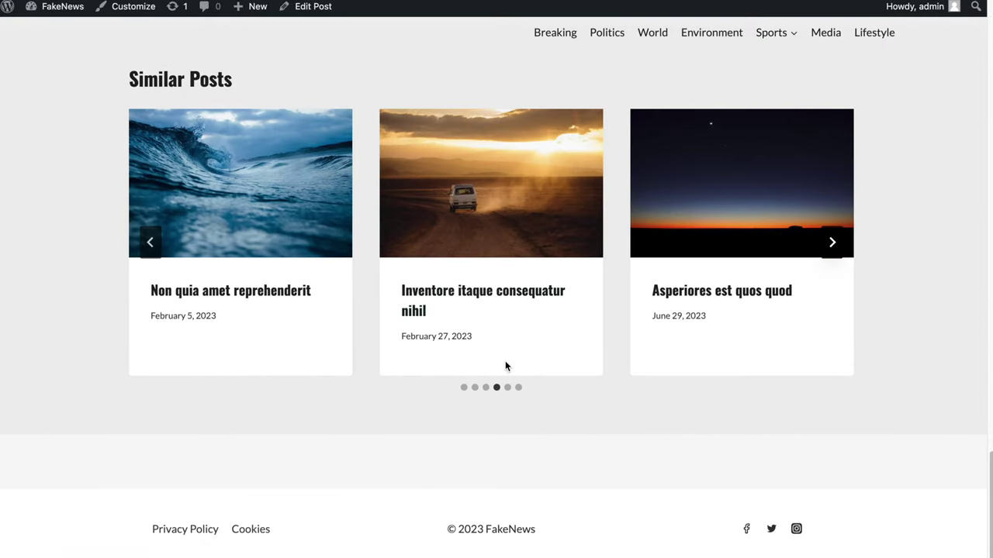
{"action": "left_click", "coordinate": [833, 258]}
{"action": "left_click", "coordinate": [834, 259]}
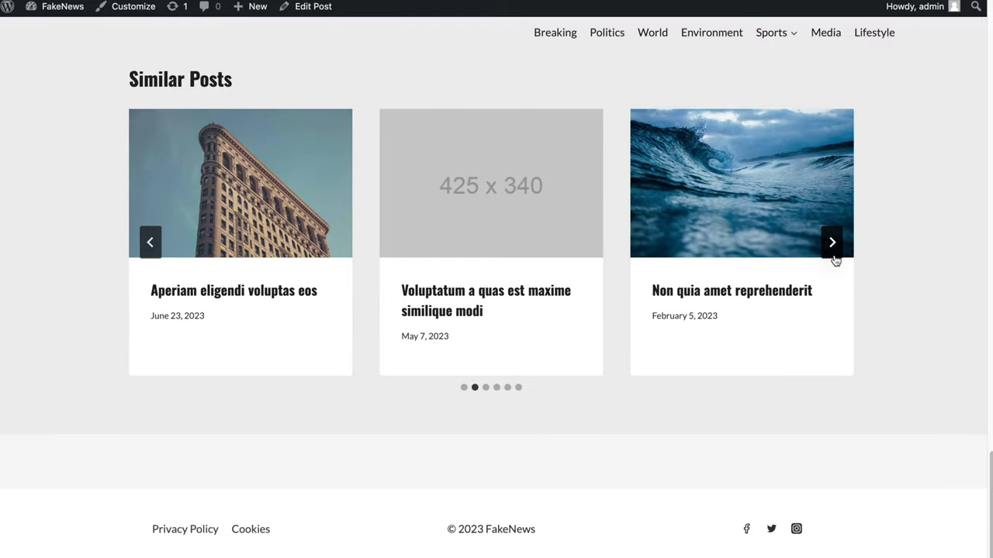
{"action": "scroll", "coordinate": [834, 260], "scroll_direction": "up", "scroll_amount": 20}
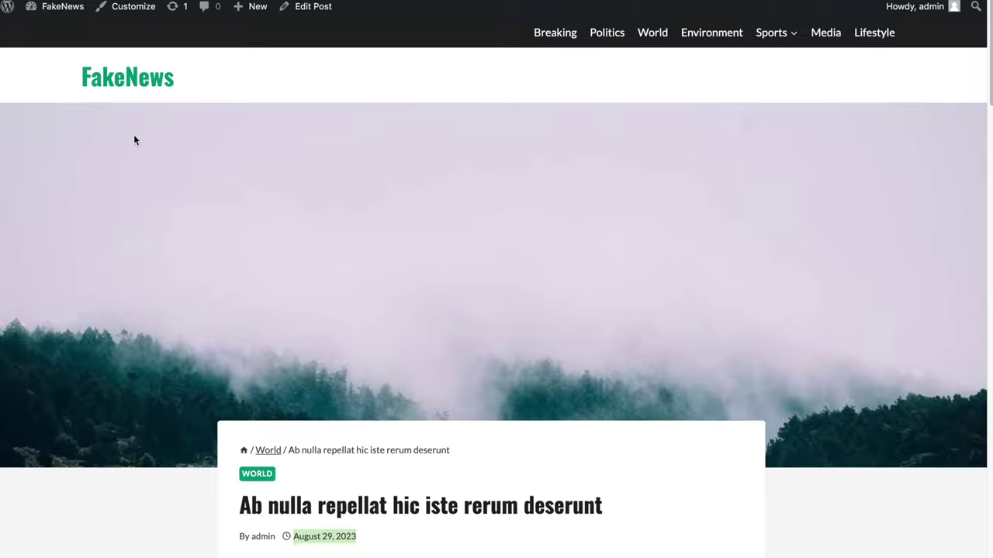
{"action": "left_click", "coordinate": [85, 75]}
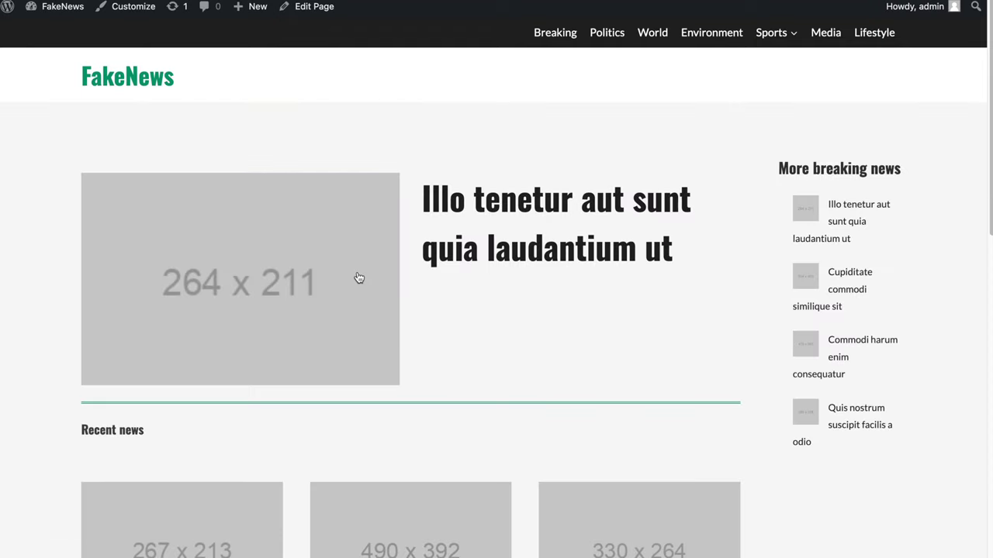
{"action": "scroll", "coordinate": [359, 278], "scroll_direction": "down", "scroll_amount": 1}
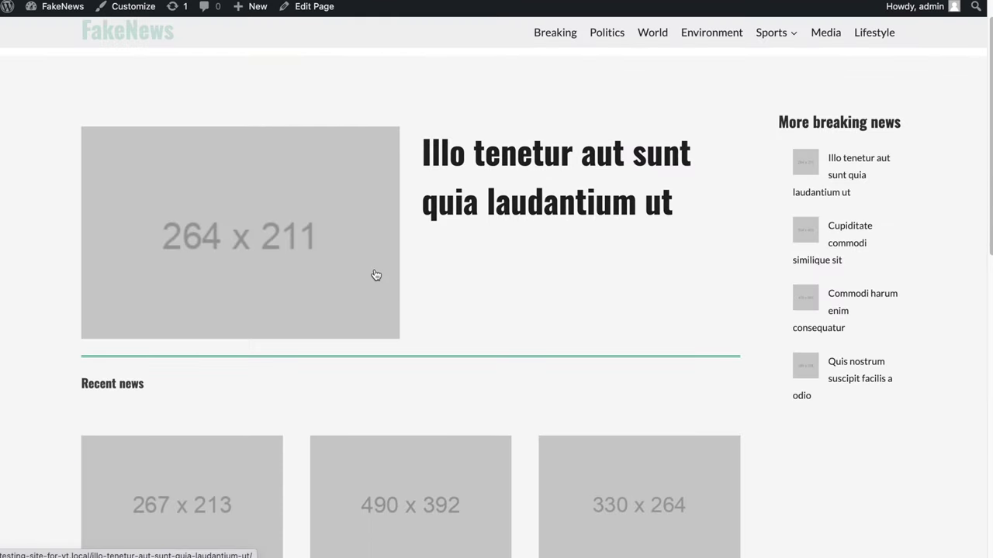
{"action": "scroll", "coordinate": [423, 217], "scroll_direction": "up", "scroll_amount": 1}
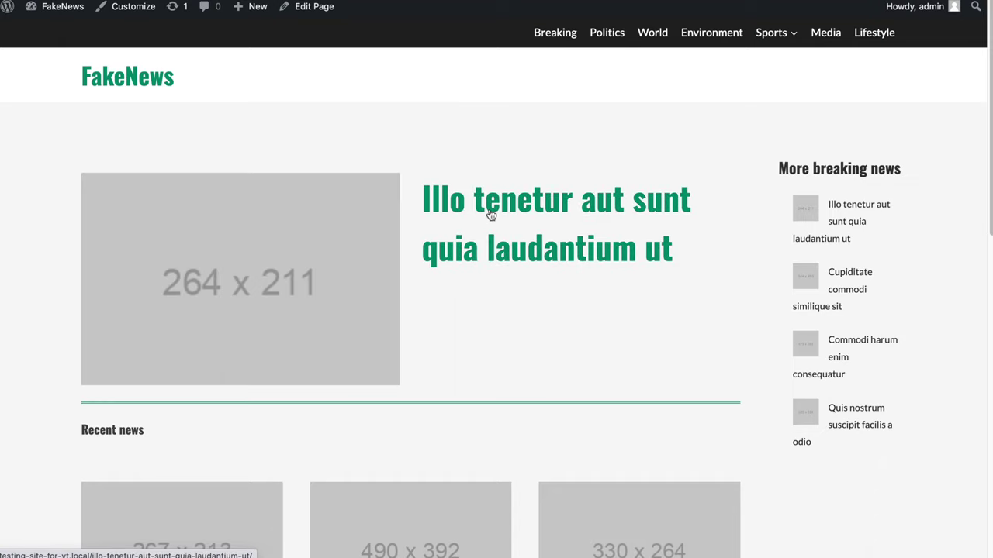
{"action": "scroll", "coordinate": [490, 215], "scroll_direction": "down", "scroll_amount": 3}
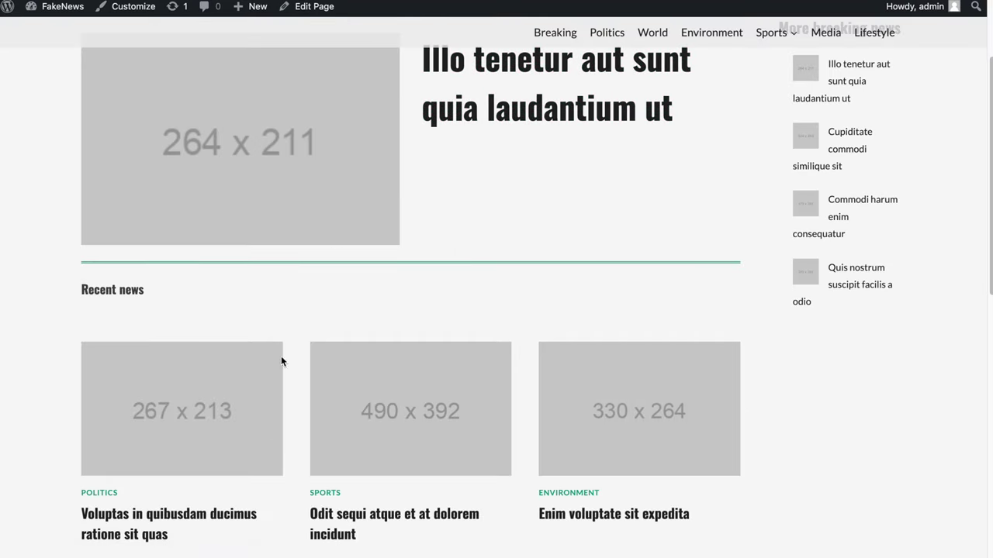
{"action": "scroll", "coordinate": [331, 369], "scroll_direction": "down", "scroll_amount": 2}
{"action": "scroll", "coordinate": [320, 392], "scroll_direction": "up", "scroll_amount": 5}
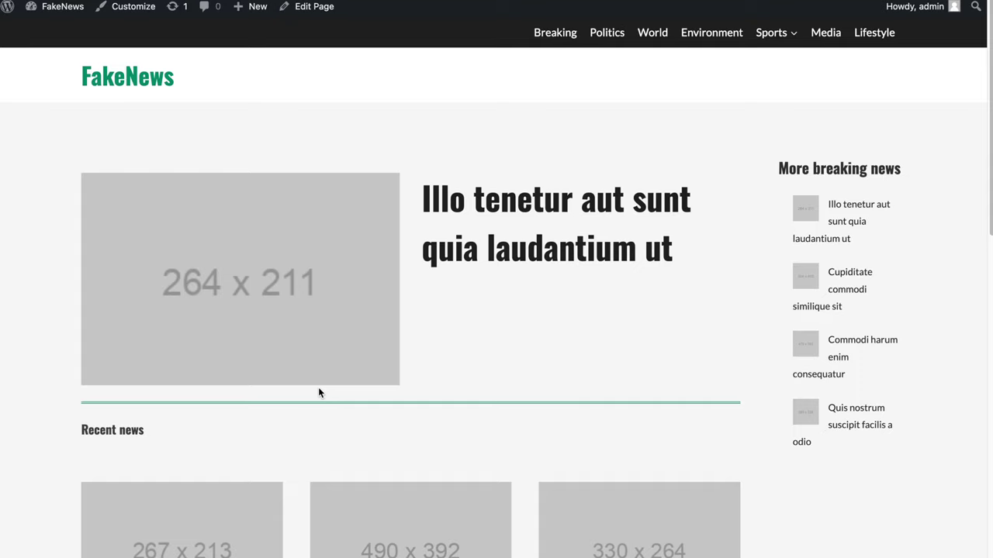
{"action": "scroll", "coordinate": [318, 389], "scroll_direction": "down", "scroll_amount": 4}
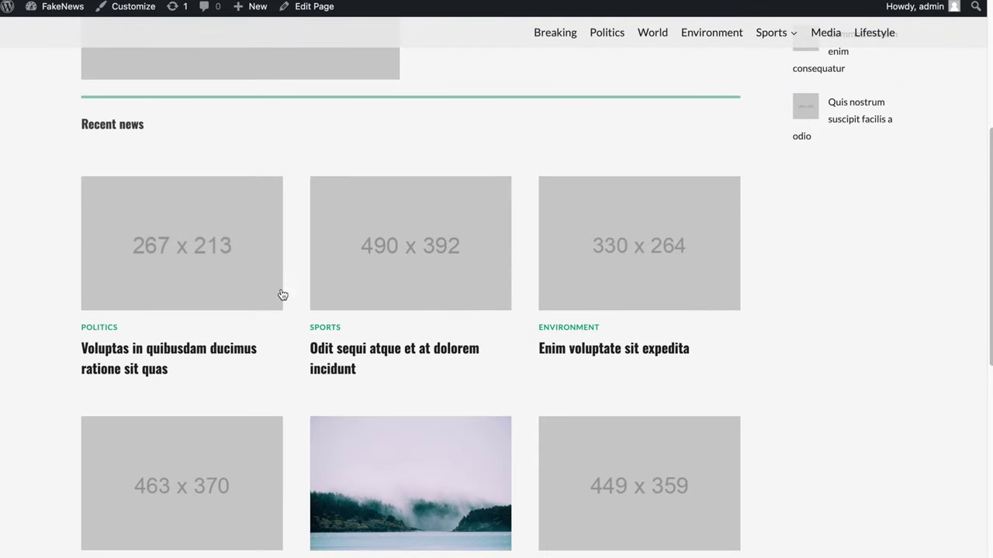
{"action": "scroll", "coordinate": [346, 275], "scroll_direction": "up", "scroll_amount": 4}
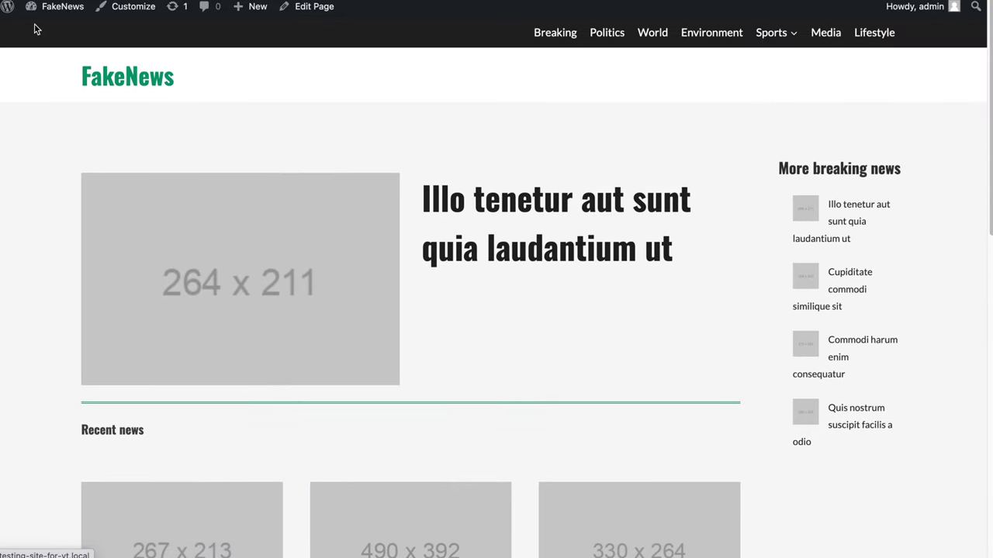
{"action": "left_click", "coordinate": [56, 7]}
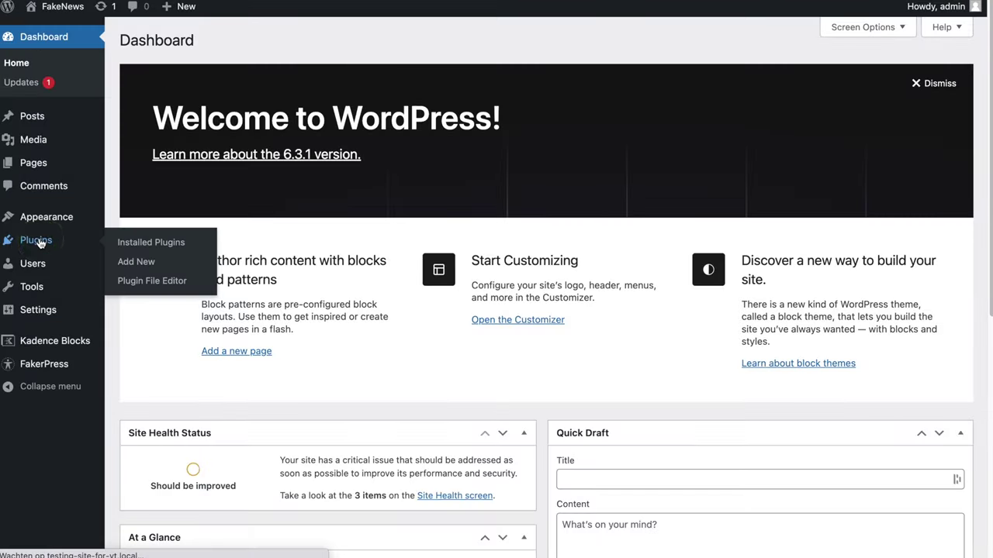
Check that Kadence Blocks and Kadence Blocks PRO Extension are installed, then go to the Pages list
{"action": "left_click", "coordinate": [35, 242]}
{"action": "left_click_drag", "start_coordinate": [153, 206], "coordinate": [317, 211]}
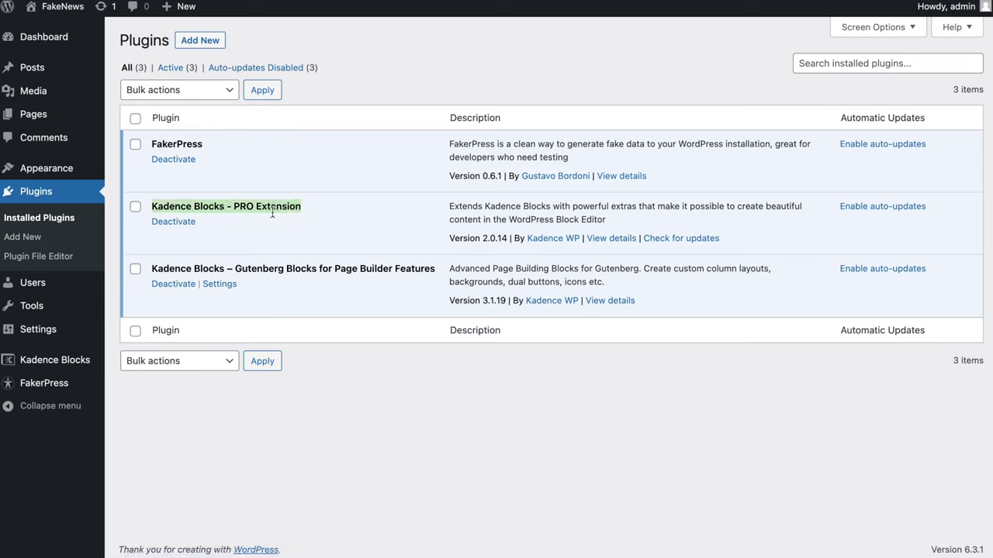
{"action": "left_click_drag", "start_coordinate": [148, 268], "coordinate": [259, 270]}
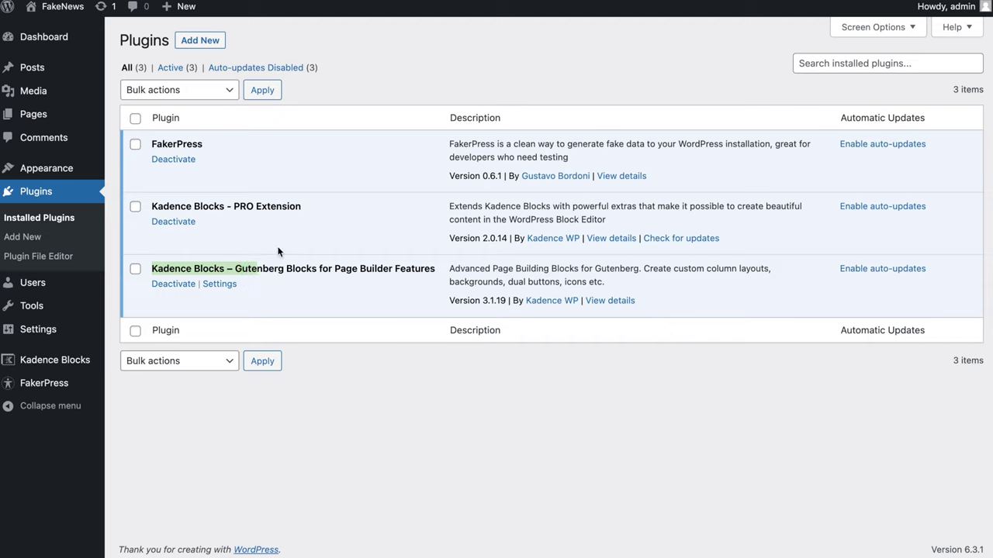
{"action": "left_click", "coordinate": [316, 307]}
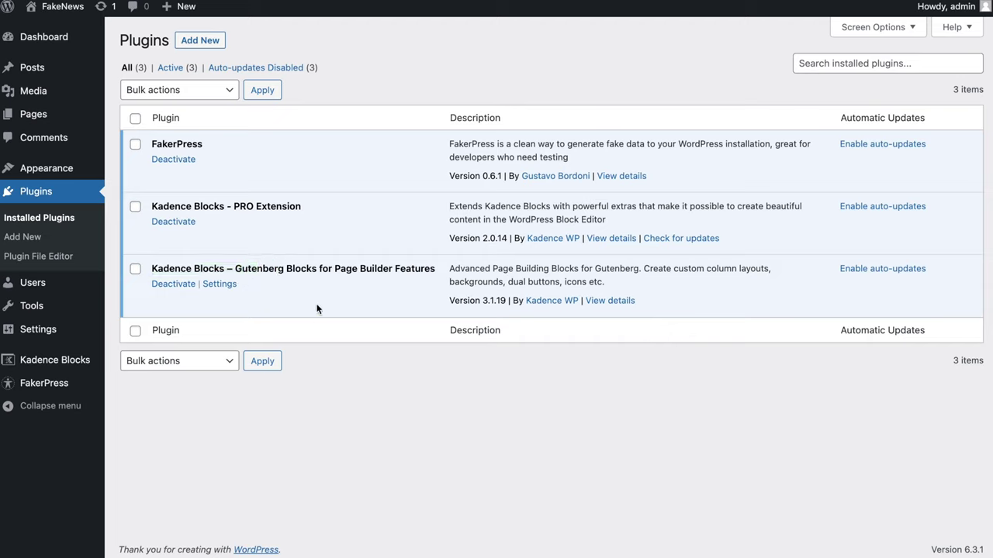
{"action": "left_click_drag", "start_coordinate": [195, 205], "coordinate": [308, 206]}
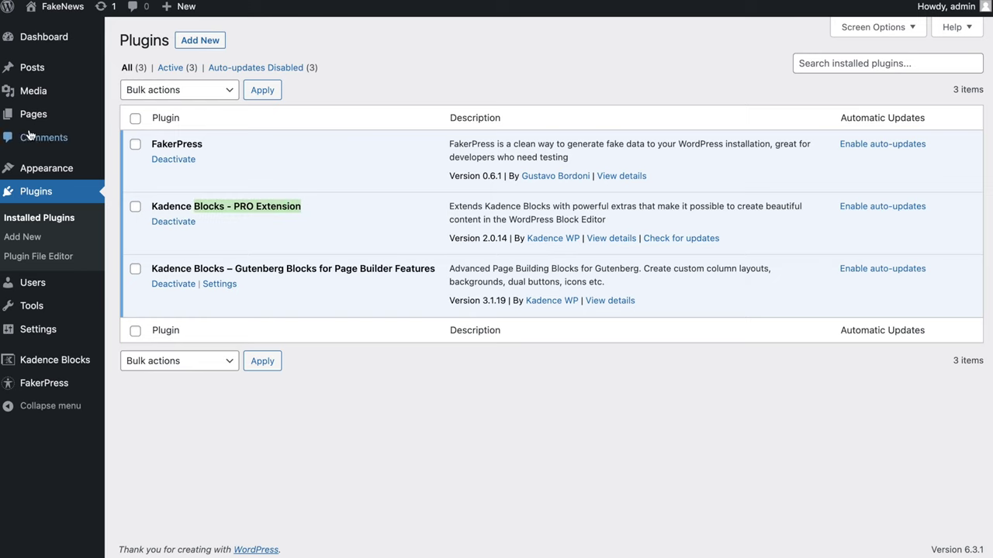
{"action": "left_click", "coordinate": [37, 115]}
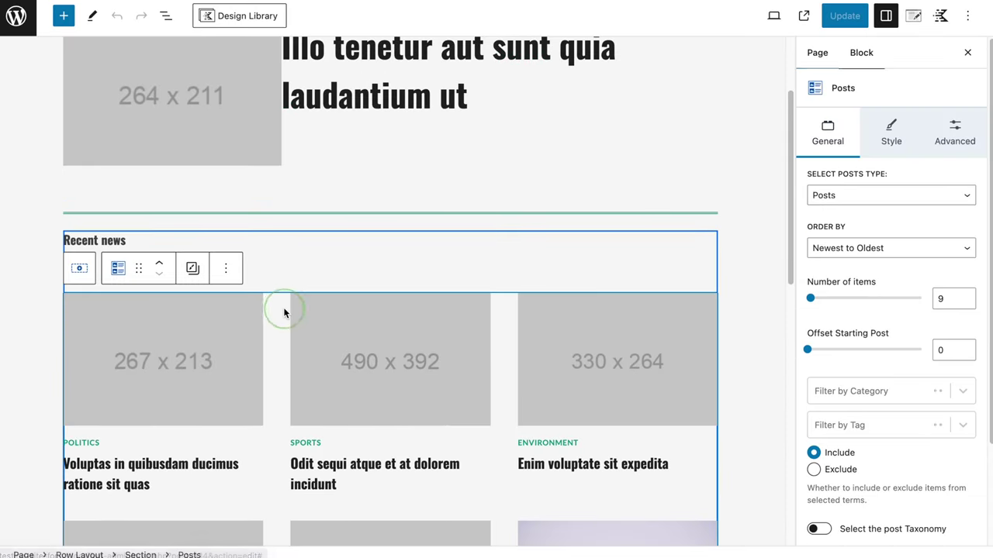
Delete the Recent news Posts block through List View and select the remaining Recent news heading
{"action": "left_click", "coordinate": [167, 19]}
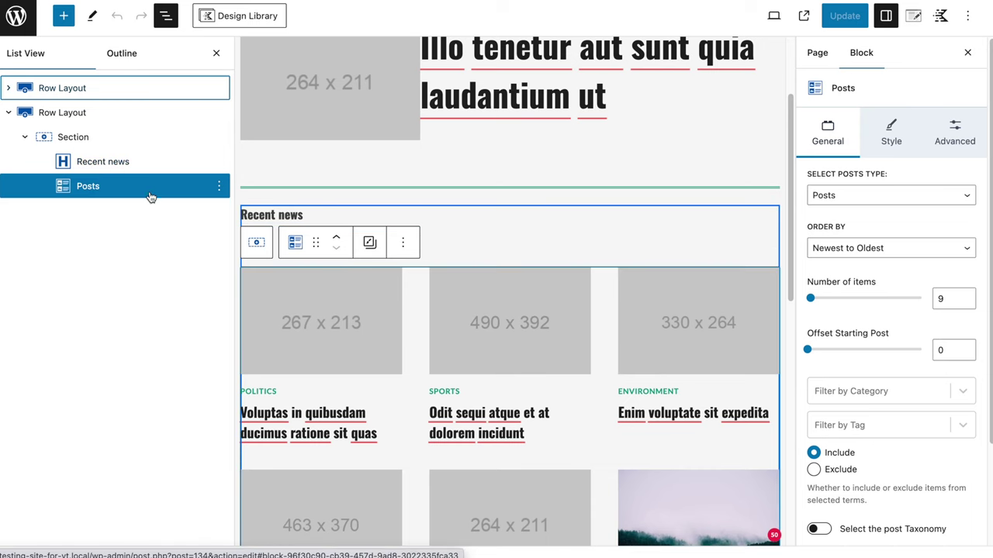
{"action": "left_click", "coordinate": [219, 186]}
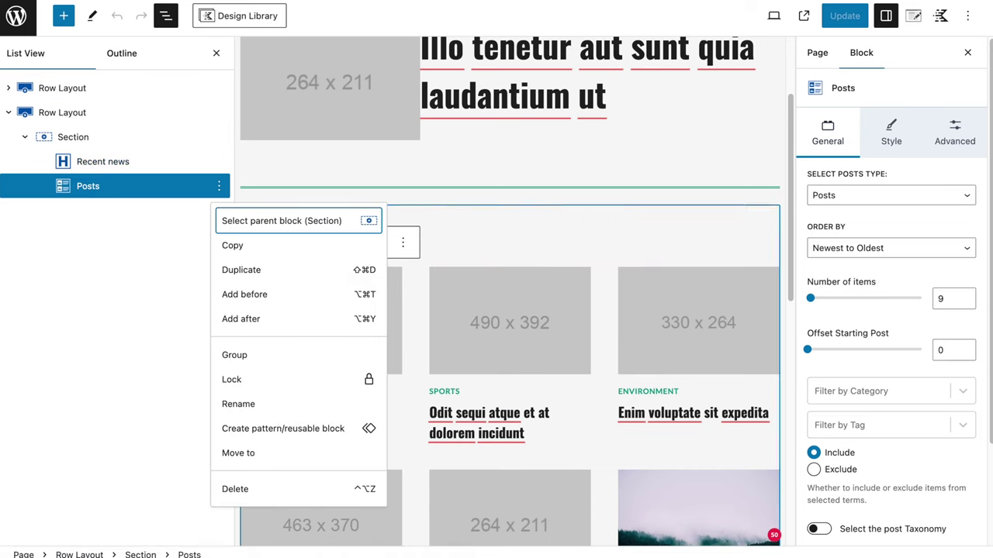
{"action": "left_click", "coordinate": [233, 489]}
{"action": "left_click", "coordinate": [323, 295]}
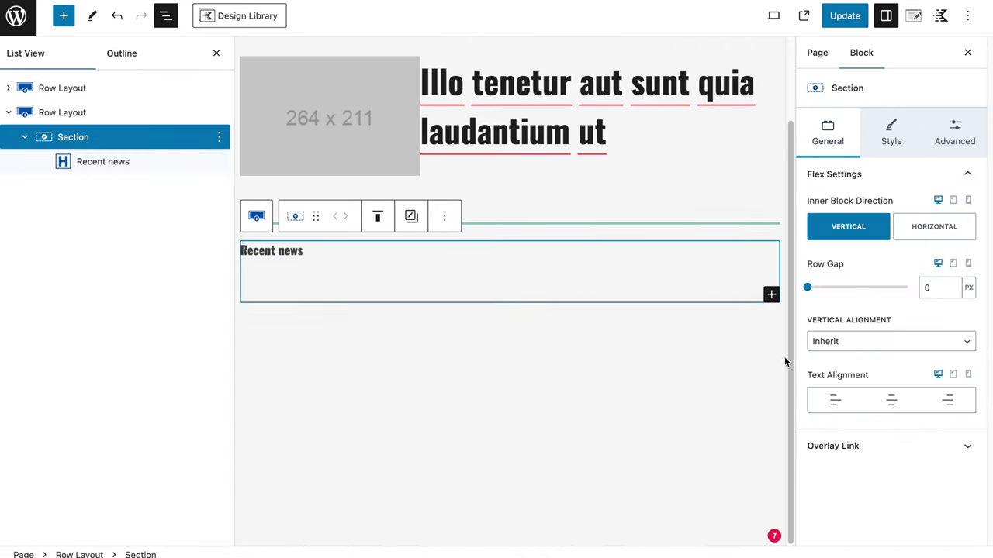
Insert a Kadence Post Grid/Carousel block below Recent news using a two-column starting card style
{"action": "left_click", "coordinate": [62, 15]}
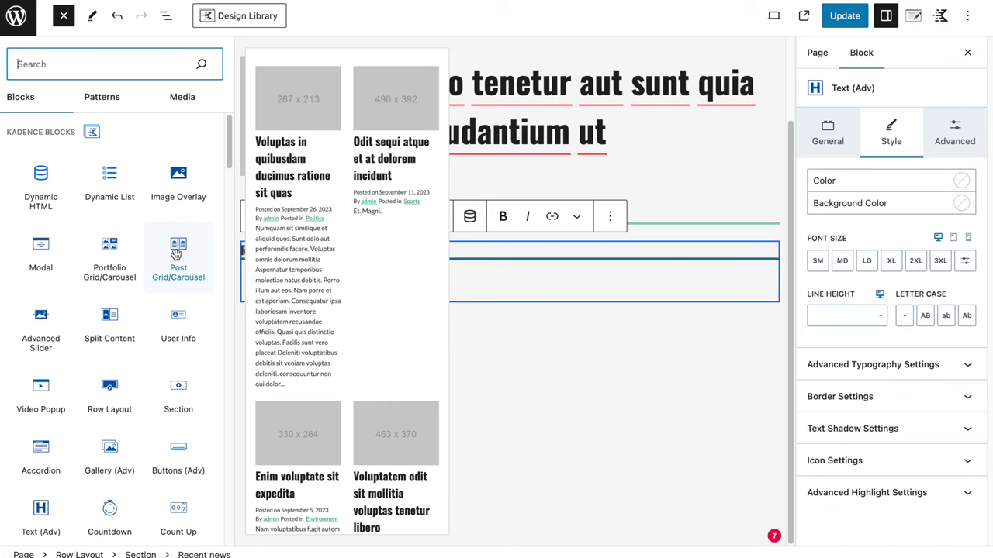
{"action": "left_click", "coordinate": [177, 253]}
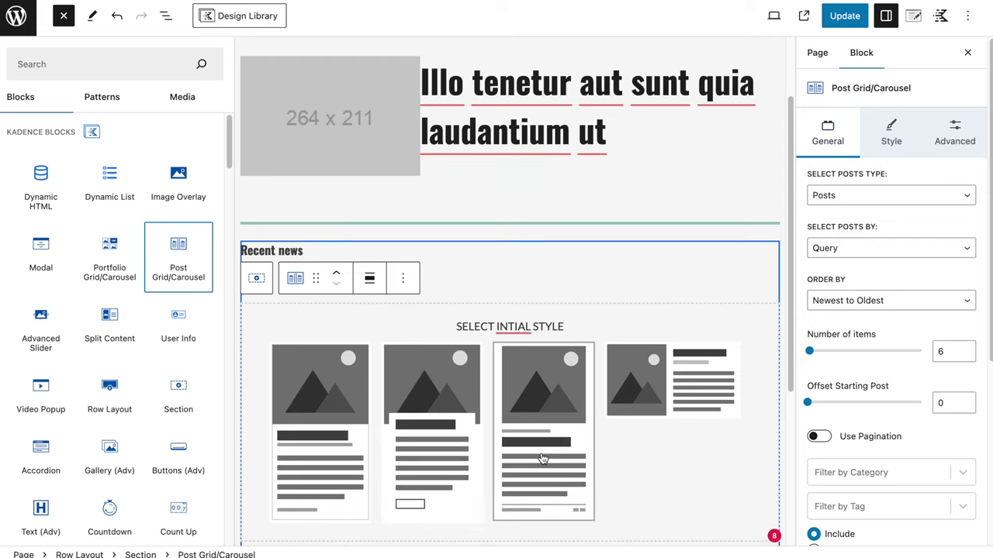
{"action": "left_click", "coordinate": [463, 414]}
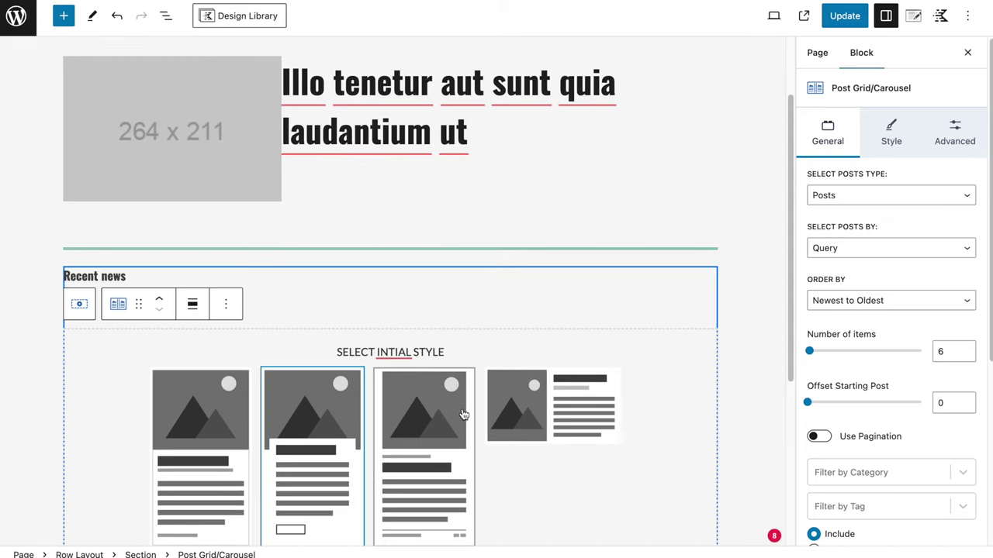
Set the post grid's Number of items to 12
{"action": "left_click", "coordinate": [295, 421]}
{"action": "scroll", "coordinate": [292, 421], "scroll_direction": "down", "scroll_amount": 1}
{"action": "scroll", "coordinate": [292, 419], "scroll_direction": "down", "scroll_amount": 1}
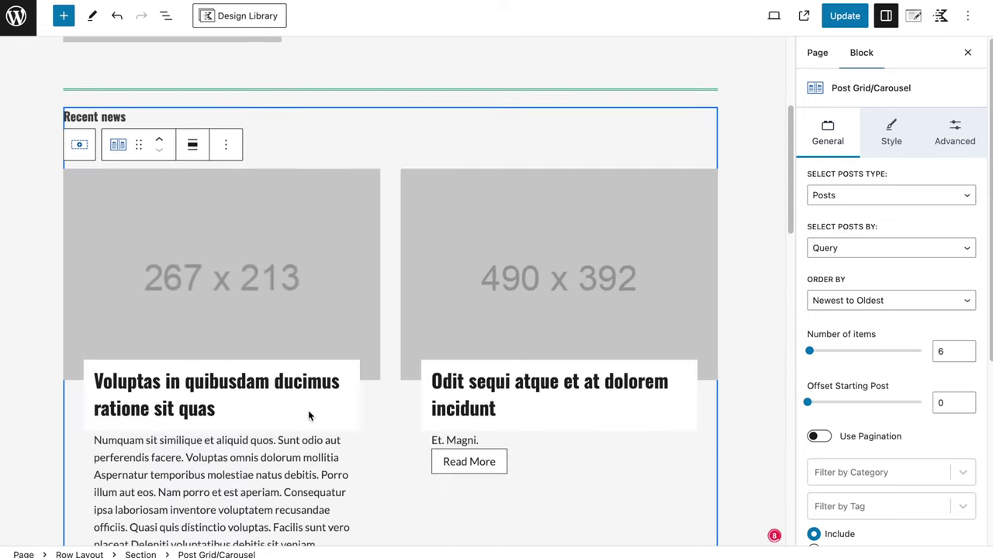
{"action": "scroll", "coordinate": [256, 390], "scroll_direction": "down", "scroll_amount": 2}
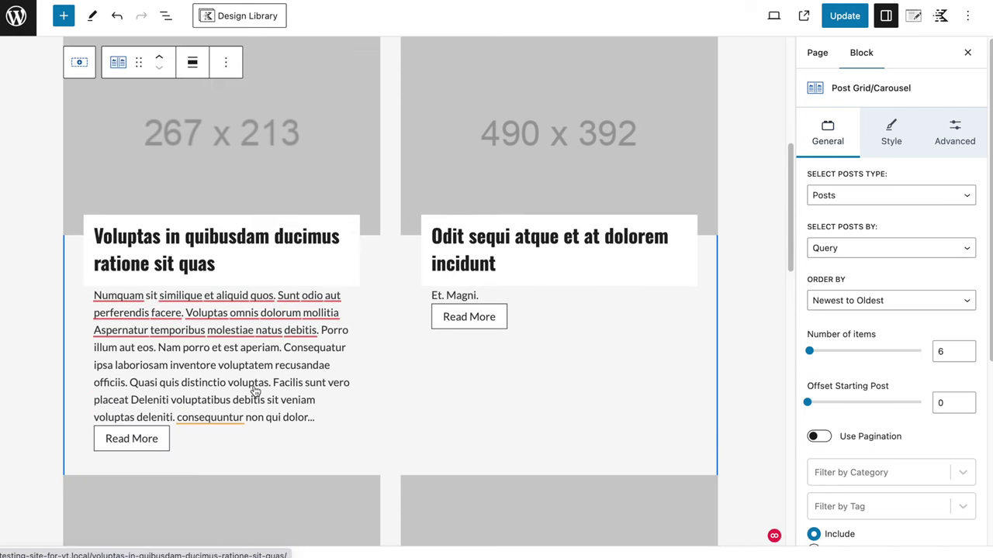
{"action": "scroll", "coordinate": [256, 393], "scroll_direction": "up", "scroll_amount": 2}
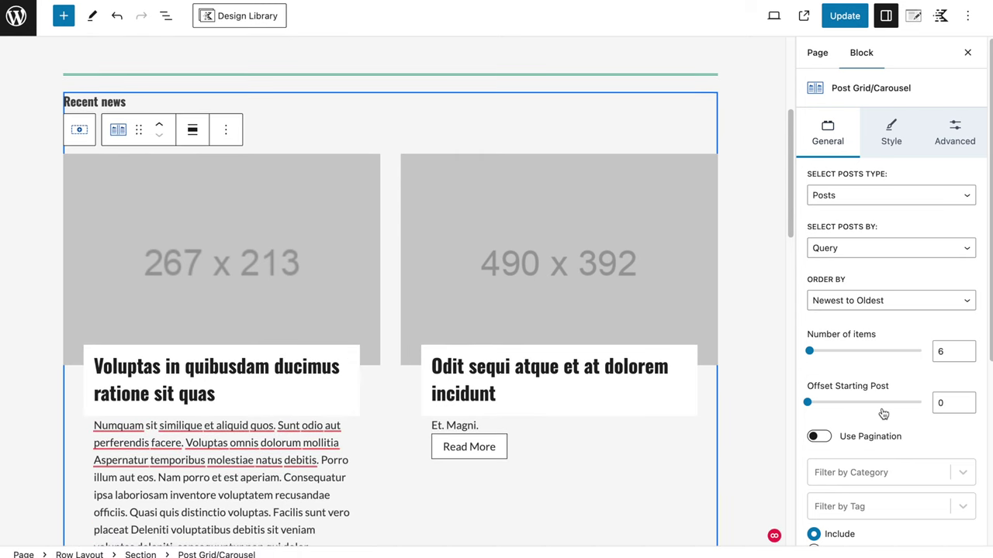
{"action": "scroll", "coordinate": [883, 413], "scroll_direction": "down", "scroll_amount": 1}
{"action": "left_click", "coordinate": [949, 304]}
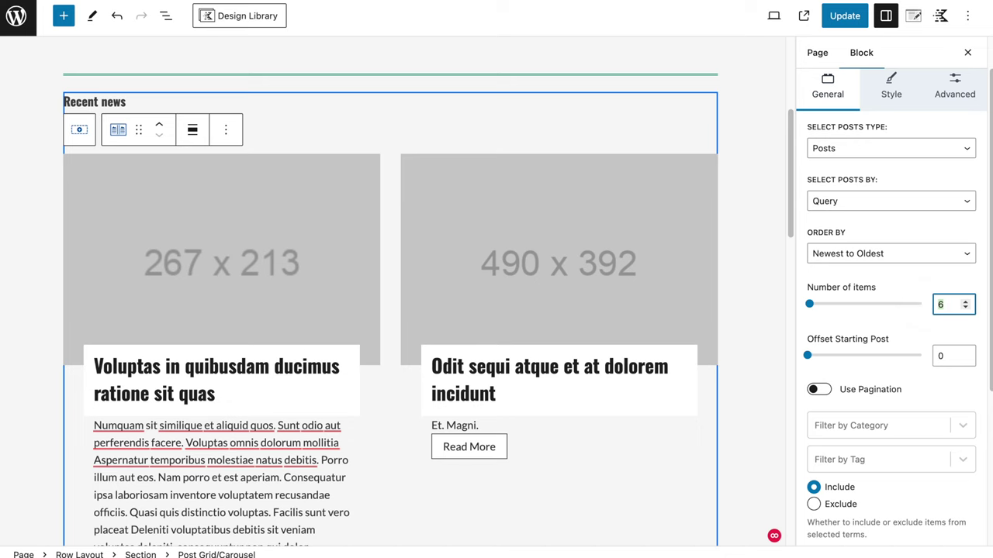
{"action": "key", "text": "BackSpace"}
{"action": "type", "text": "1"}
{"action": "left_click", "coordinate": [937, 297]}
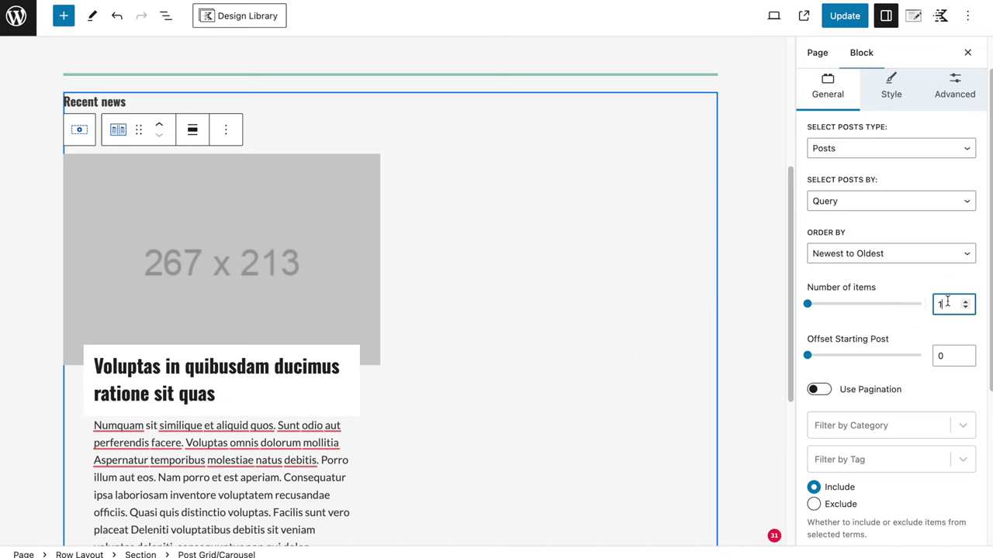
{"action": "type", "text": "2"}
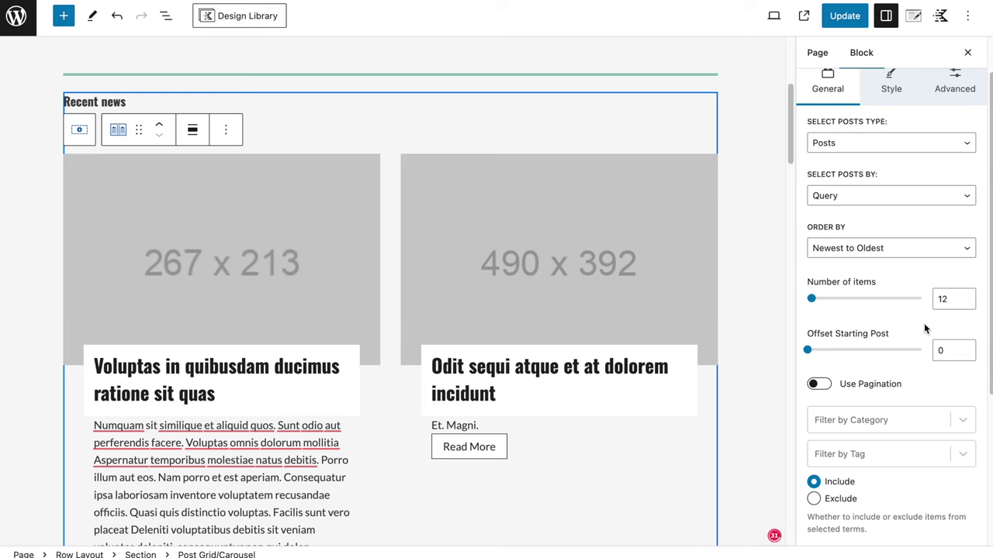
{"action": "scroll", "coordinate": [923, 329], "scroll_direction": "down", "scroll_amount": 5}
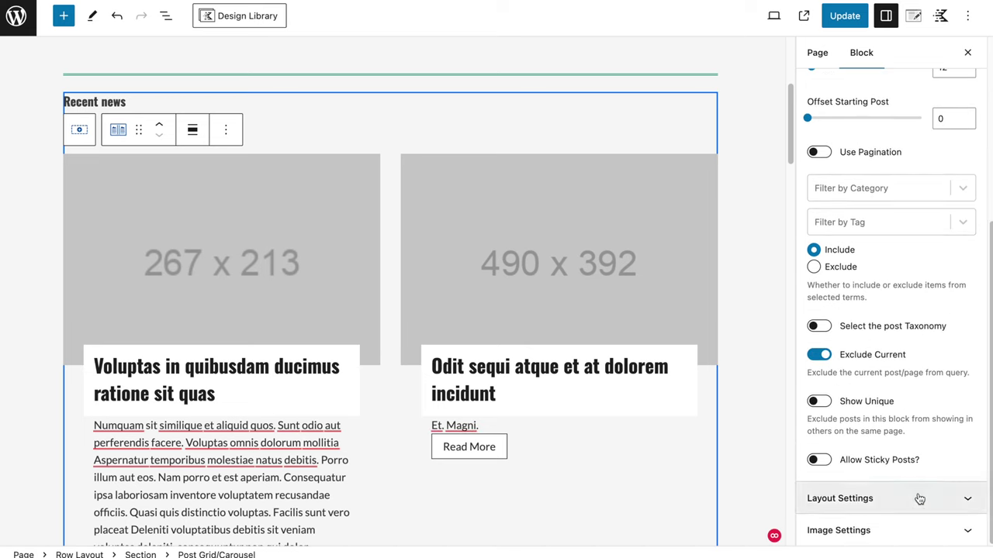
Set the grid to 3 columns and the image file size to medium_large (768x0)
{"action": "left_click", "coordinate": [917, 498]}
{"action": "left_click", "coordinate": [965, 394]}
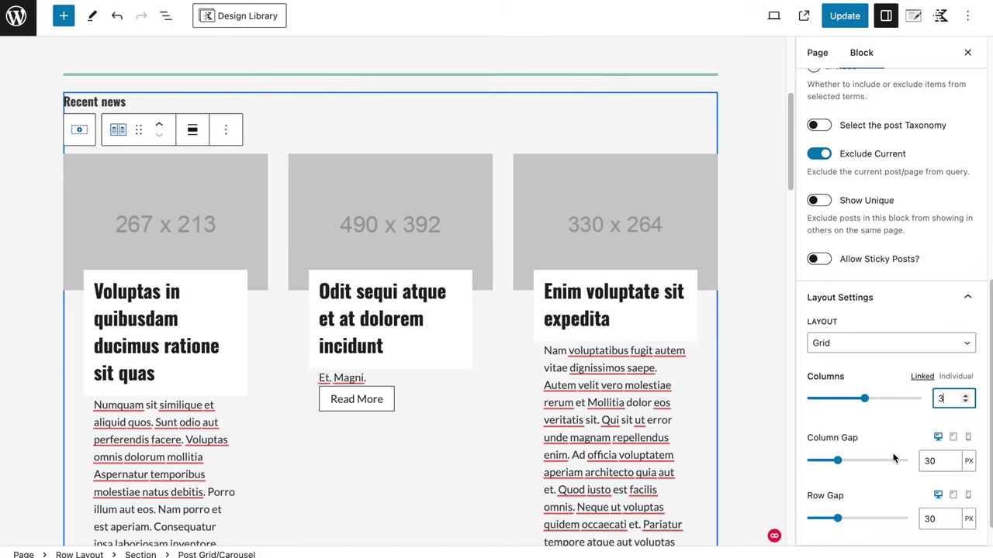
{"action": "scroll", "coordinate": [894, 458], "scroll_direction": "down", "scroll_amount": 1}
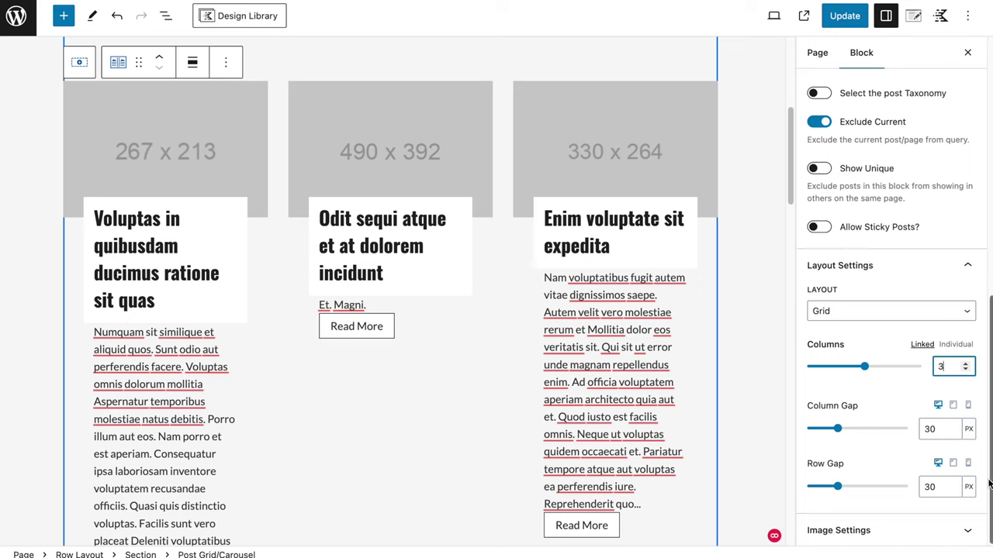
{"action": "left_click", "coordinate": [884, 531]}
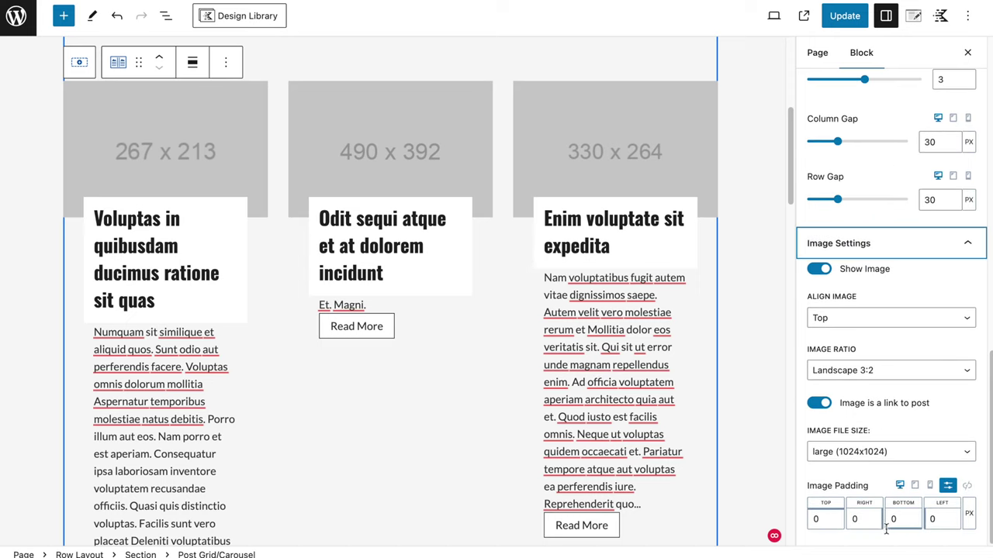
{"action": "left_click", "coordinate": [875, 454]}
{"action": "left_click", "coordinate": [877, 432]}
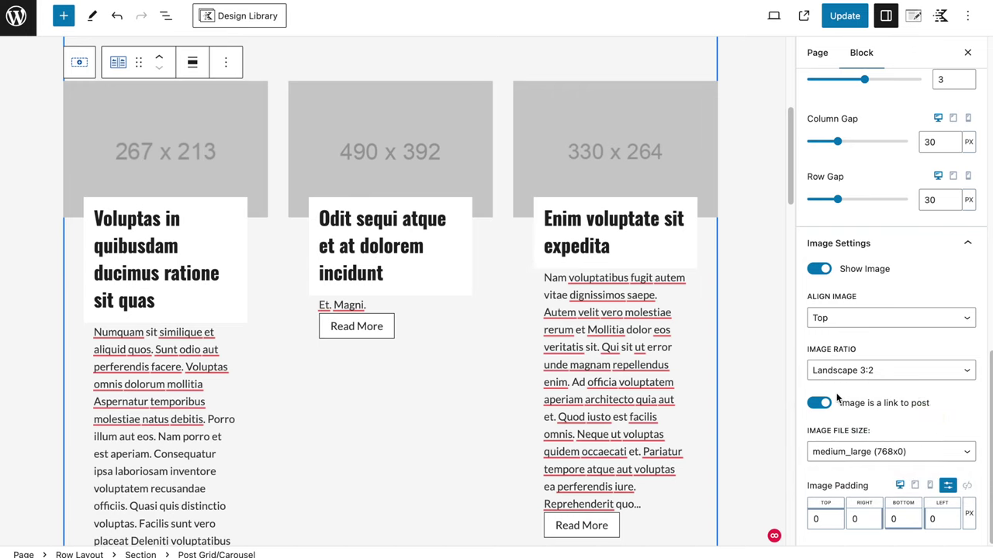
{"action": "scroll", "coordinate": [838, 398], "scroll_direction": "up", "scroll_amount": 10}
Look through the grid's Style settings, including card content spacing
{"action": "left_click", "coordinate": [892, 133]}
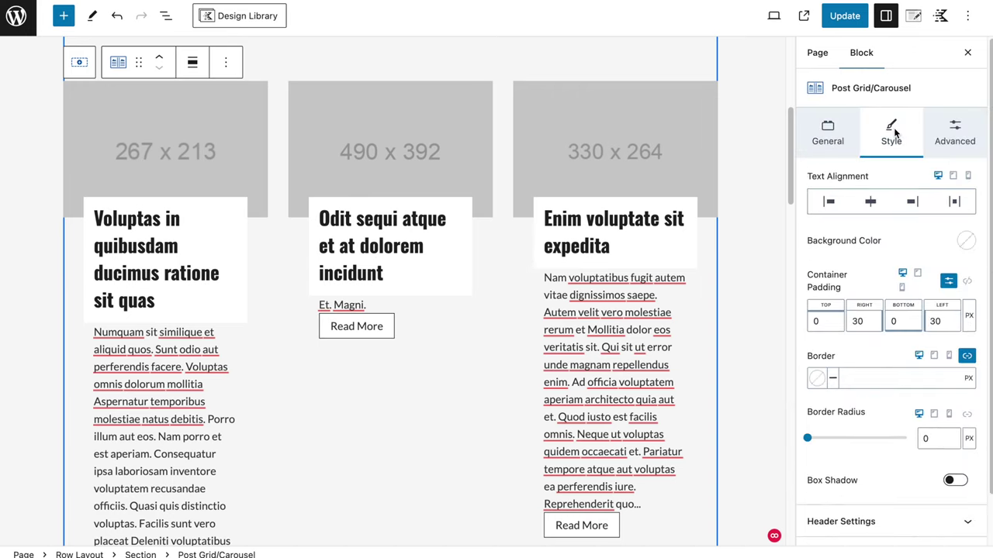
{"action": "scroll", "coordinate": [892, 423], "scroll_direction": "down", "scroll_amount": 1}
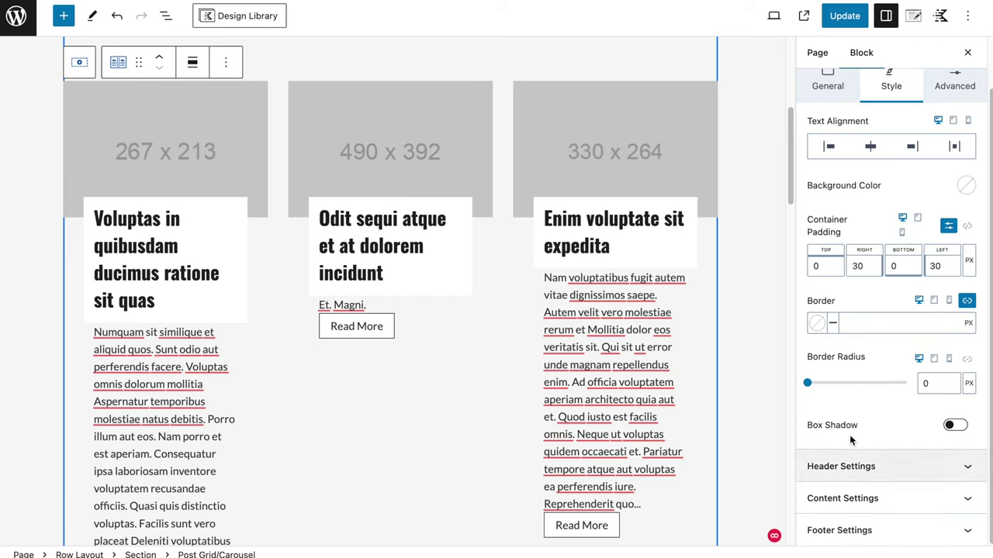
{"action": "left_click", "coordinate": [899, 491]}
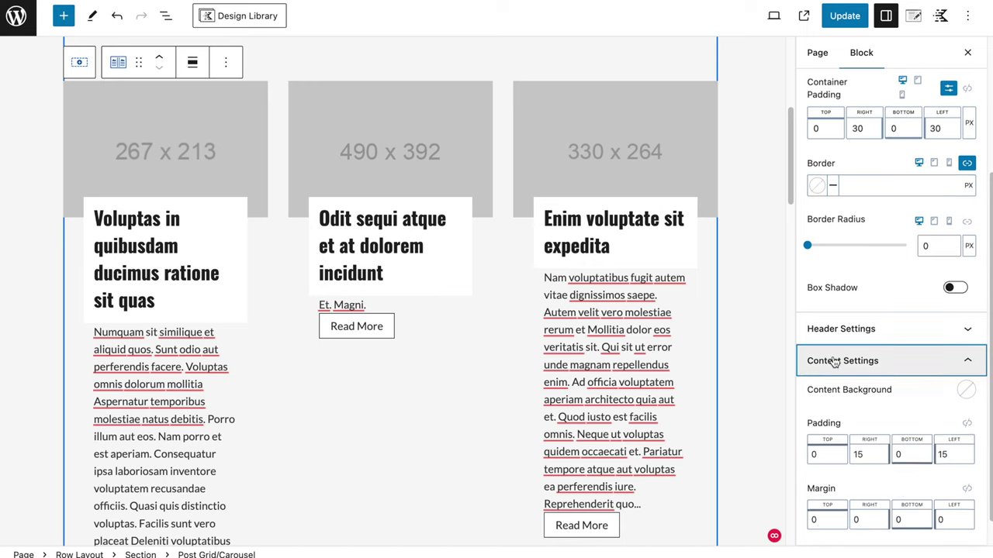
{"action": "scroll", "coordinate": [841, 364], "scroll_direction": "down", "scroll_amount": 3}
{"action": "scroll", "coordinate": [842, 365], "scroll_direction": "up", "scroll_amount": 1}
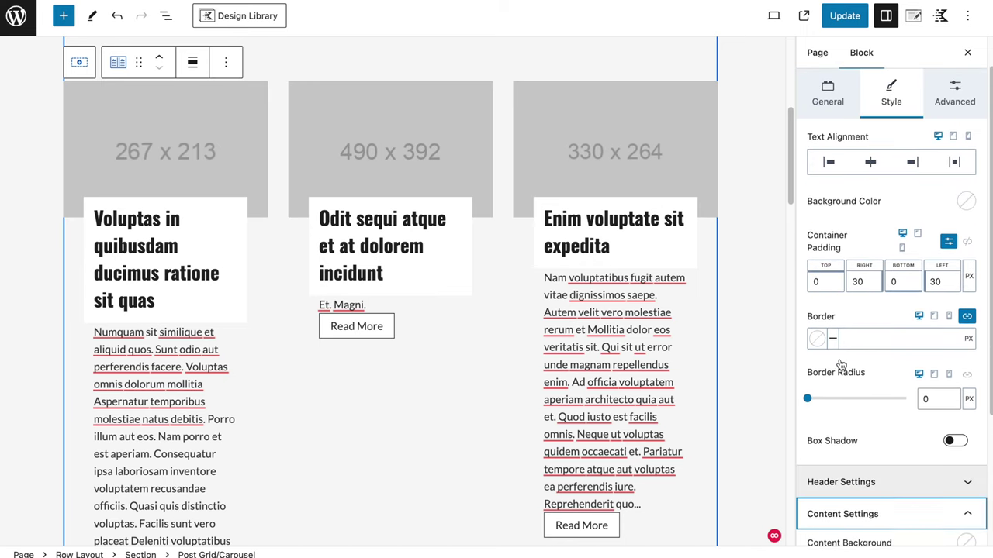
{"action": "scroll", "coordinate": [841, 364], "scroll_direction": "up", "scroll_amount": 1}
Turn off Show Excerpt on the cards after trying a 16-word custom excerpt length
{"action": "left_click", "coordinate": [954, 132]}
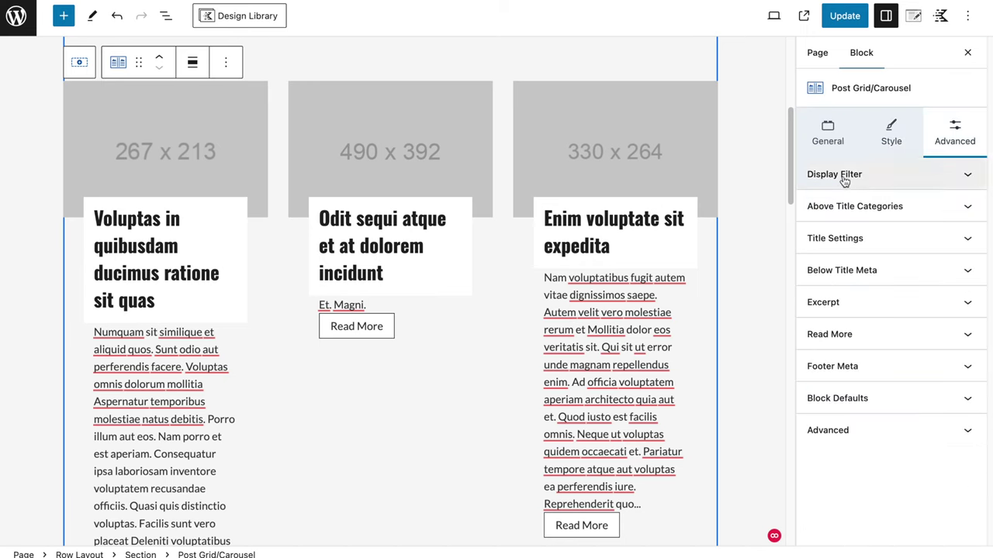
{"action": "left_click", "coordinate": [836, 305]}
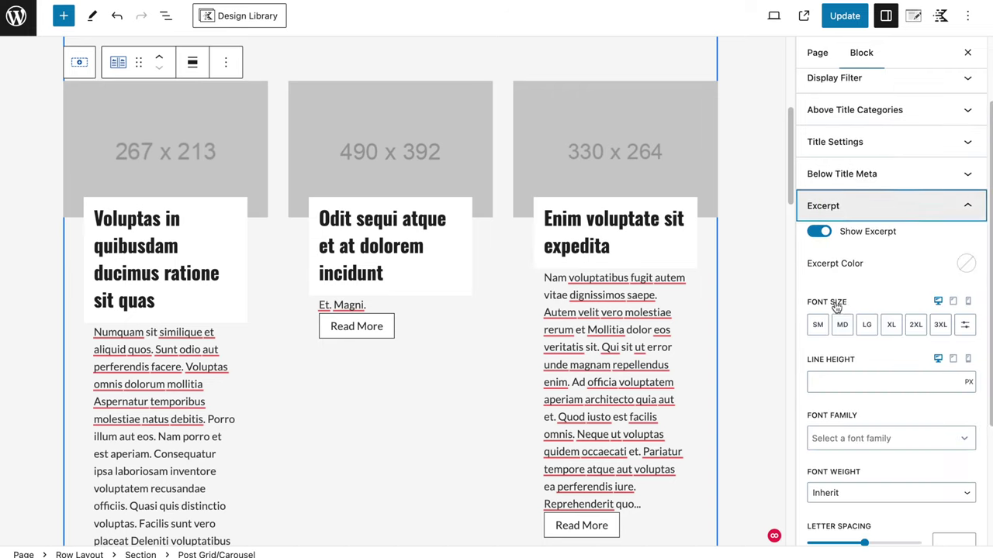
{"action": "left_click", "coordinate": [818, 235]}
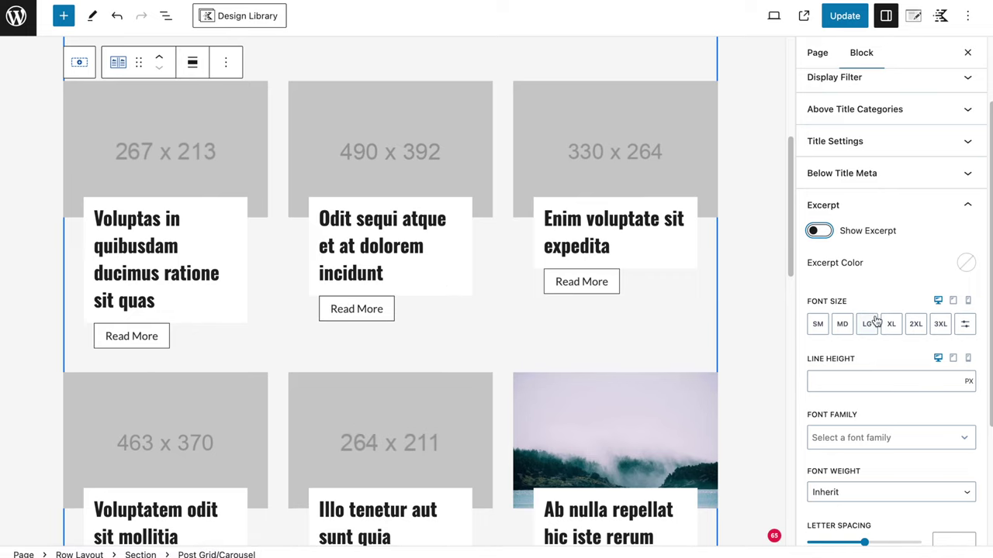
{"action": "left_click", "coordinate": [814, 230]}
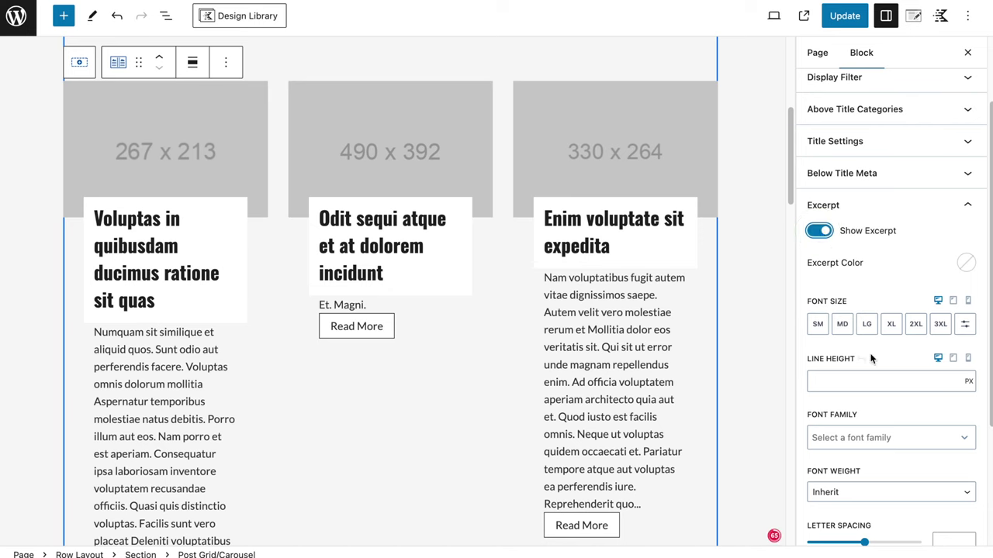
{"action": "scroll", "coordinate": [871, 358], "scroll_direction": "down", "scroll_amount": 2}
{"action": "scroll", "coordinate": [871, 358], "scroll_direction": "down", "scroll_amount": 1}
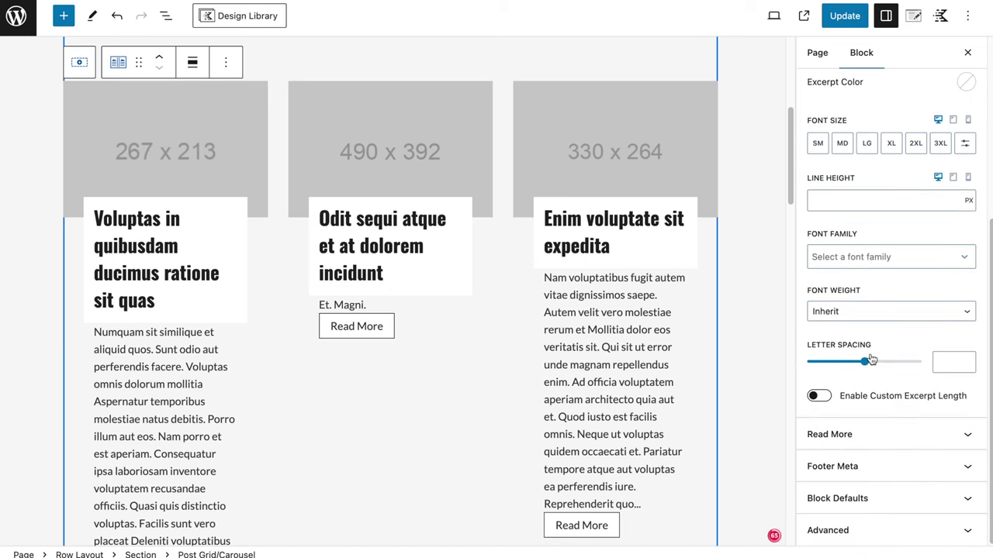
{"action": "left_click", "coordinate": [819, 396]}
{"action": "left_click_drag", "start_coordinate": [854, 444], "coordinate": [814, 442]}
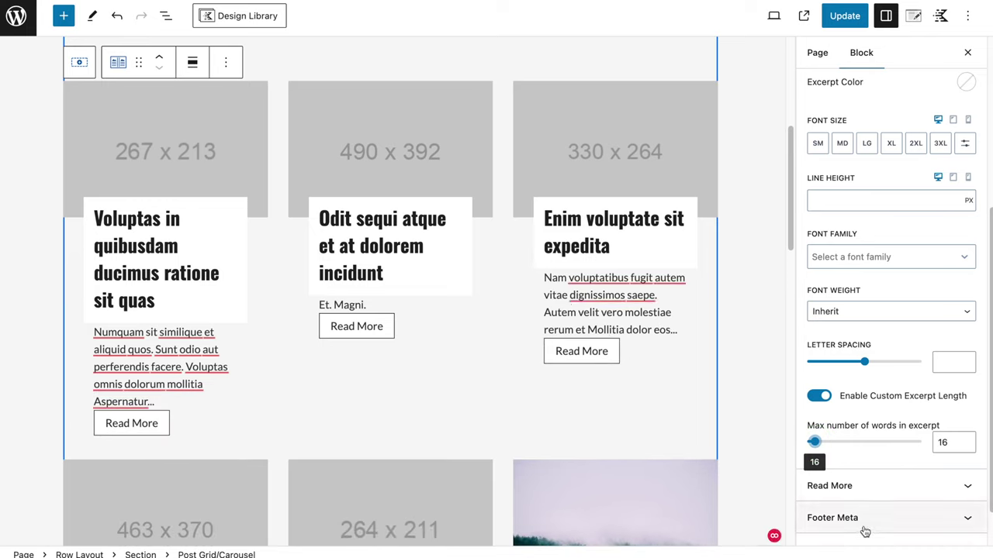
{"action": "left_click", "coordinate": [818, 396]}
{"action": "scroll", "coordinate": [819, 399], "scroll_direction": "up", "scroll_amount": 3}
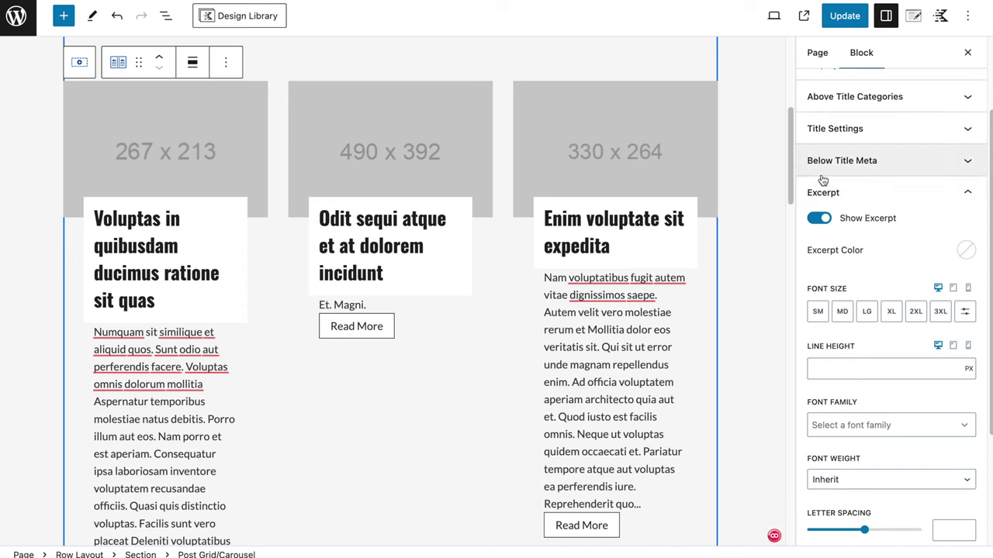
{"action": "left_click", "coordinate": [819, 216]}
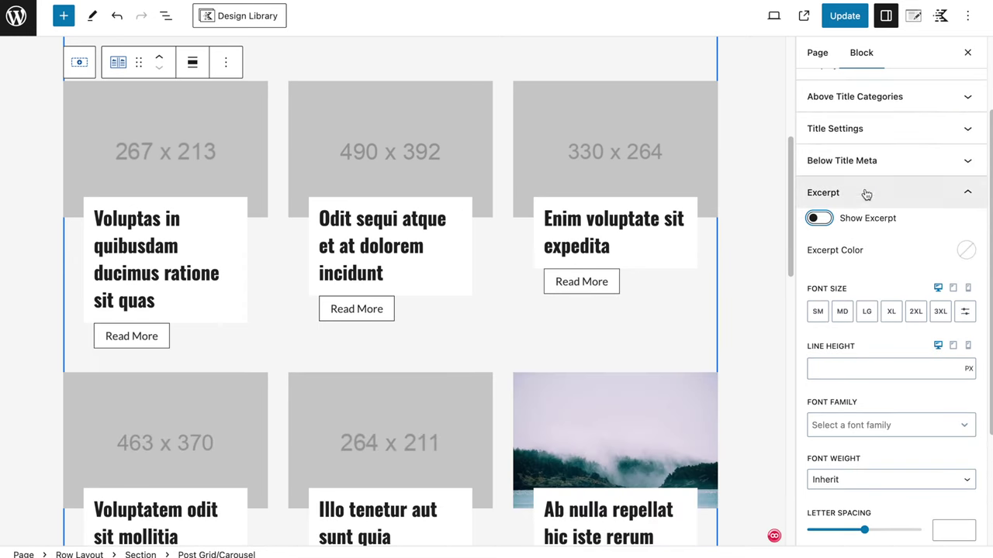
{"action": "left_click", "coordinate": [867, 194]}
Switch off Show Read More and update the page
{"action": "left_click", "coordinate": [852, 345]}
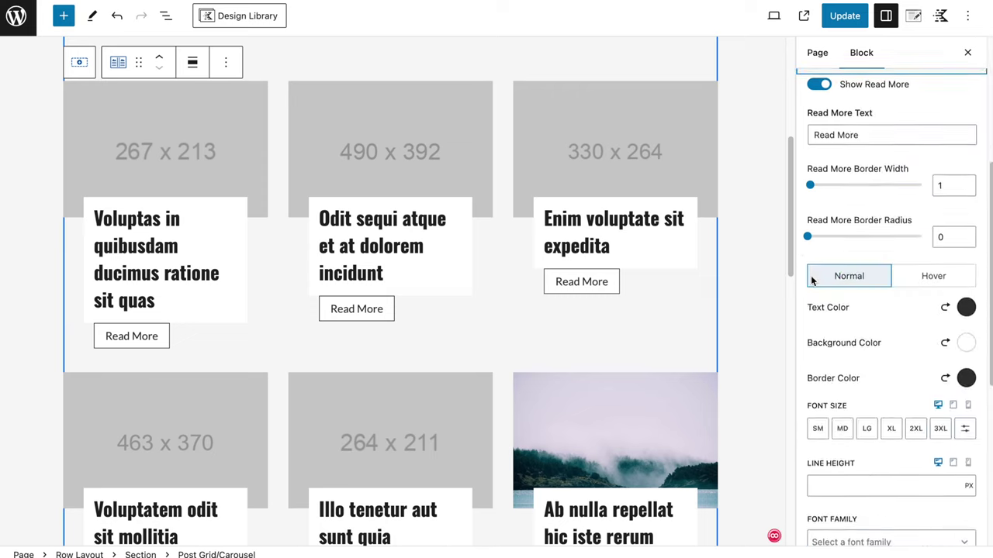
{"action": "left_click", "coordinate": [819, 85]}
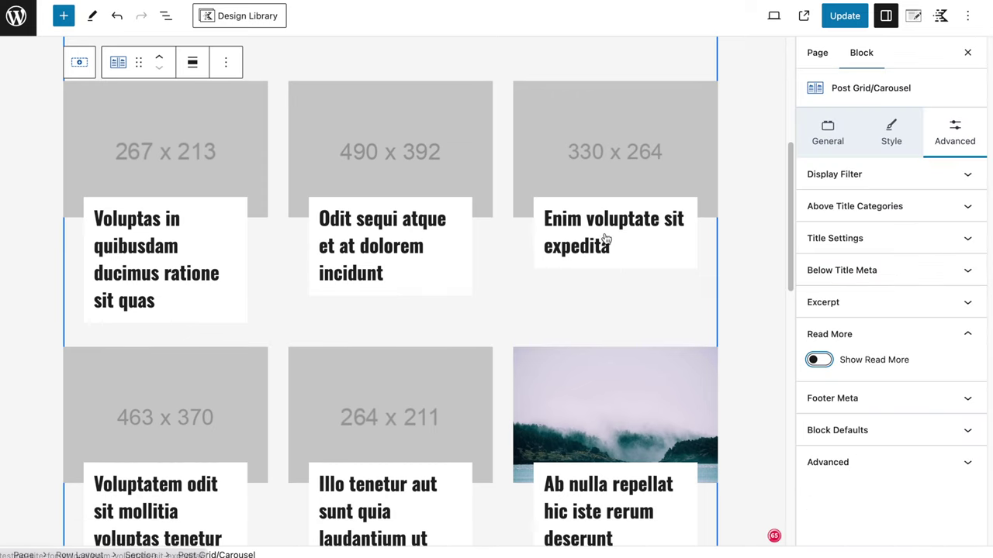
{"action": "left_click", "coordinate": [841, 14]}
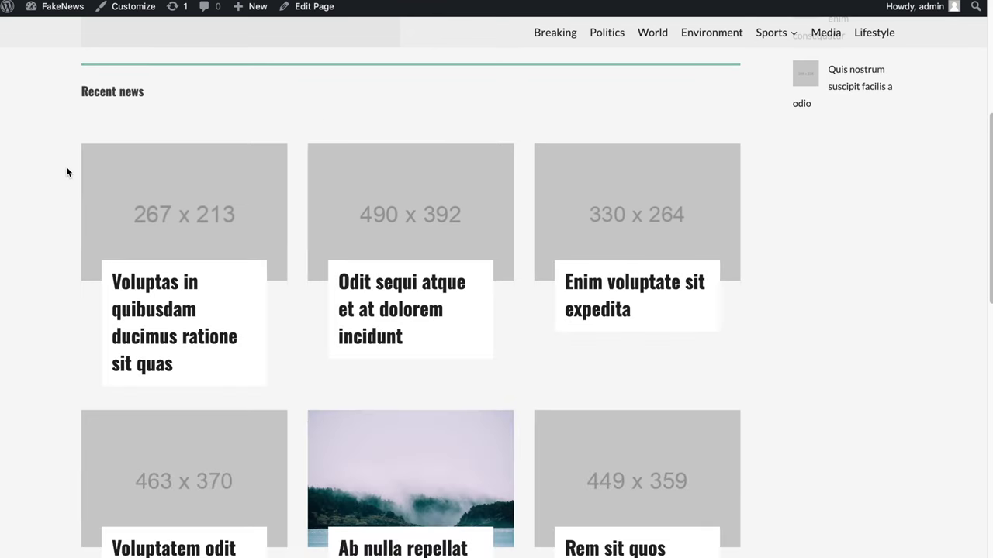
{"action": "scroll", "coordinate": [589, 266], "scroll_direction": "up", "scroll_amount": 3}
{"action": "scroll", "coordinate": [590, 266], "scroll_direction": "up", "scroll_amount": 3}
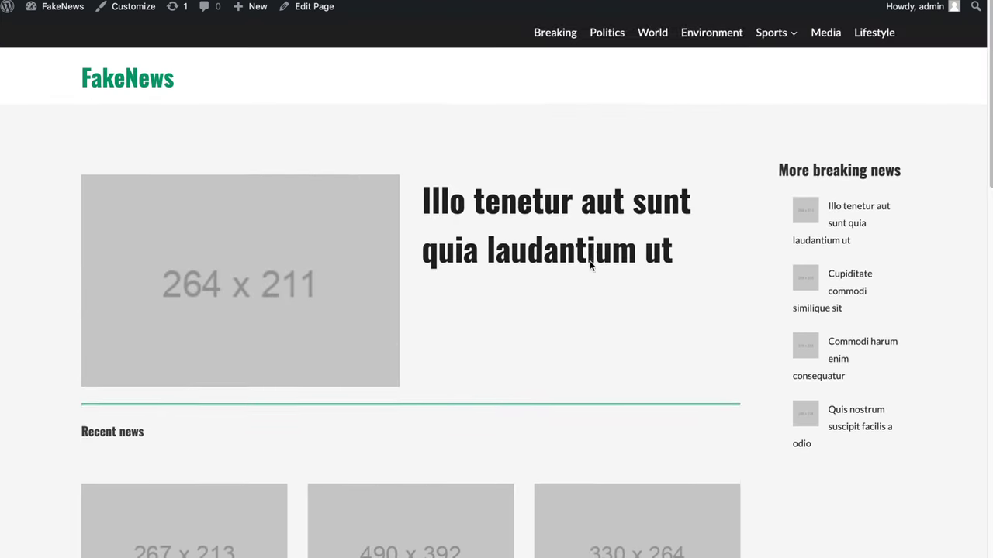
{"action": "scroll", "coordinate": [590, 266], "scroll_direction": "down", "scroll_amount": 9}
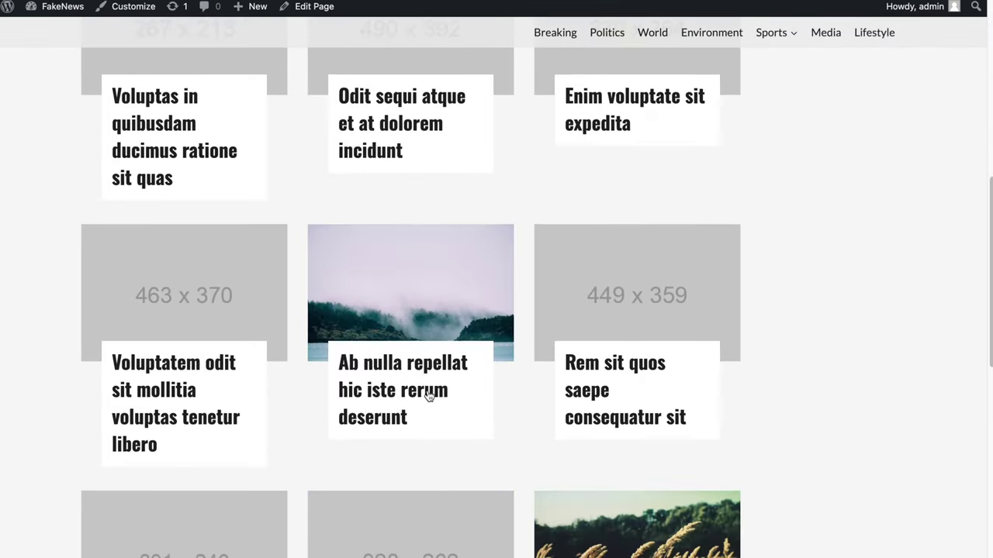
{"action": "scroll", "coordinate": [162, 211], "scroll_direction": "up", "scroll_amount": 3}
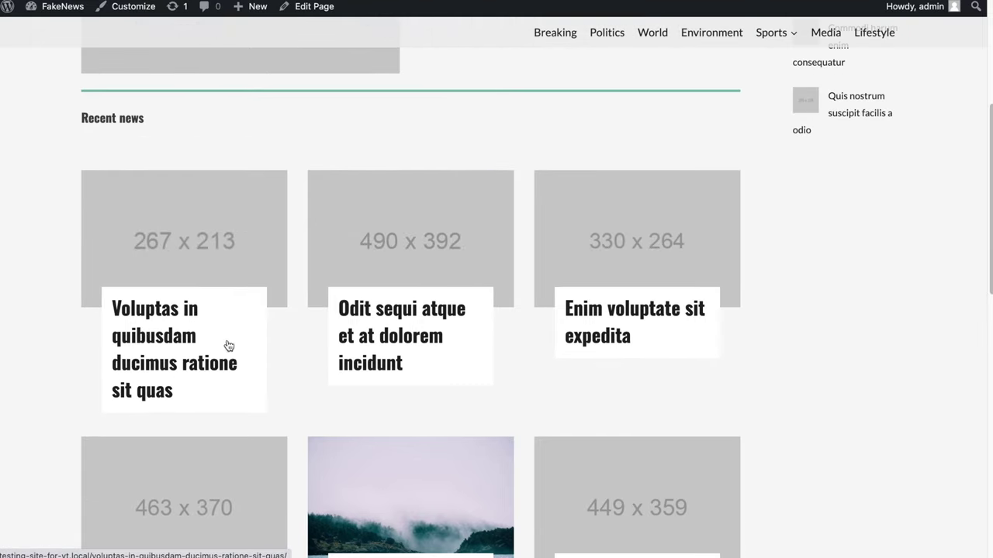
{"action": "scroll", "coordinate": [514, 361], "scroll_direction": "down", "scroll_amount": 4}
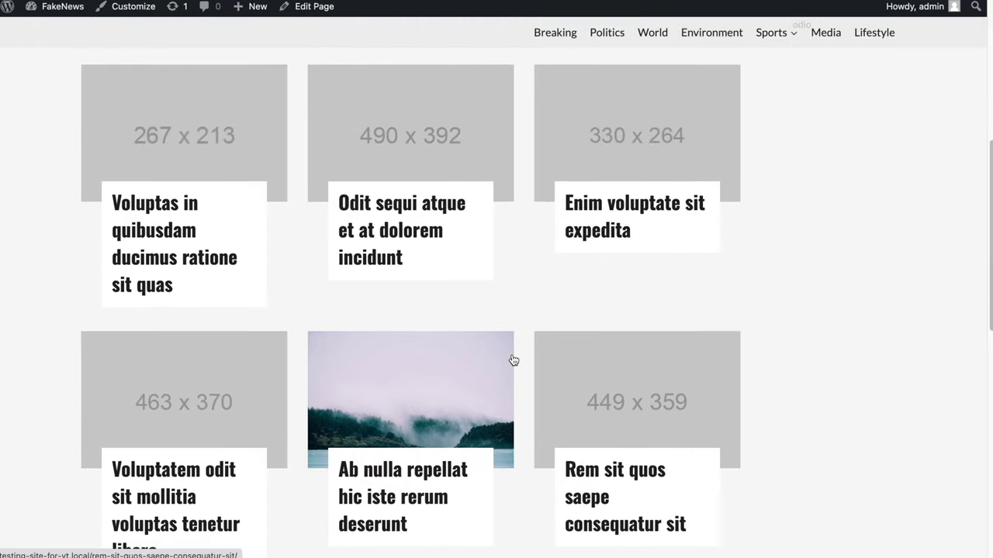
{"action": "scroll", "coordinate": [443, 405], "scroll_direction": "down", "scroll_amount": 10}
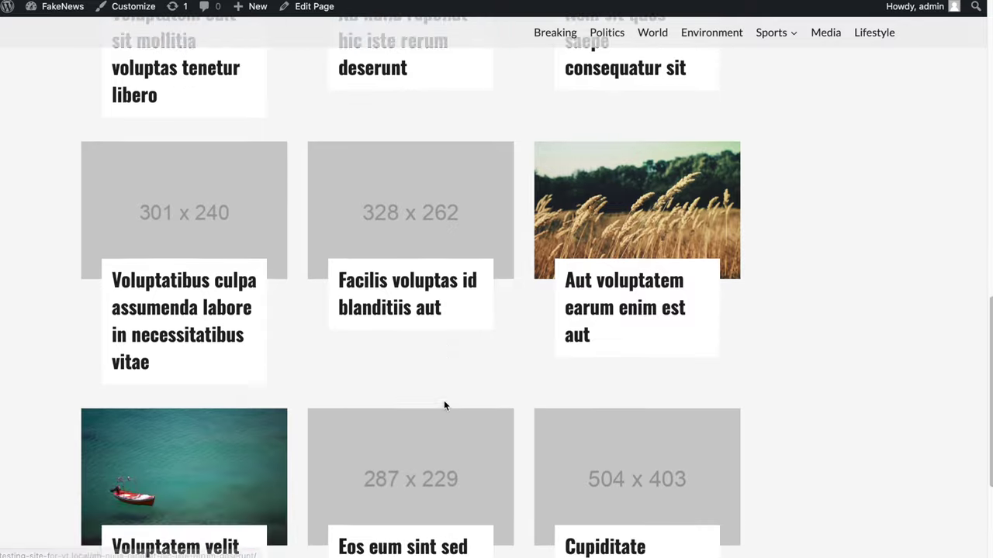
{"action": "scroll", "coordinate": [444, 400], "scroll_direction": "up", "scroll_amount": 12}
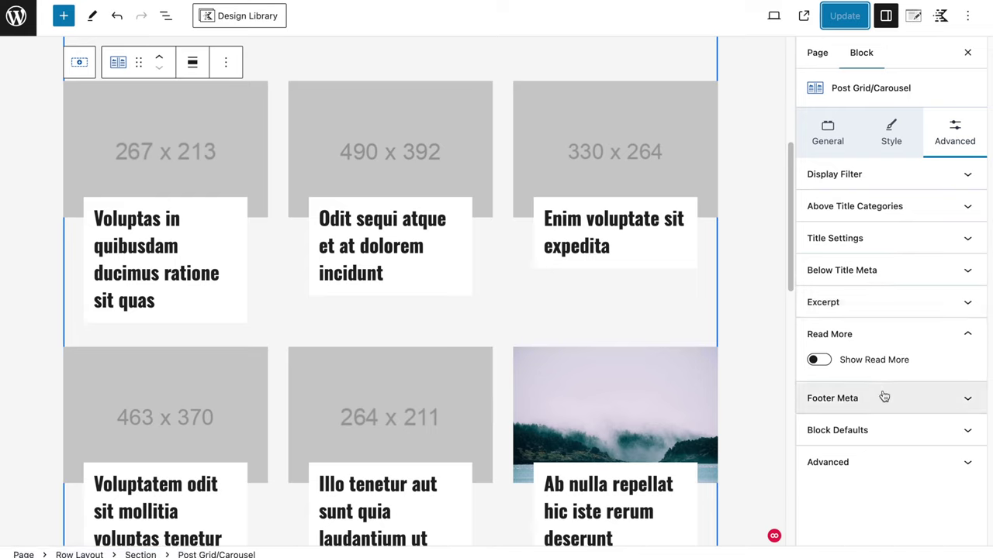
Enable the grid's Display Filter with Categories as the filter taxonomy
{"action": "left_click", "coordinate": [841, 175]}
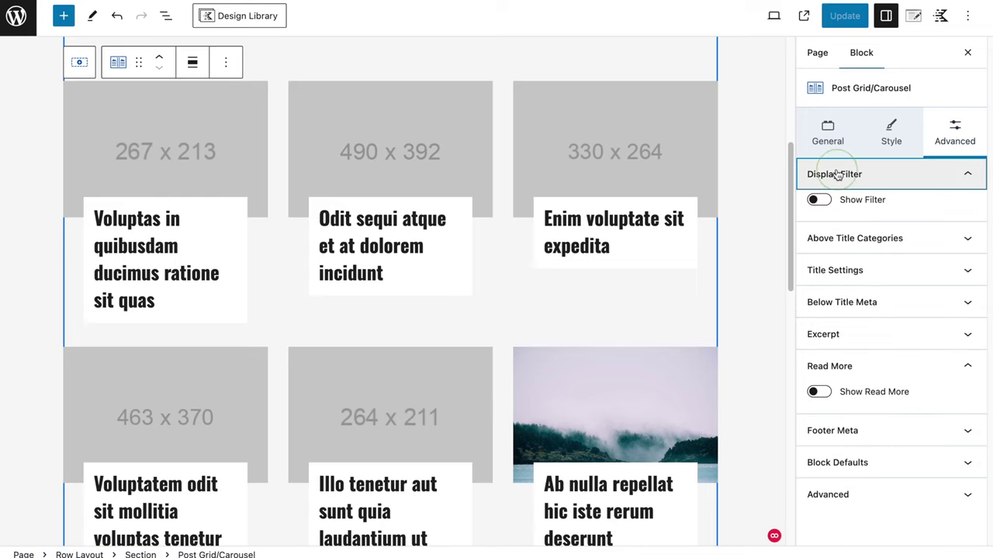
{"action": "left_click", "coordinate": [818, 200]}
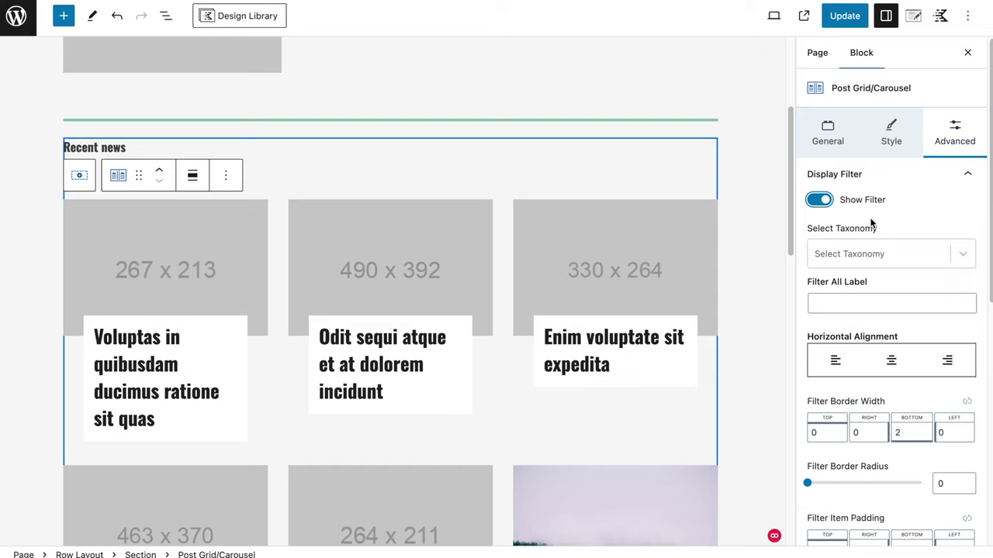
{"action": "left_click", "coordinate": [880, 254]}
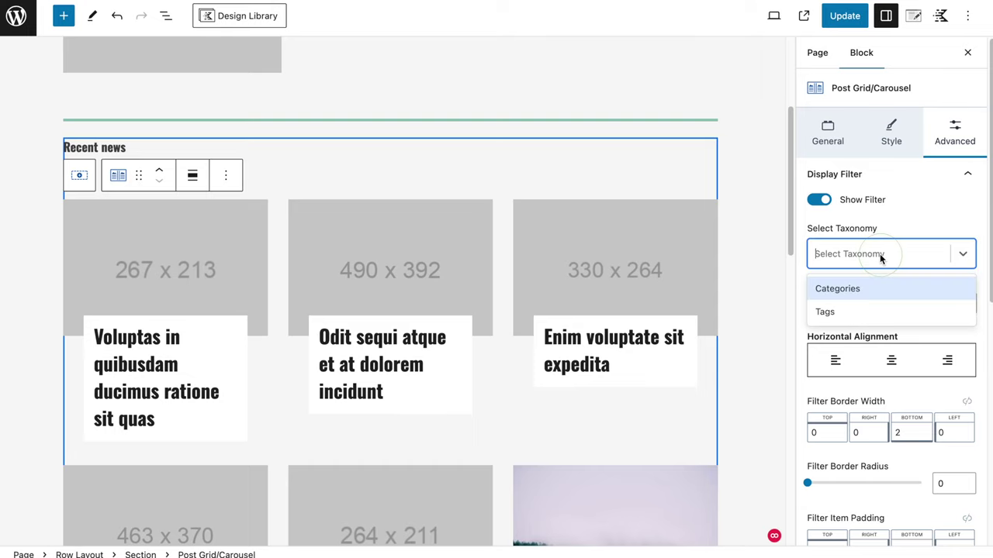
{"action": "left_click", "coordinate": [849, 289]}
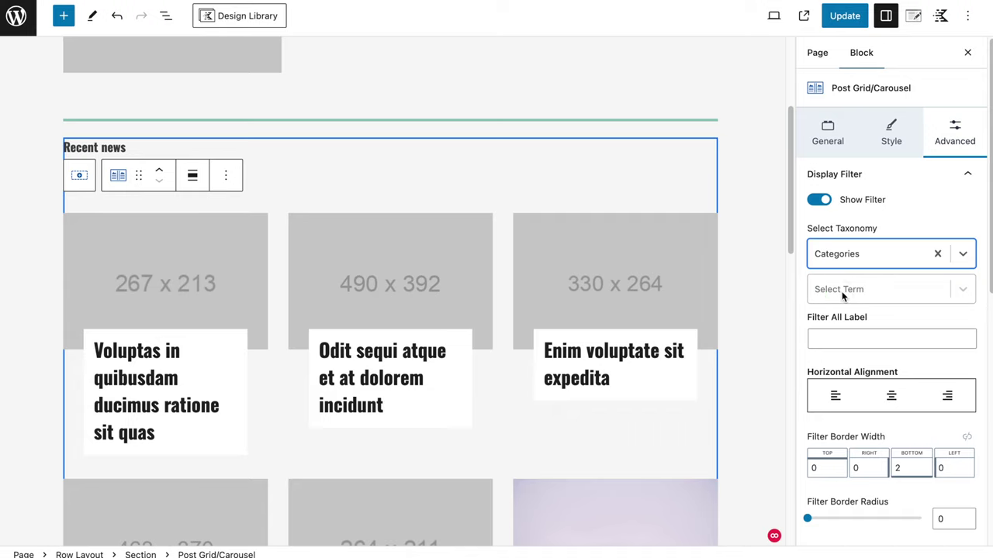
Add Breaking, Politics, Environment and World as the filter's category terms
{"action": "left_click", "coordinate": [843, 294]}
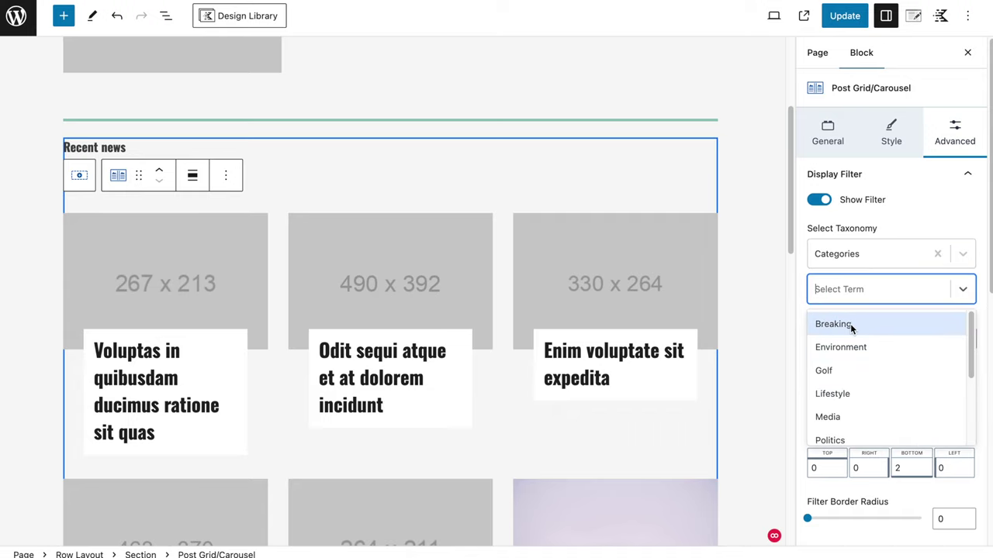
{"action": "left_click", "coordinate": [851, 325]}
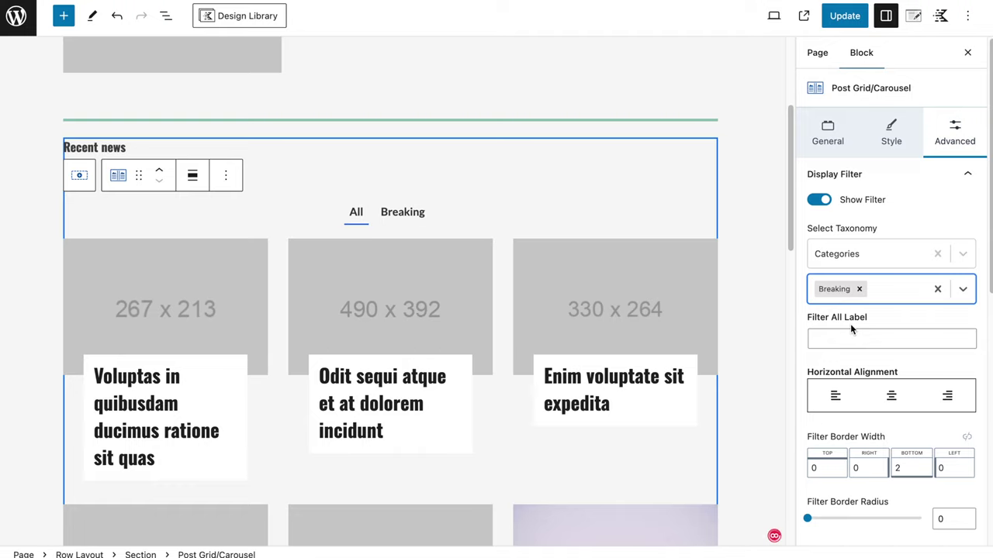
{"action": "left_click", "coordinate": [894, 289]}
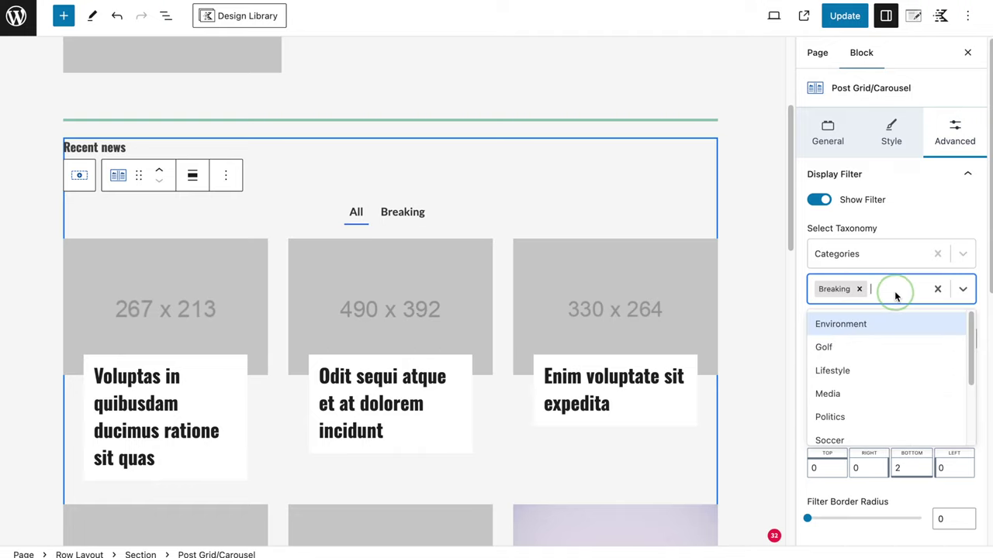
{"action": "left_click", "coordinate": [865, 408]}
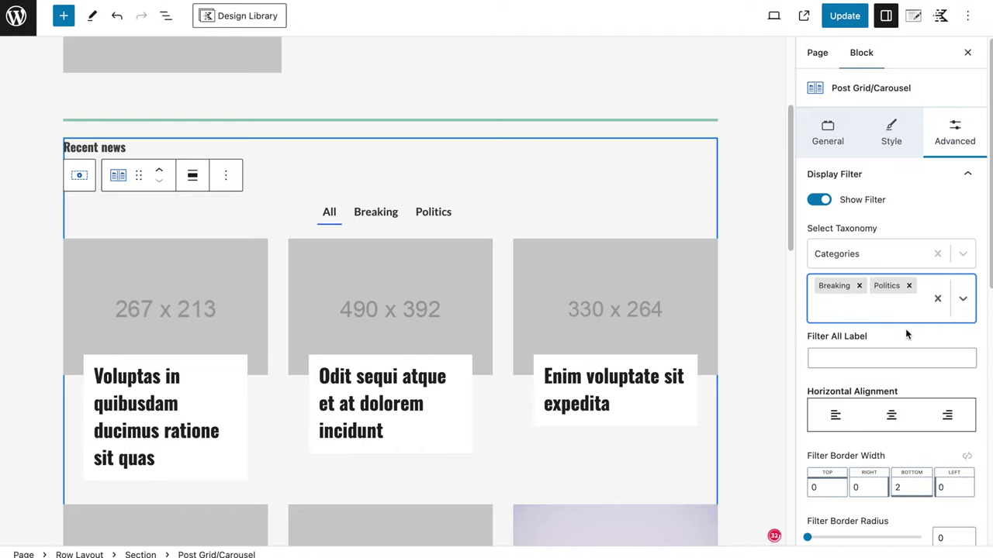
{"action": "left_click", "coordinate": [890, 314]}
{"action": "scroll", "coordinate": [885, 343], "scroll_direction": "down", "scroll_amount": 3}
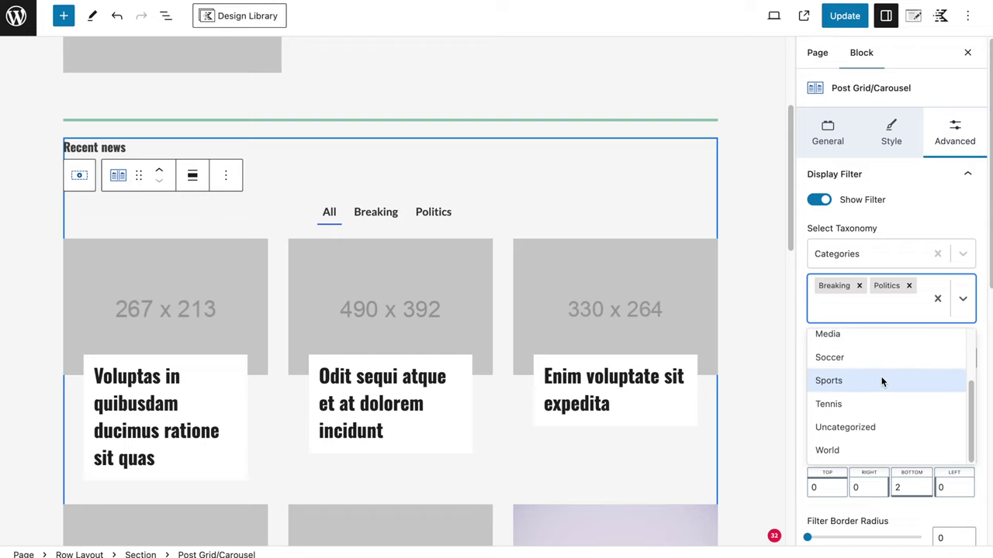
{"action": "scroll", "coordinate": [881, 381], "scroll_direction": "up", "scroll_amount": 3}
{"action": "left_click", "coordinate": [852, 344]}
{"action": "left_click", "coordinate": [908, 304]}
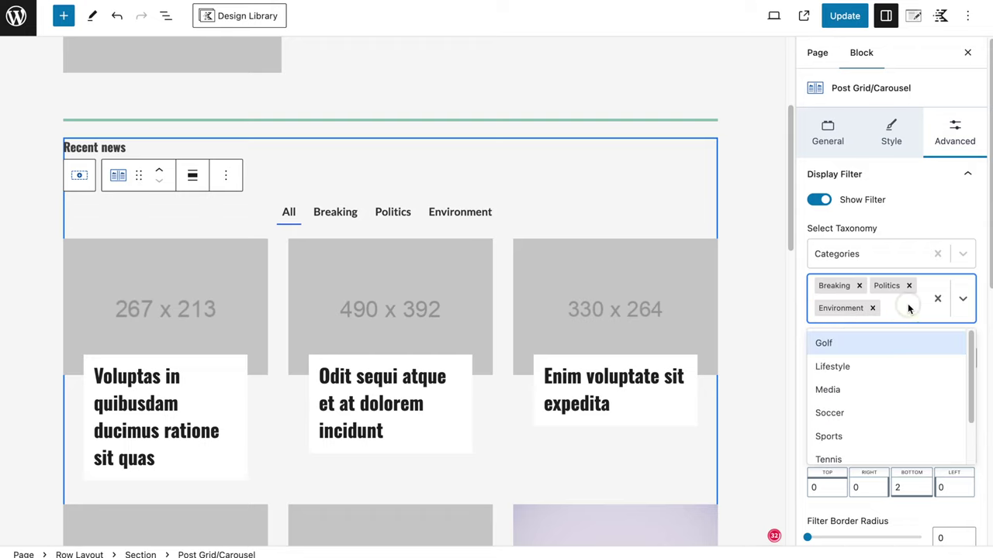
{"action": "scroll", "coordinate": [889, 377], "scroll_direction": "down", "scroll_amount": 2}
{"action": "left_click", "coordinate": [882, 450]}
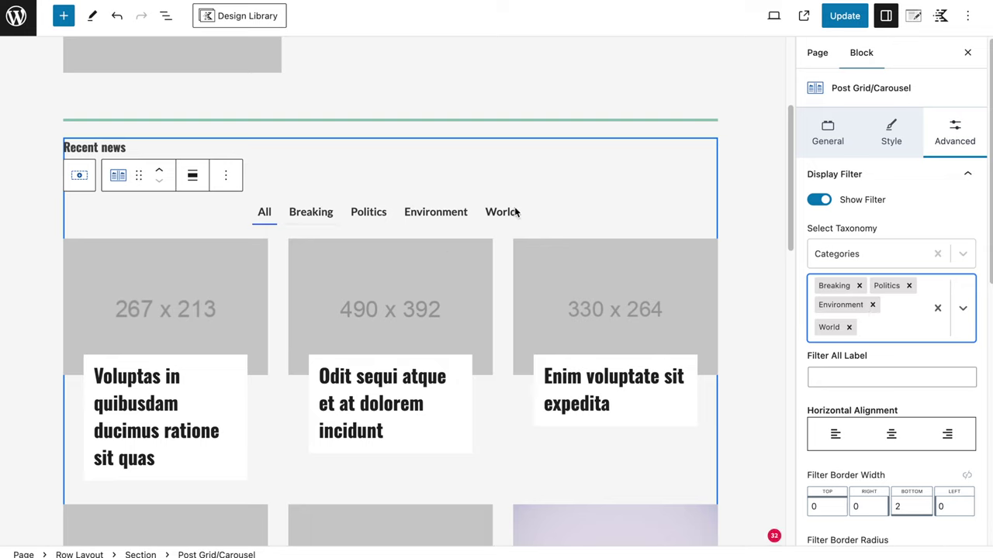
{"action": "scroll", "coordinate": [941, 348], "scroll_direction": "down", "scroll_amount": 1}
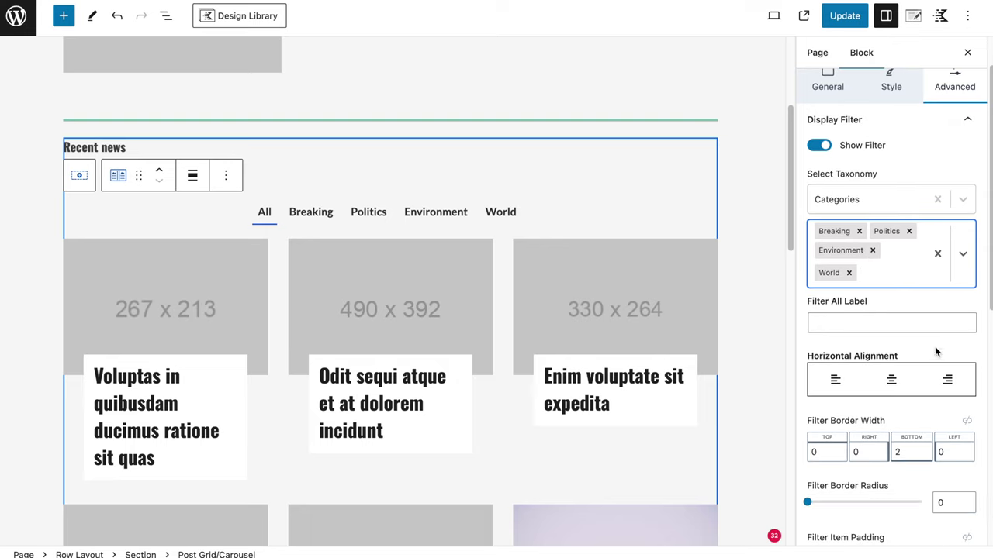
Set Filter All Label to 'All articles', left-align the filter tabs, and review the filter styling below
{"action": "left_click_drag", "start_coordinate": [832, 301], "coordinate": [868, 301]}
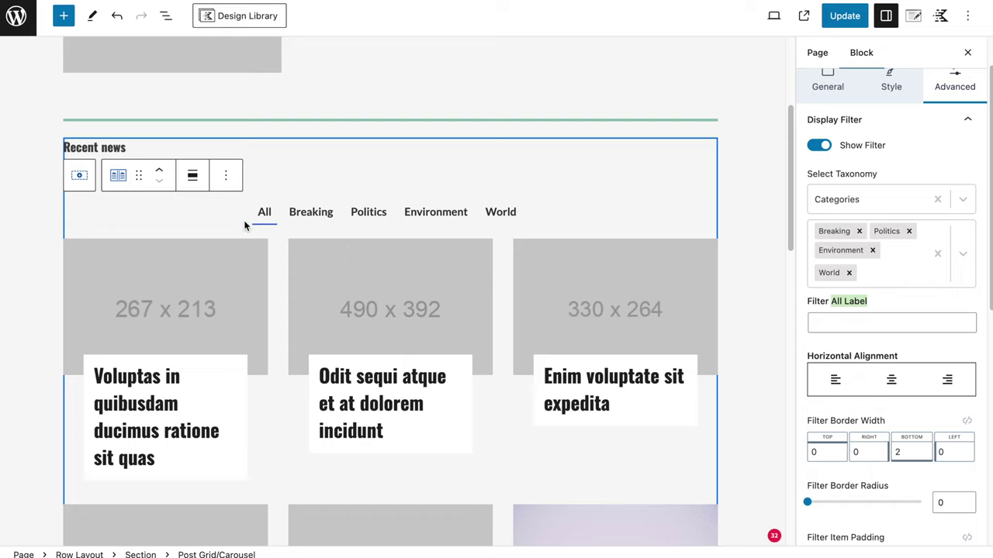
{"action": "left_click", "coordinate": [836, 324]}
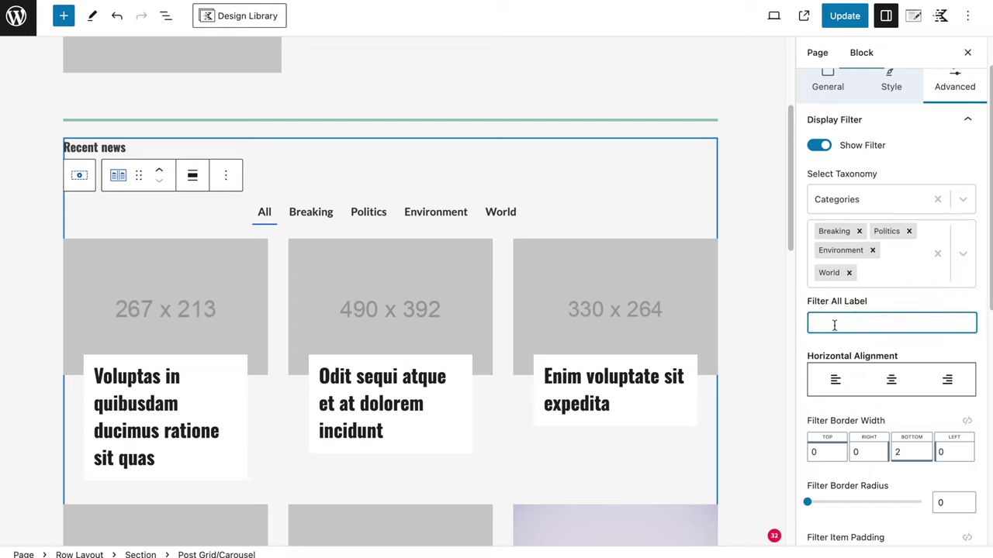
{"action": "type", "text": "Al"}
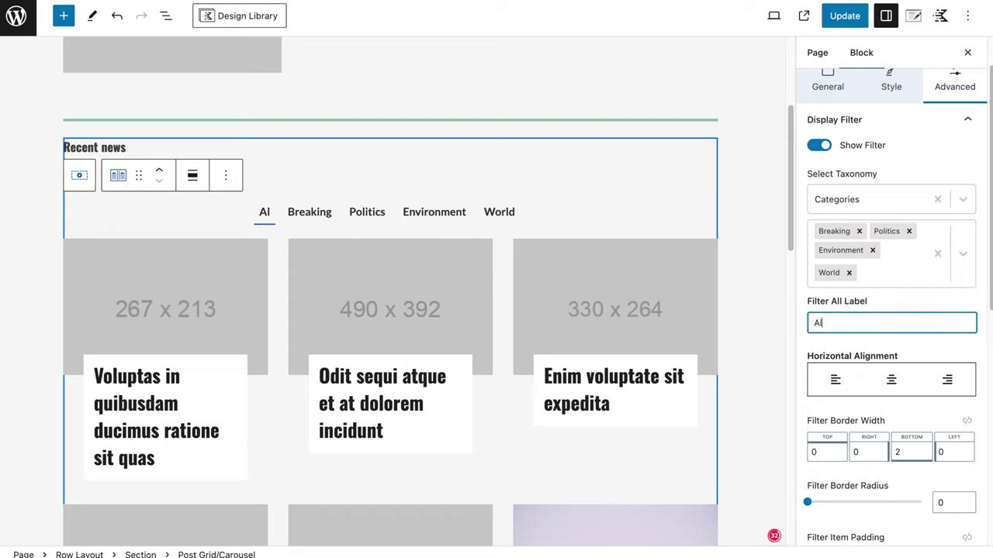
{"action": "type", "text": "l articles"}
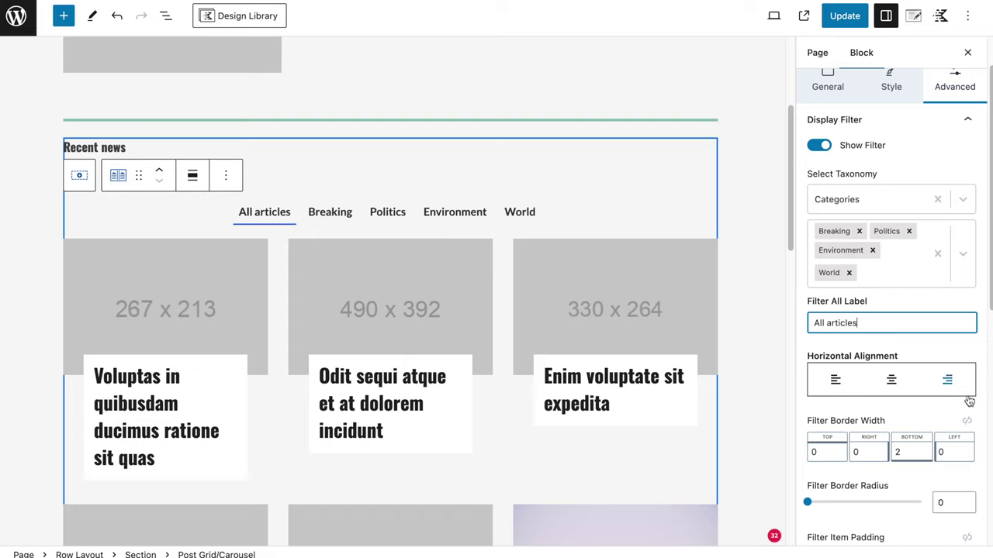
{"action": "left_click", "coordinate": [836, 380]}
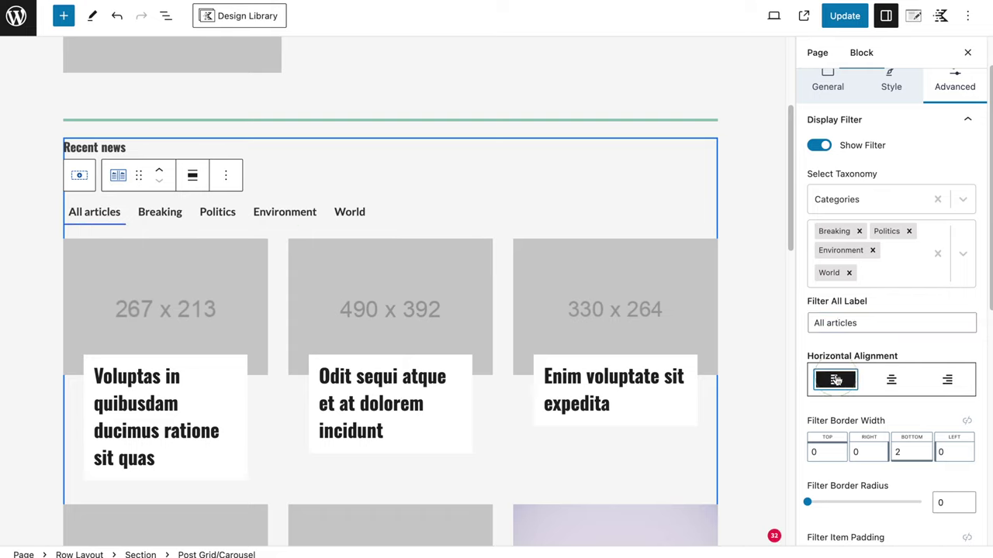
{"action": "scroll", "coordinate": [844, 432], "scroll_direction": "down", "scroll_amount": 2}
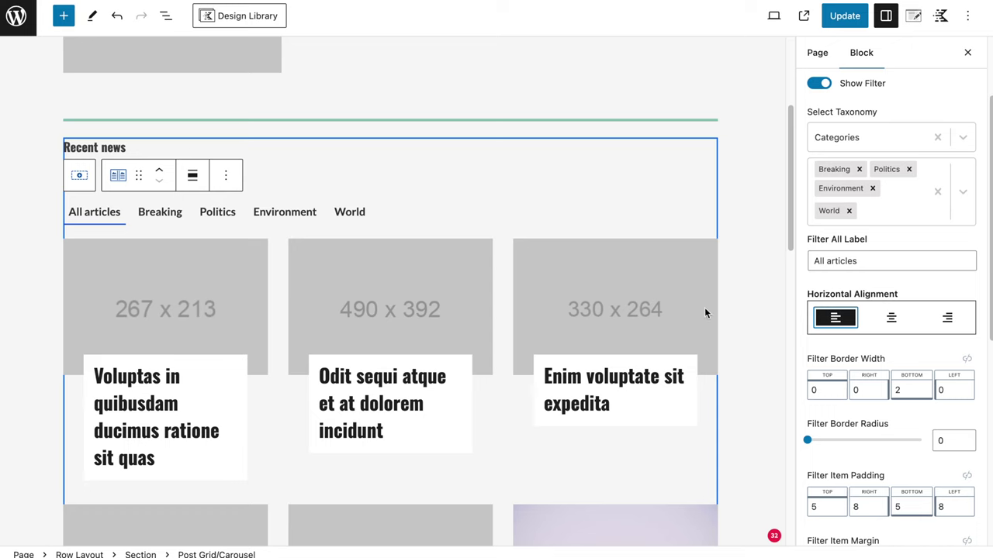
{"action": "scroll", "coordinate": [911, 349], "scroll_direction": "down", "scroll_amount": 3}
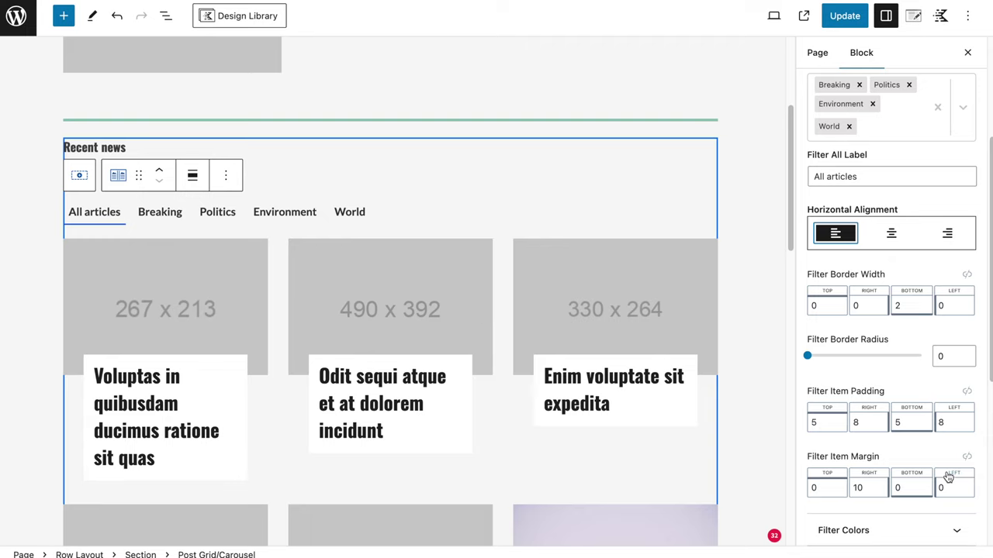
{"action": "scroll", "coordinate": [950, 475], "scroll_direction": "down", "scroll_amount": 3}
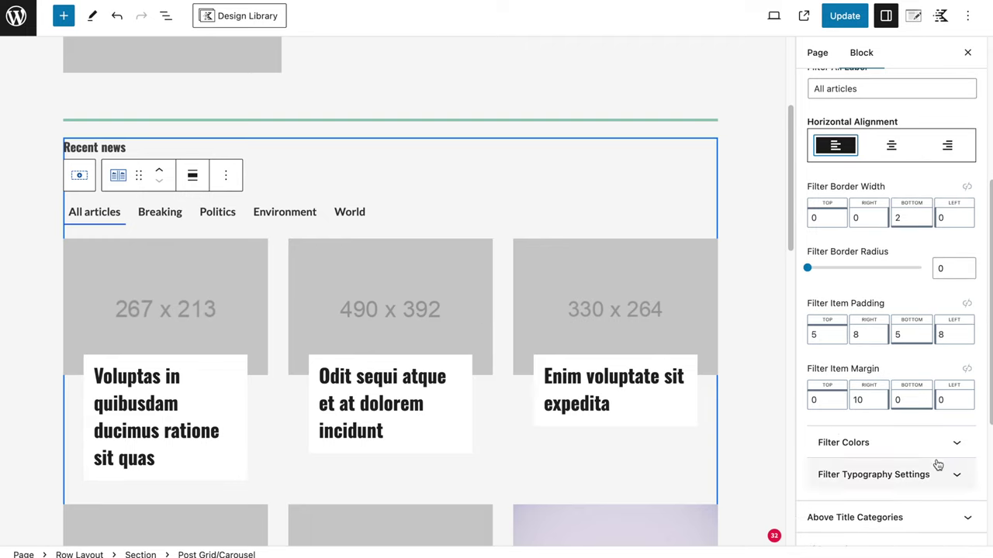
{"action": "scroll", "coordinate": [857, 427], "scroll_direction": "down", "scroll_amount": 1}
Set the filter tab text colour to the green accent preset for Active and Hover
{"action": "left_click", "coordinate": [861, 414]}
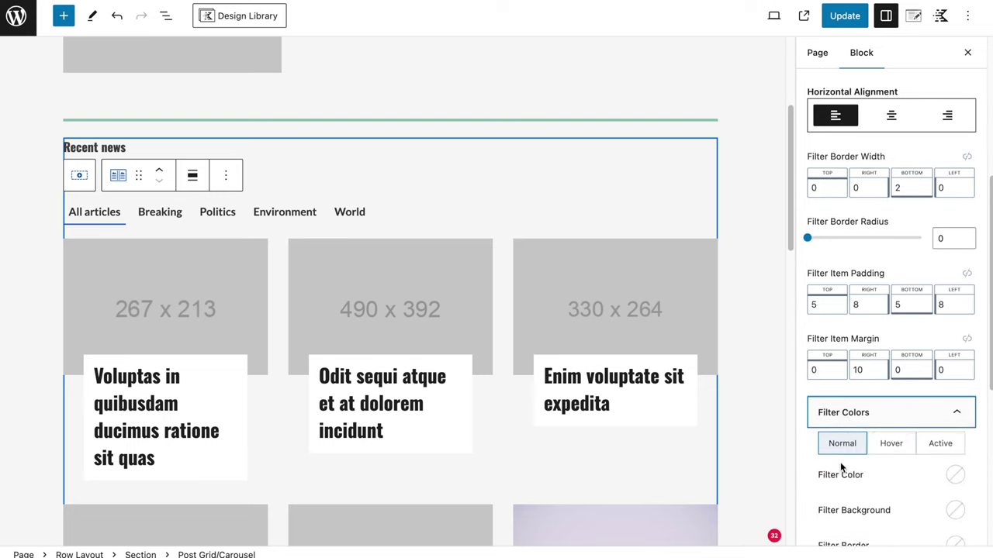
{"action": "scroll", "coordinate": [849, 472], "scroll_direction": "down", "scroll_amount": 3}
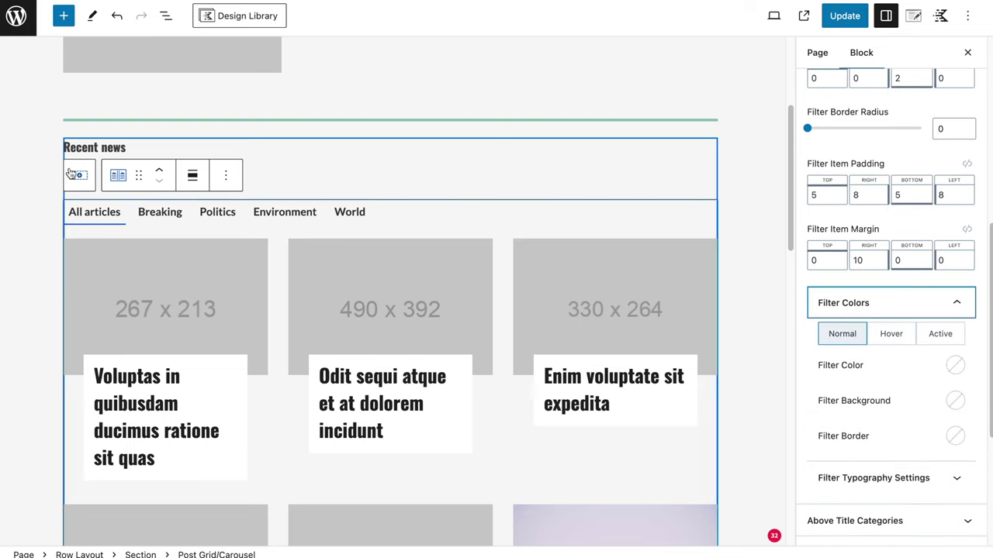
{"action": "left_click", "coordinate": [147, 215]}
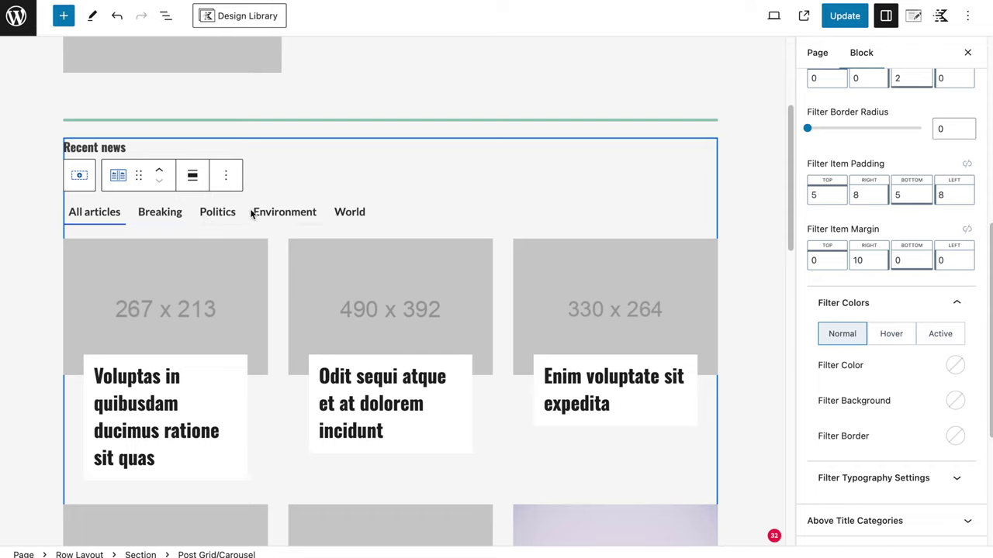
{"action": "left_click", "coordinate": [934, 337]}
{"action": "left_click", "coordinate": [955, 365]}
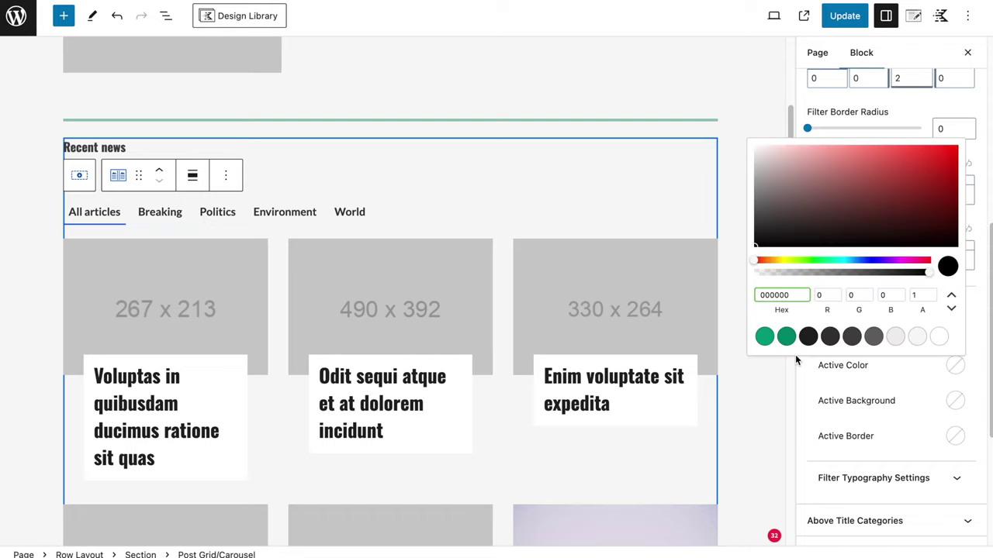
{"action": "left_click", "coordinate": [786, 337]}
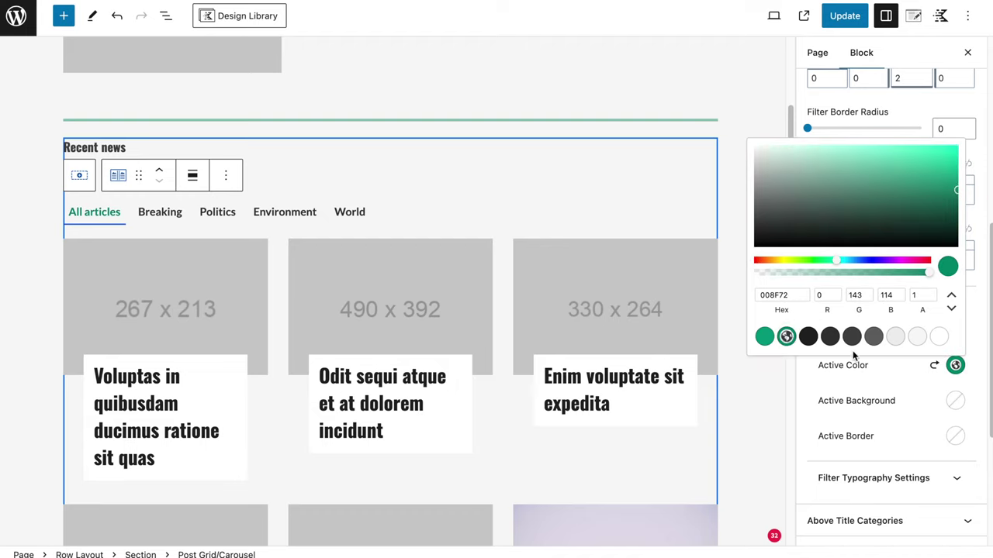
{"action": "left_click", "coordinate": [910, 376]}
{"action": "left_click", "coordinate": [893, 336]}
{"action": "left_click", "coordinate": [954, 365]}
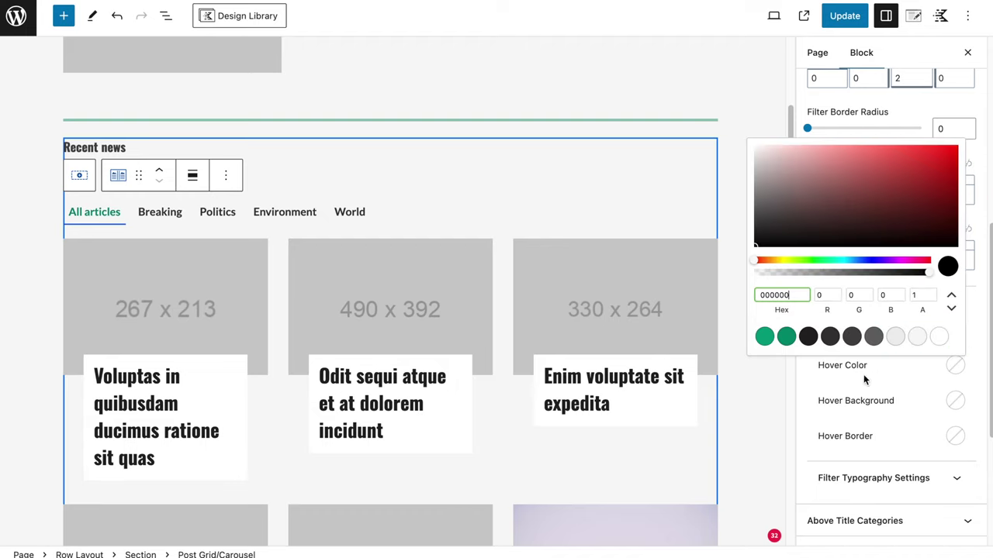
{"action": "left_click", "coordinate": [765, 337]}
{"action": "left_click", "coordinate": [934, 365]}
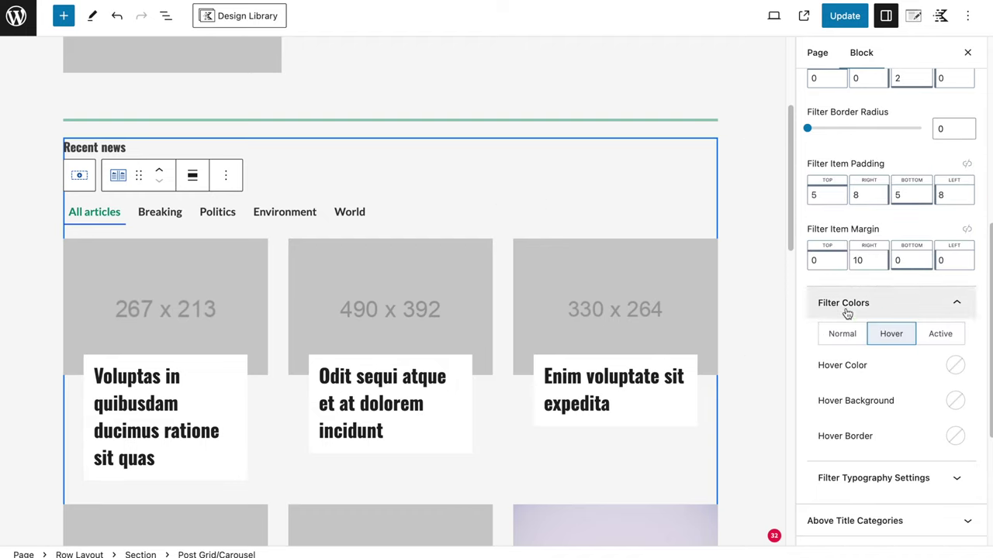
{"action": "left_click", "coordinate": [954, 366]}
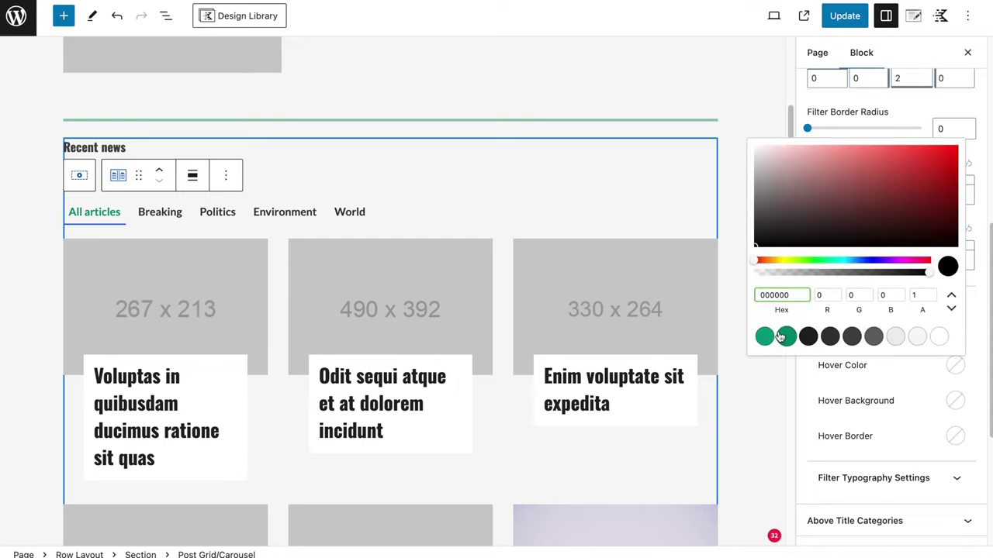
{"action": "left_click", "coordinate": [765, 336]}
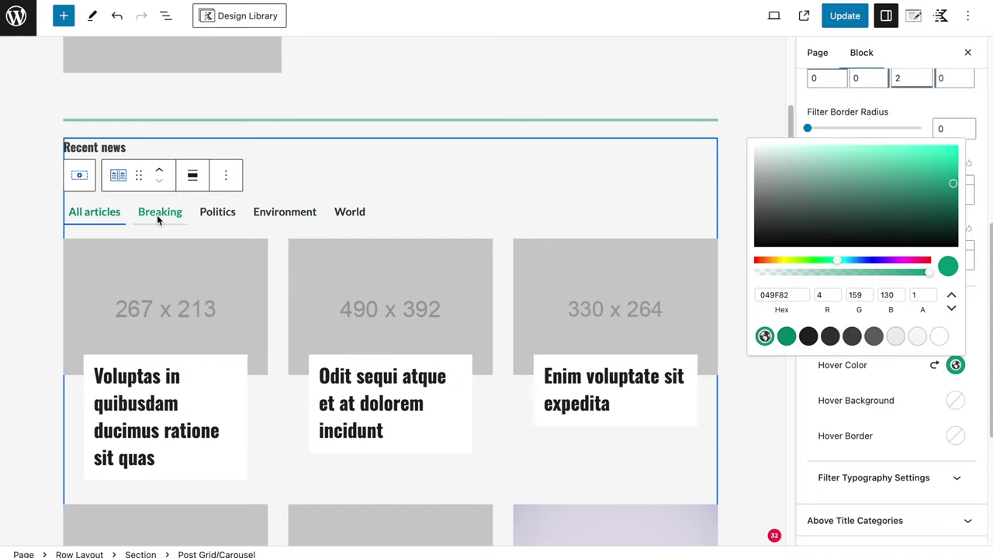
{"action": "scroll", "coordinate": [810, 444], "scroll_direction": "down", "scroll_amount": 1}
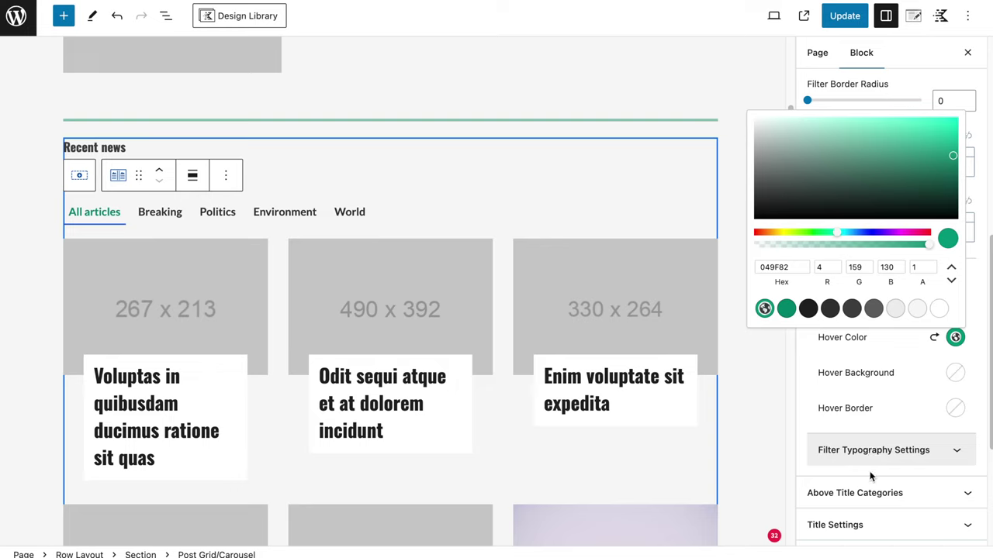
{"action": "left_click", "coordinate": [804, 433]}
Make the hovered and active filter tab borders green, then collapse Filter Colors
{"action": "scroll", "coordinate": [804, 435], "scroll_direction": "up", "scroll_amount": 1}
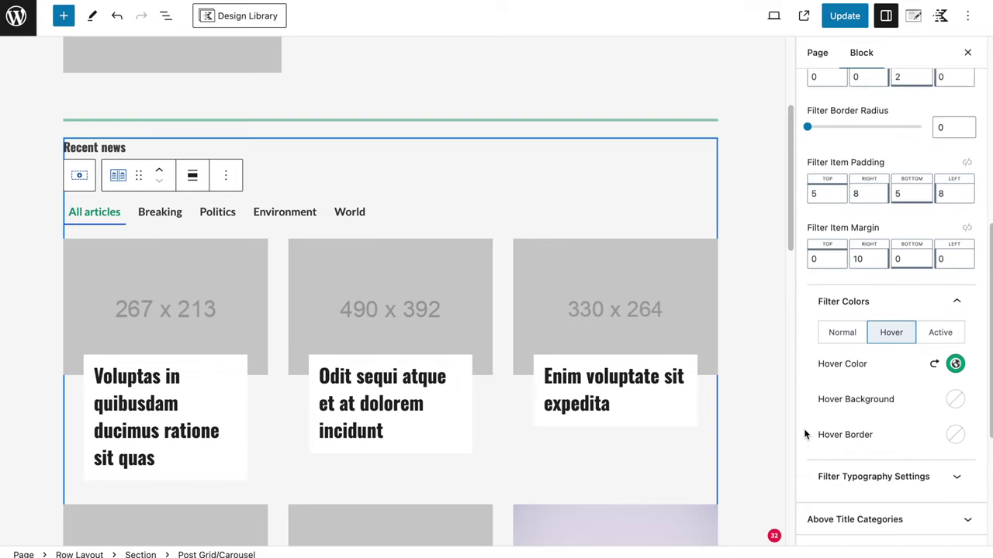
{"action": "scroll", "coordinate": [805, 434], "scroll_direction": "up", "scroll_amount": 7}
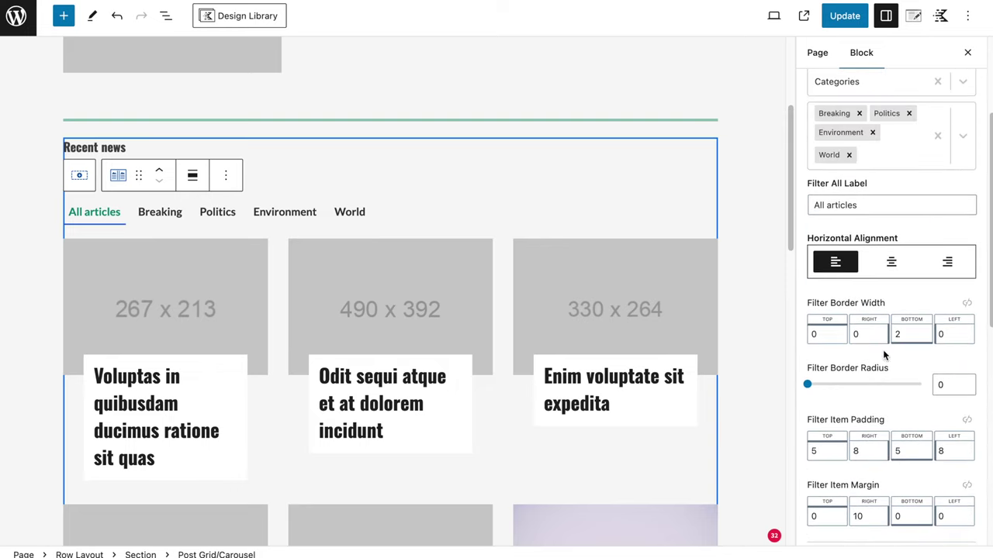
{"action": "scroll", "coordinate": [884, 355], "scroll_direction": "down", "scroll_amount": 6}
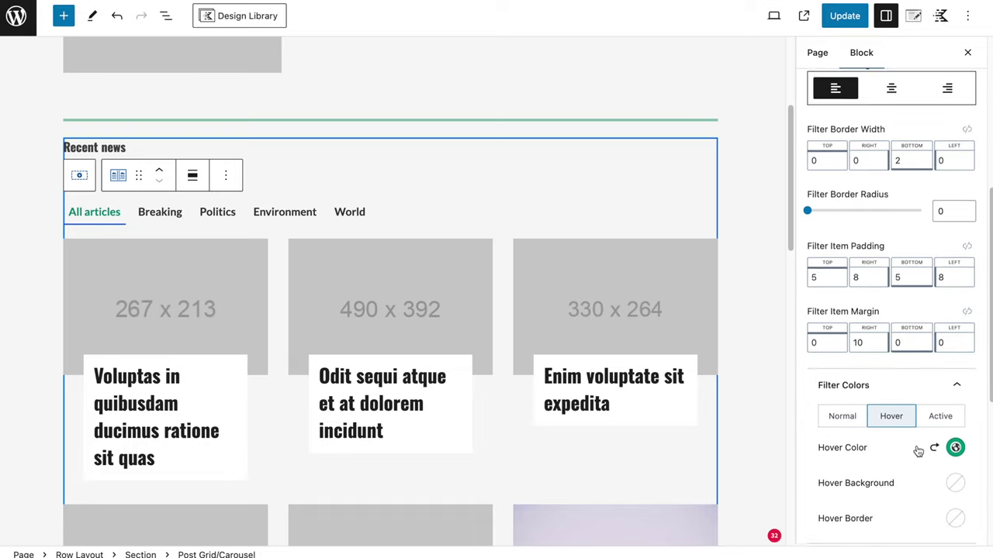
{"action": "scroll", "coordinate": [917, 451], "scroll_direction": "down", "scroll_amount": 1}
{"action": "left_click", "coordinate": [954, 482]}
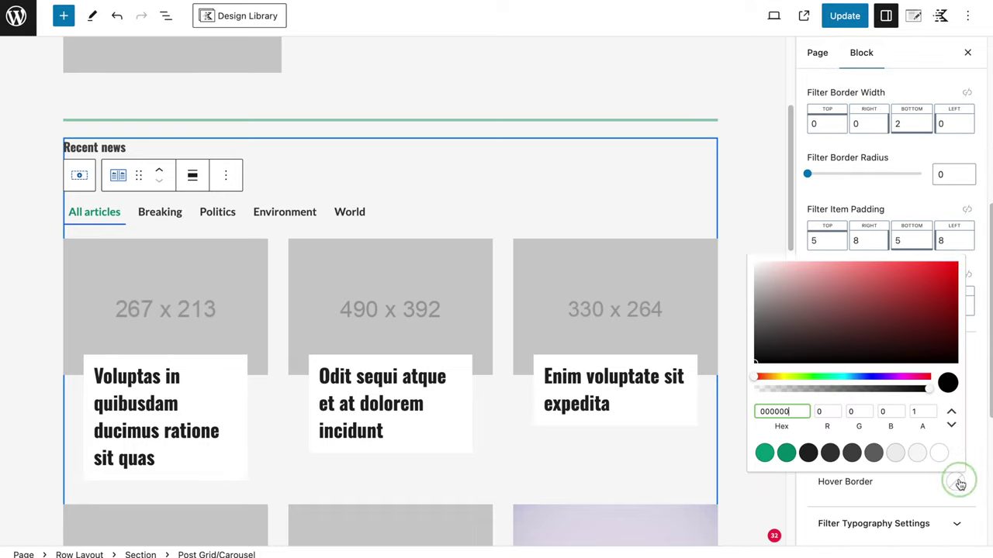
{"action": "left_click", "coordinate": [766, 455]}
{"action": "left_click", "coordinate": [903, 489]}
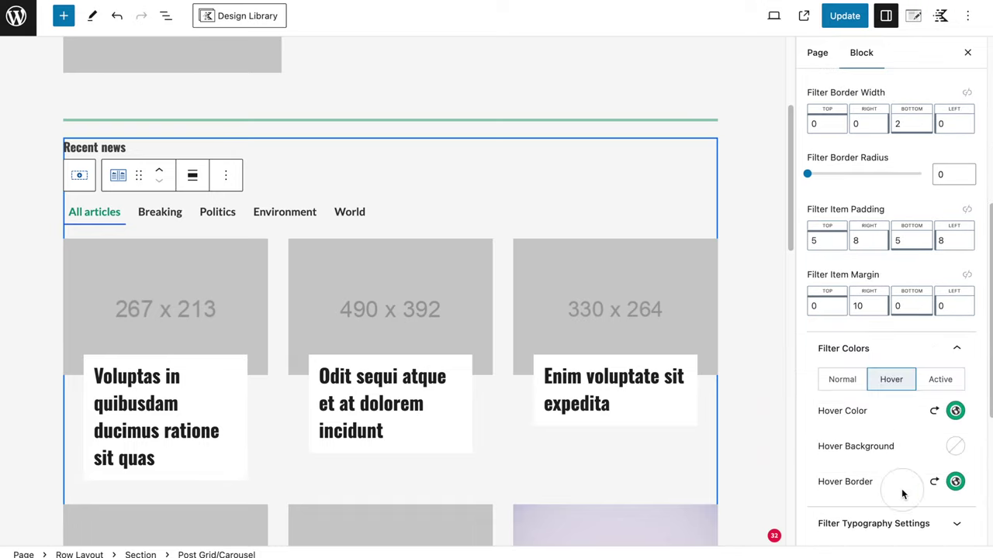
{"action": "left_click", "coordinate": [940, 379]}
{"action": "left_click", "coordinate": [955, 480]}
{"action": "left_click", "coordinate": [786, 453]}
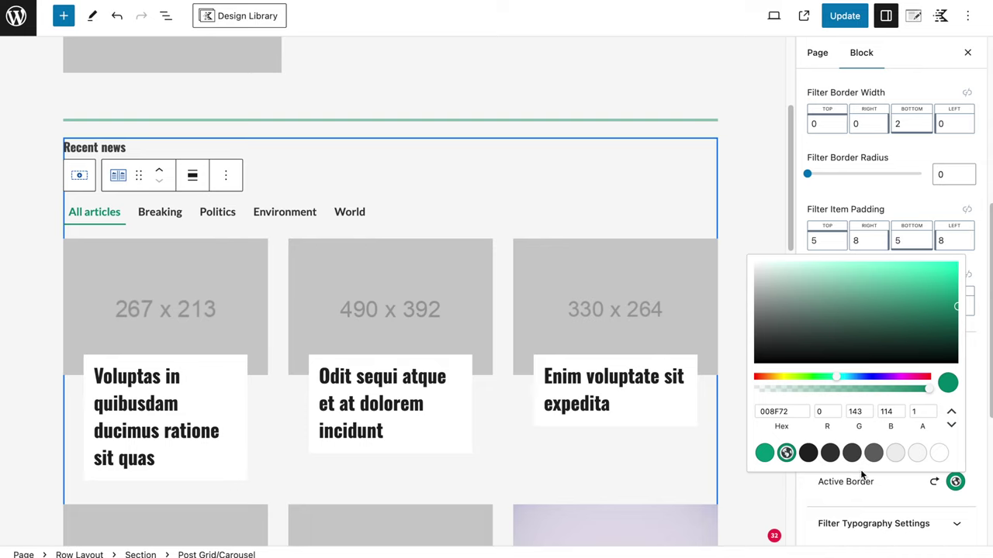
{"action": "left_click", "coordinate": [889, 488]}
{"action": "left_click", "coordinate": [908, 348]}
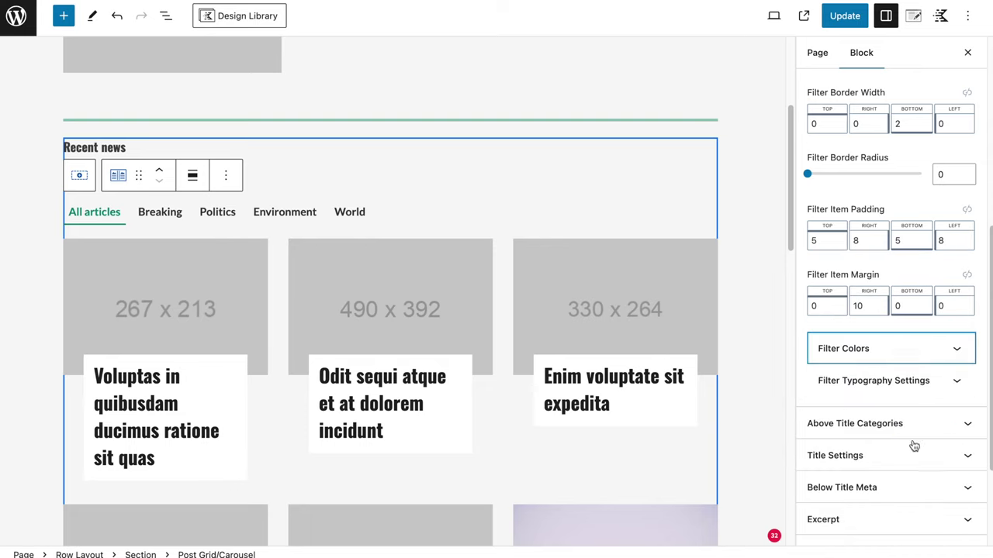
Switch off Show Categories Above title so the Recent news cards lose their category labels
{"action": "scroll", "coordinate": [914, 446], "scroll_direction": "down", "scroll_amount": 1}
{"action": "left_click", "coordinate": [871, 401]}
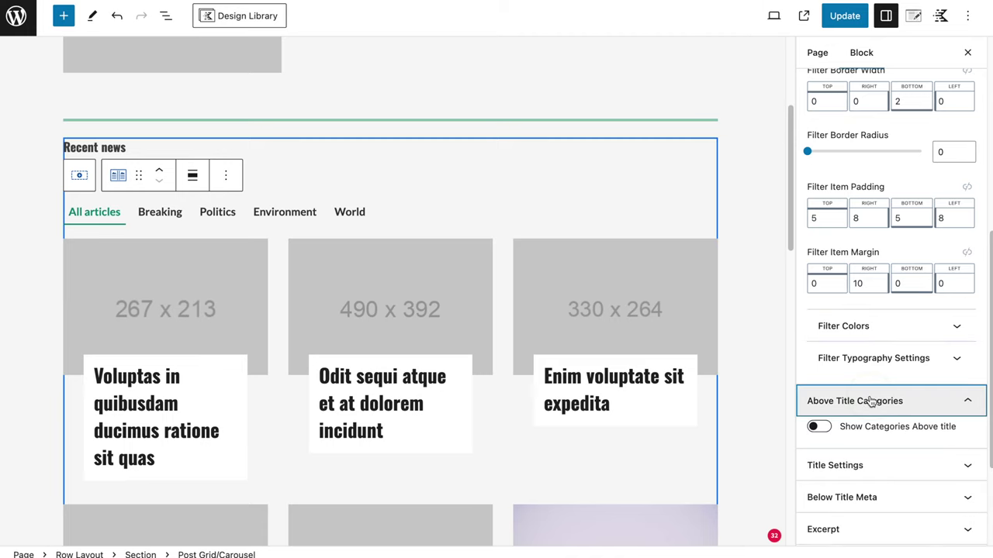
{"action": "left_click", "coordinate": [816, 425]}
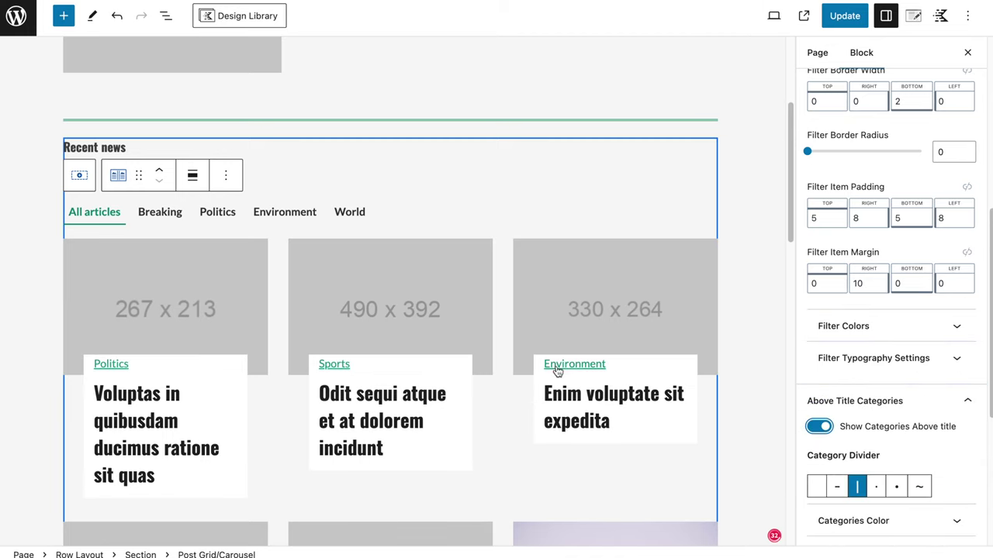
{"action": "scroll", "coordinate": [117, 233], "scroll_direction": "down", "scroll_amount": 2}
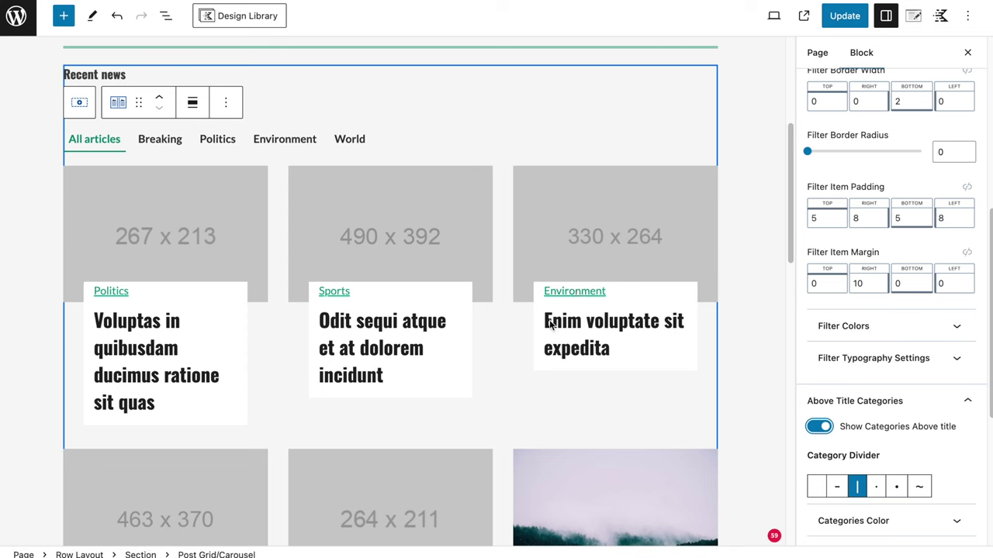
{"action": "scroll", "coordinate": [506, 381], "scroll_direction": "down", "scroll_amount": 10}
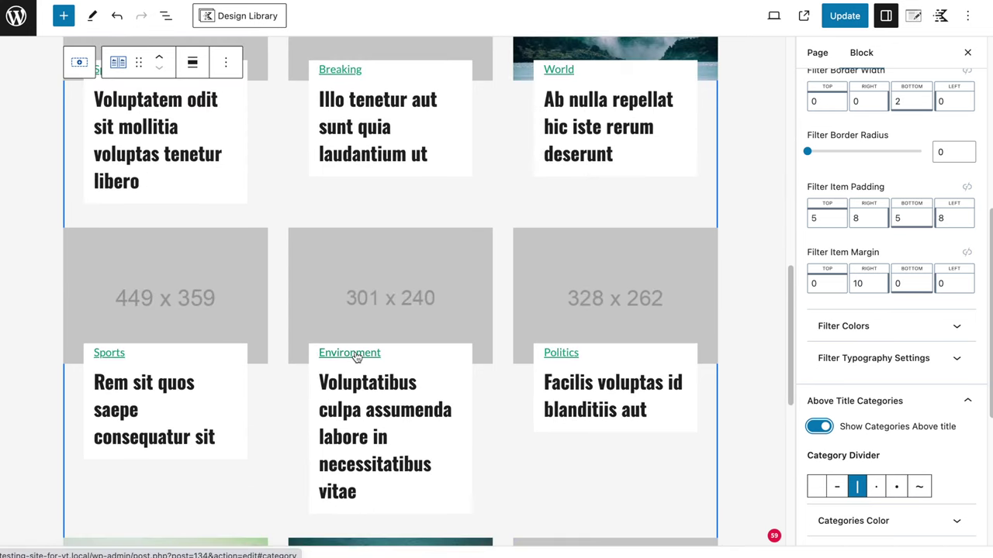
{"action": "scroll", "coordinate": [255, 337], "scroll_direction": "up", "scroll_amount": 12}
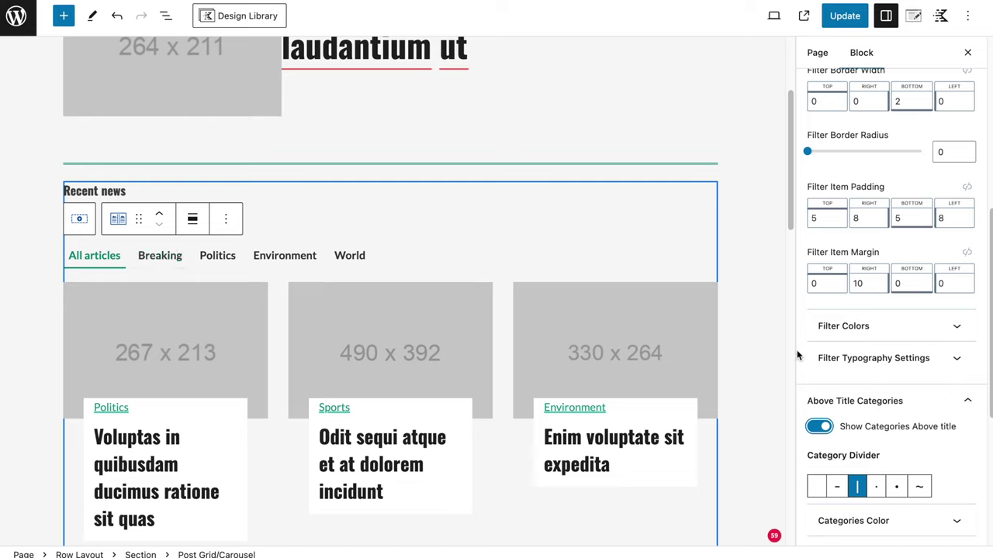
{"action": "left_click", "coordinate": [819, 427]}
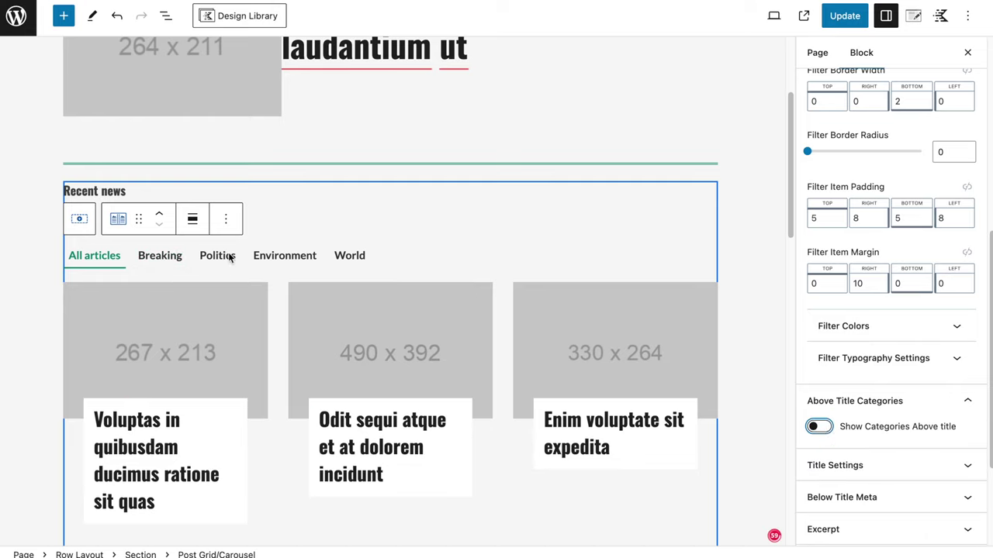
{"action": "left_click", "coordinate": [817, 402]}
{"action": "left_click", "coordinate": [868, 438]}
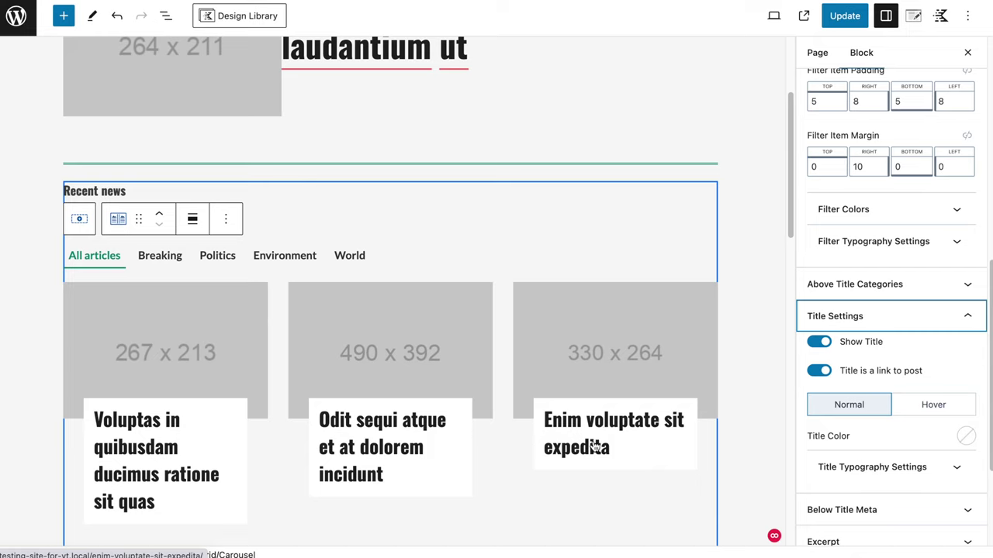
Make the post titles green and set their font size to the MD preset
{"action": "scroll", "coordinate": [917, 385], "scroll_direction": "down", "scroll_amount": 2}
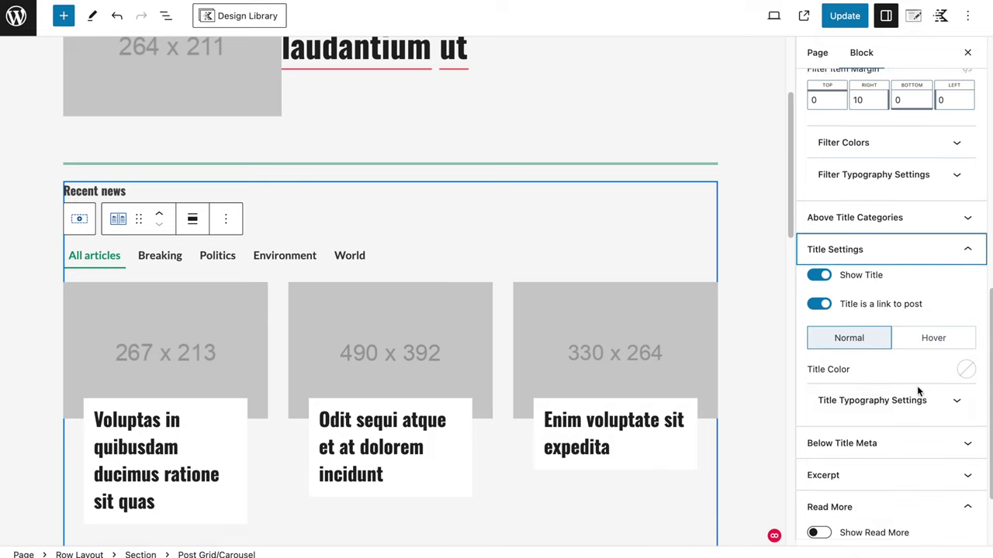
{"action": "left_click", "coordinate": [965, 359]}
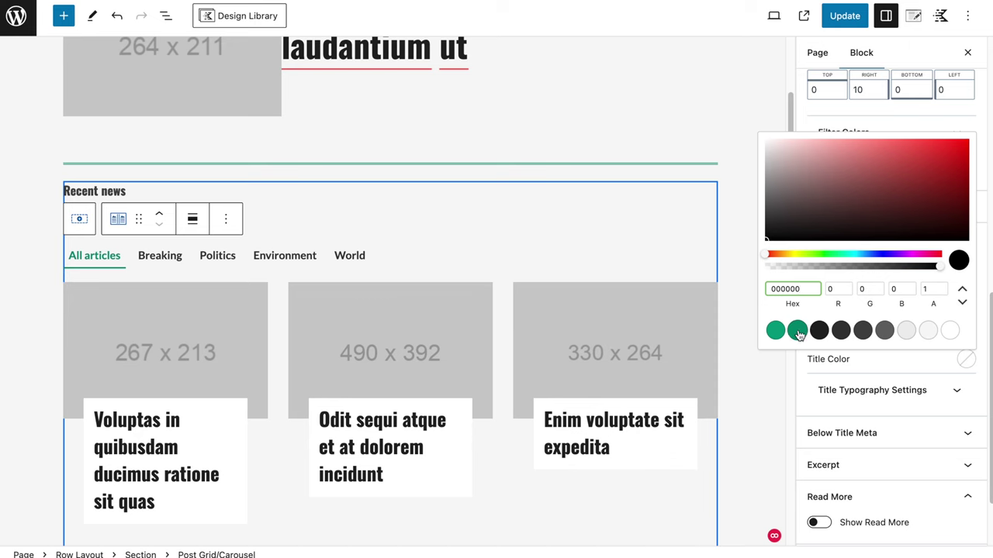
{"action": "left_click", "coordinate": [797, 330]}
{"action": "left_click", "coordinate": [877, 405]}
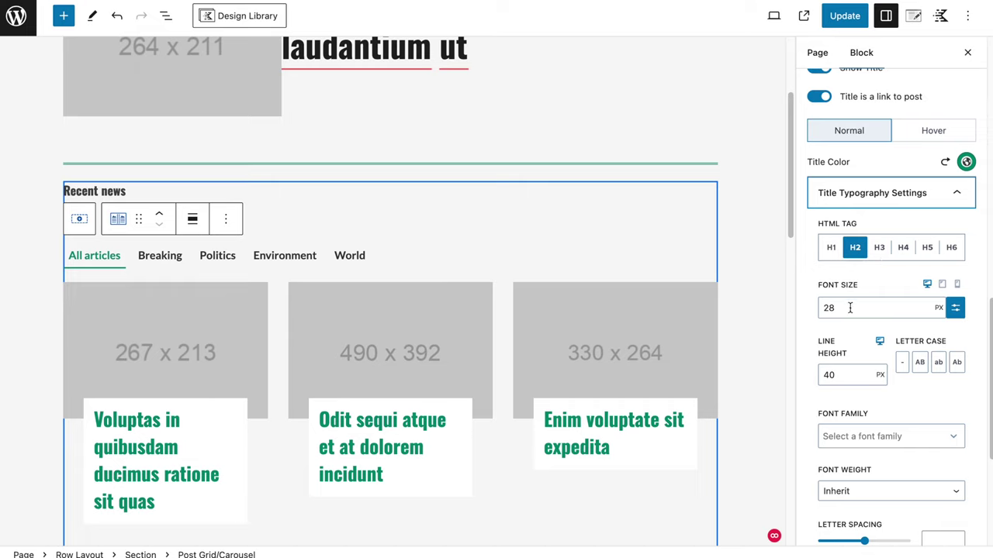
{"action": "left_click", "coordinate": [955, 308]}
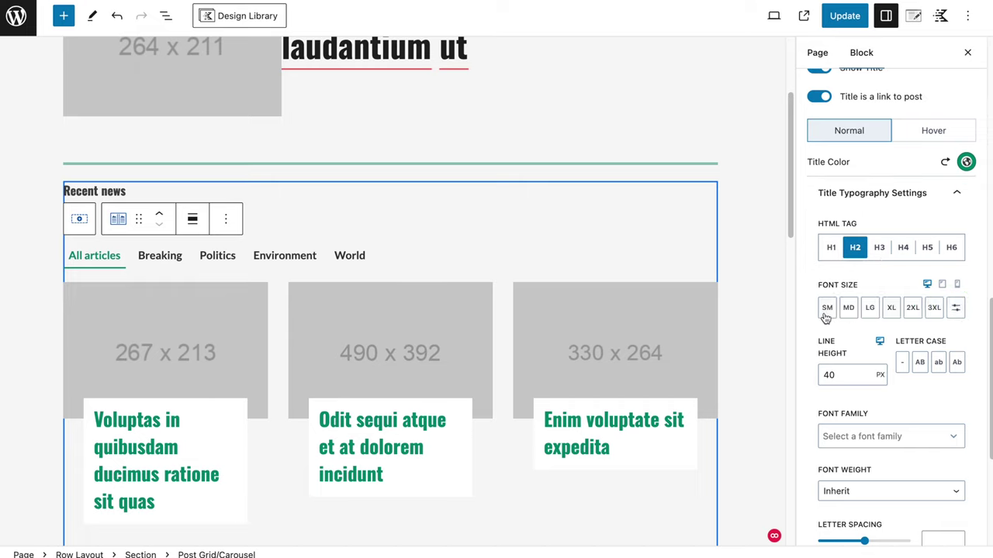
{"action": "left_click", "coordinate": [848, 308]}
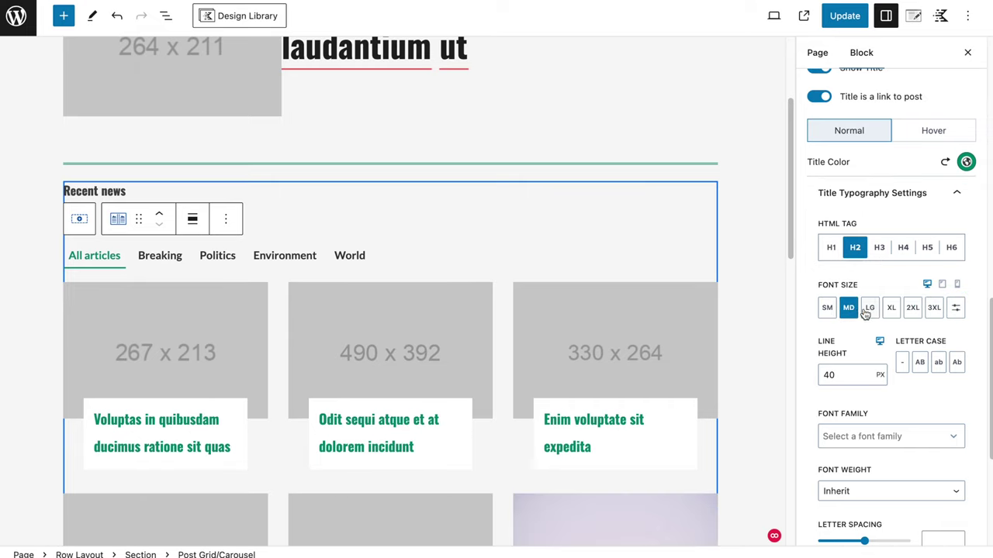
Set the title line height to 30 and letter spacing to 1
{"action": "scroll", "coordinate": [882, 346], "scroll_direction": "down", "scroll_amount": 2}
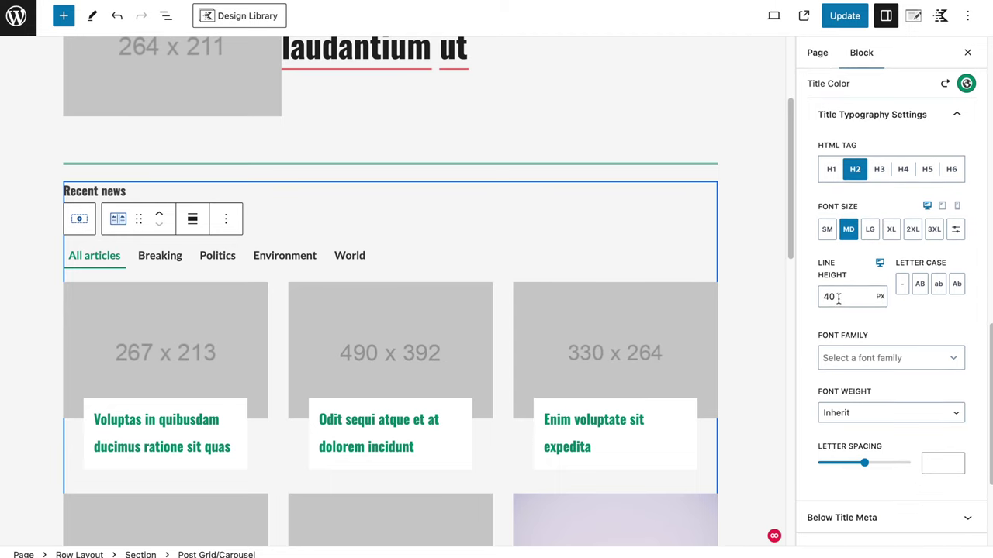
{"action": "left_click", "coordinate": [816, 302]}
{"action": "type", "text": "30"}
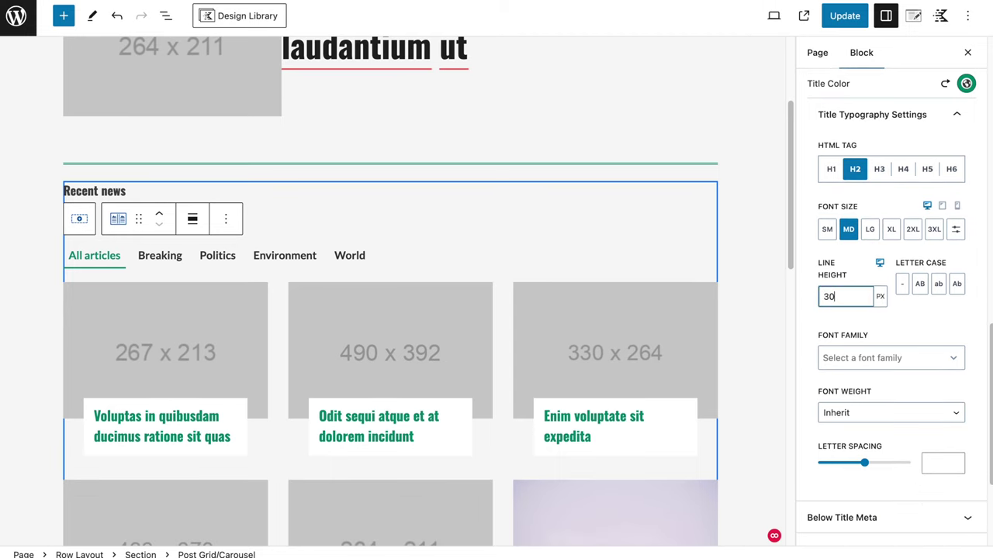
{"action": "left_click", "coordinate": [880, 311]}
{"action": "scroll", "coordinate": [892, 382], "scroll_direction": "down", "scroll_amount": 1}
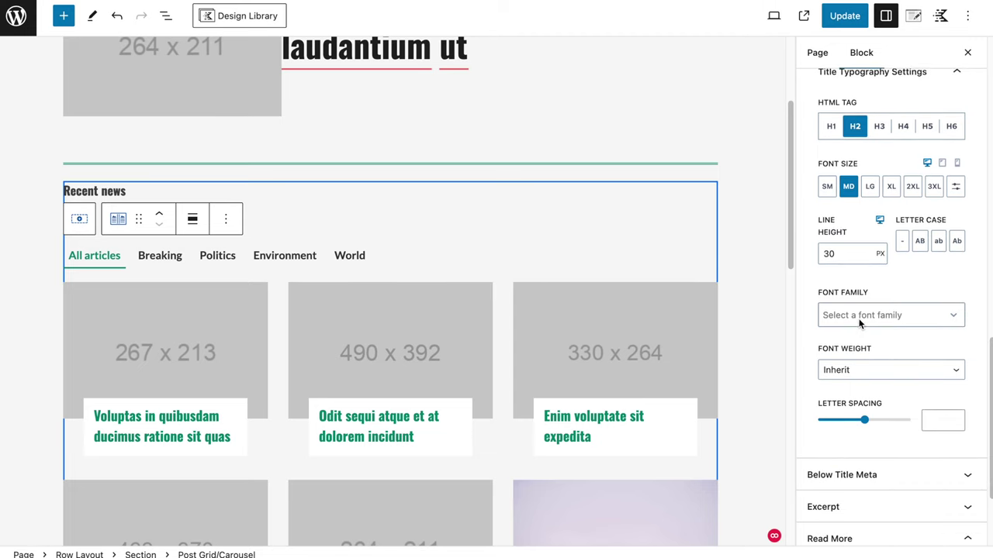
{"action": "scroll", "coordinate": [898, 354], "scroll_direction": "down", "scroll_amount": 4}
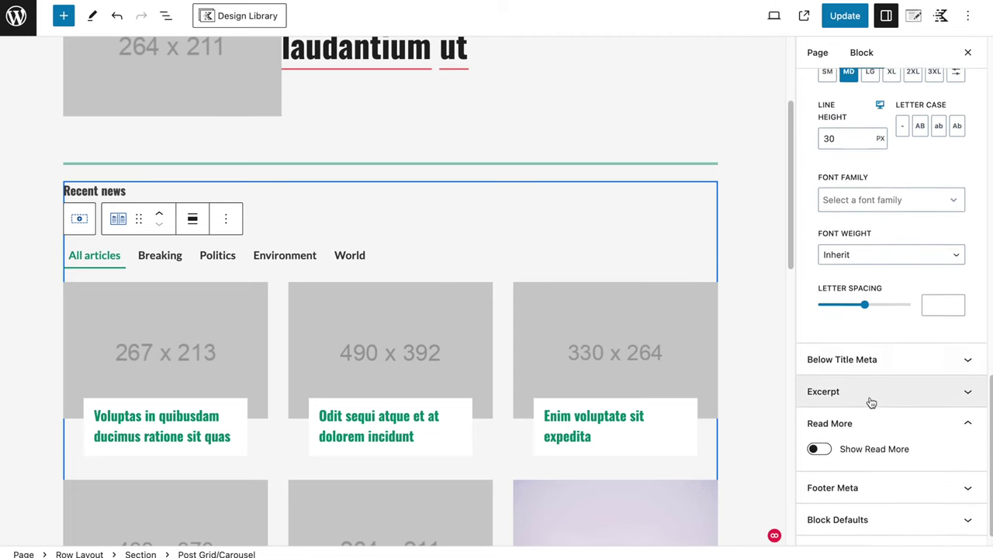
{"action": "scroll", "coordinate": [871, 349], "scroll_direction": "up", "scroll_amount": 1}
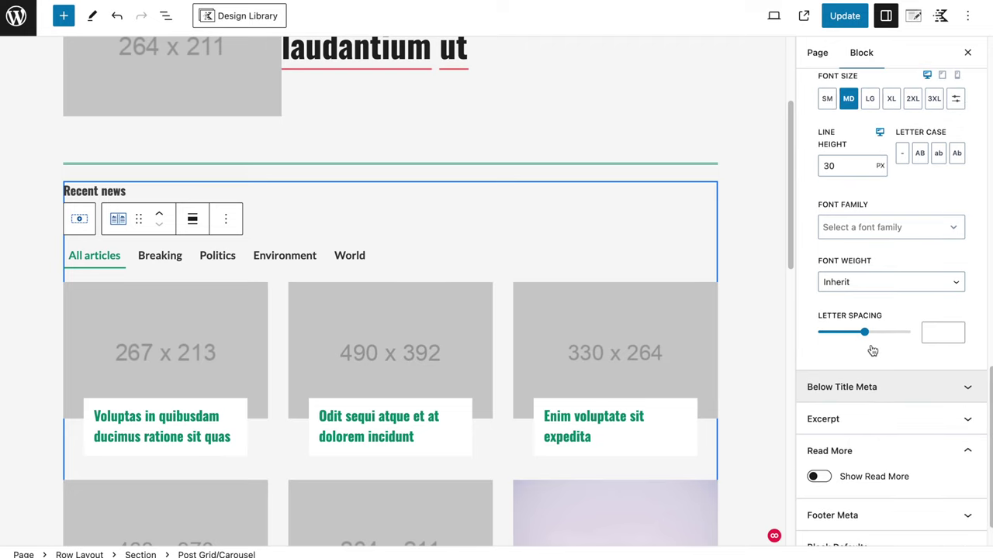
{"action": "scroll", "coordinate": [871, 350], "scroll_direction": "down", "scroll_amount": 1}
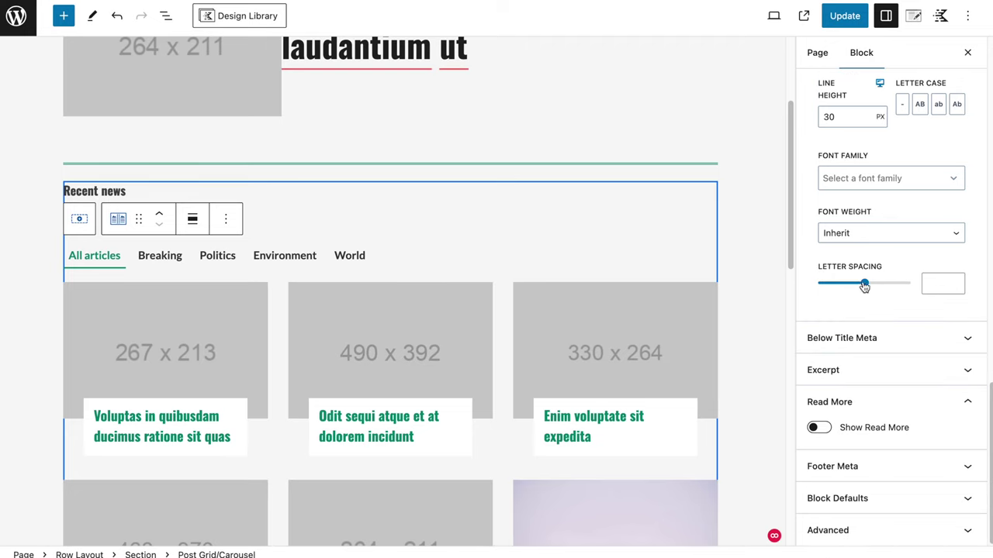
{"action": "left_click_drag", "start_coordinate": [864, 286], "coordinate": [836, 286]}
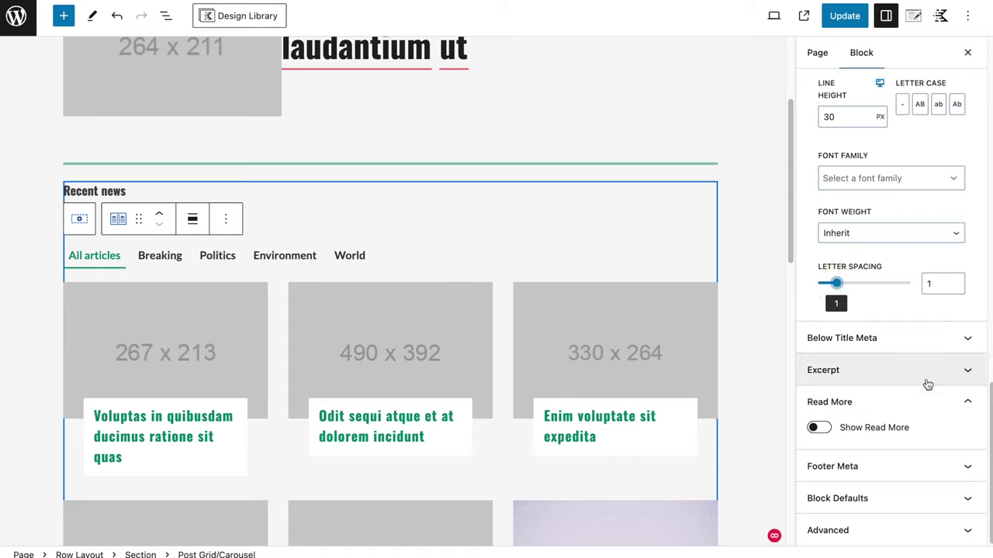
In the post footer meta, turn on dates and pin the footer to the card bottom, testing author icons
{"action": "scroll", "coordinate": [890, 463], "scroll_direction": "up", "scroll_amount": 5}
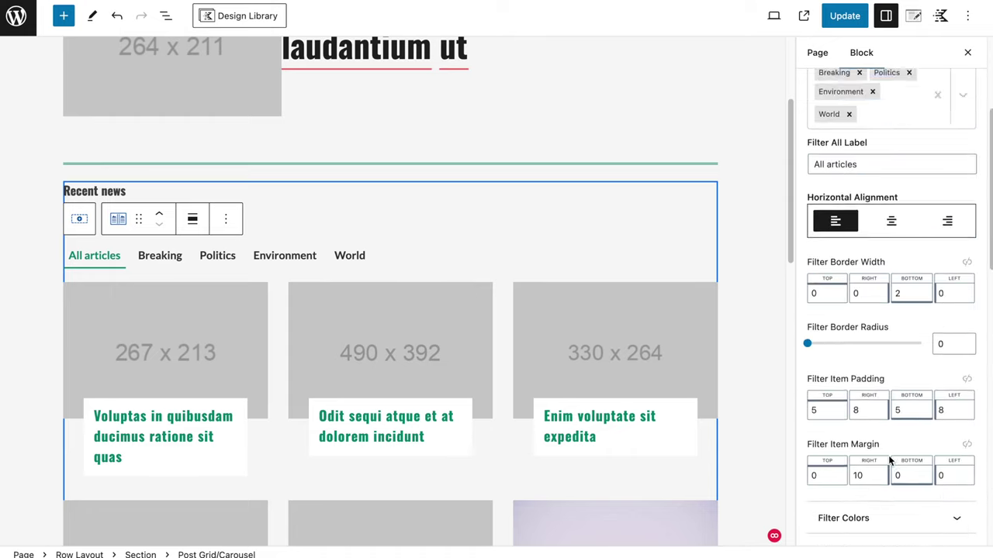
{"action": "scroll", "coordinate": [889, 459], "scroll_direction": "down", "scroll_amount": 5}
{"action": "left_click", "coordinate": [845, 466]}
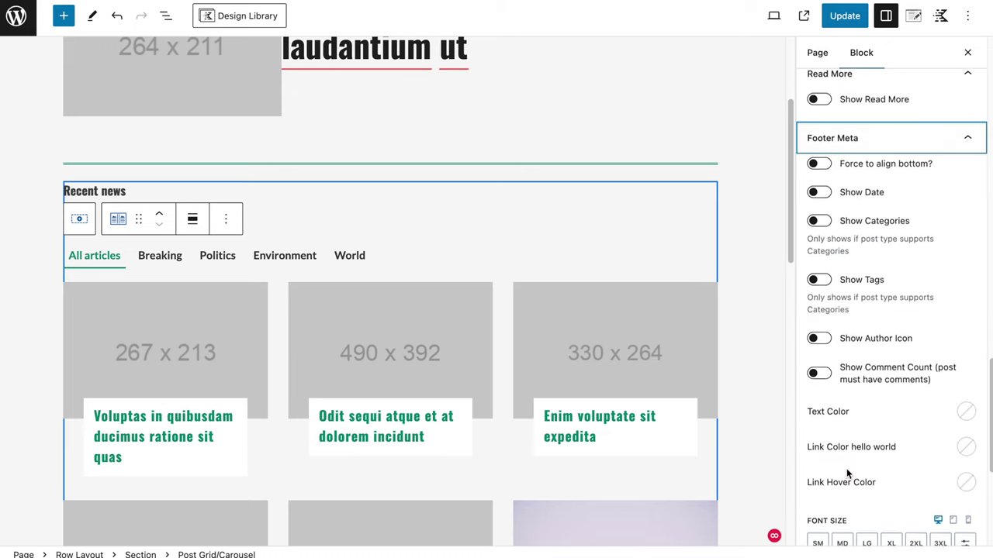
{"action": "left_click", "coordinate": [828, 192]}
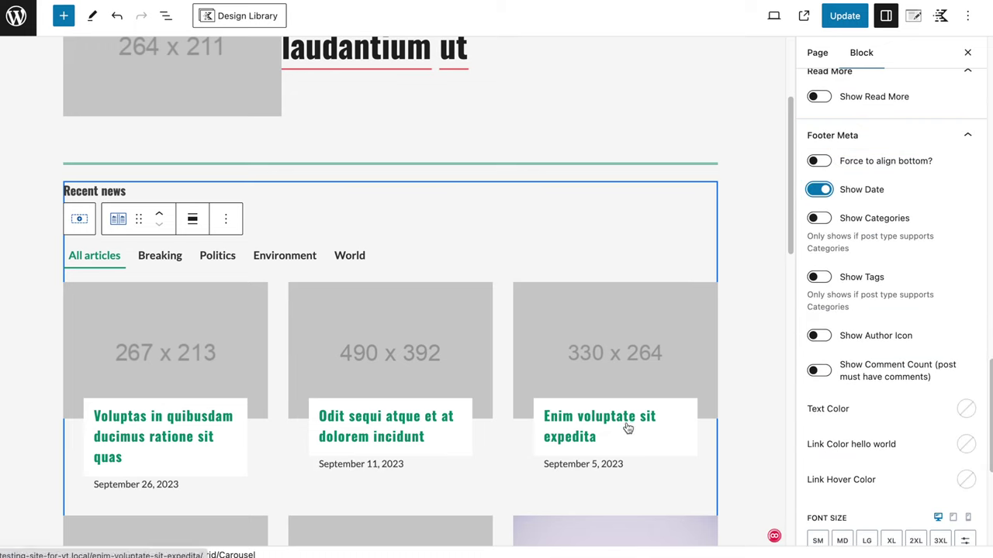
{"action": "left_click", "coordinate": [818, 162]}
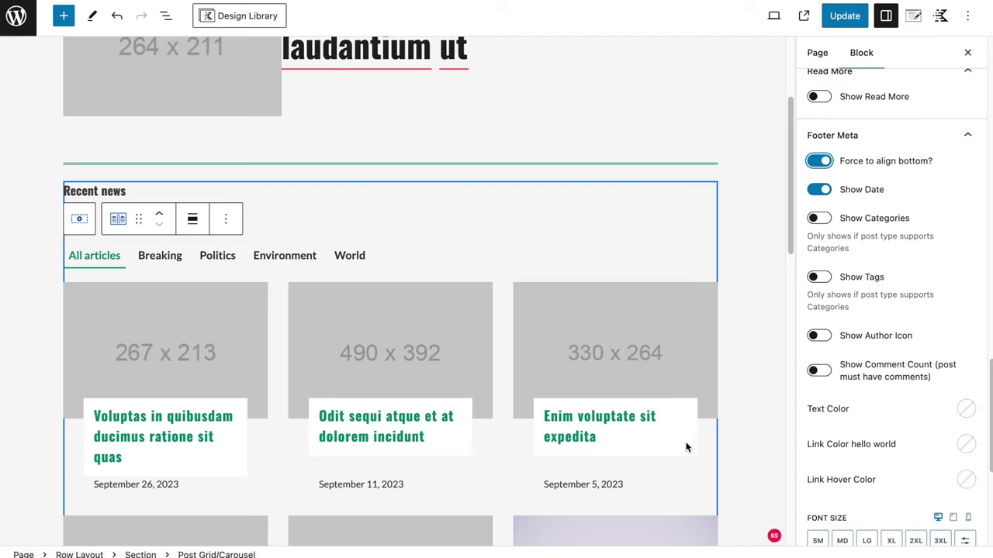
{"action": "scroll", "coordinate": [859, 299], "scroll_direction": "down", "scroll_amount": 4}
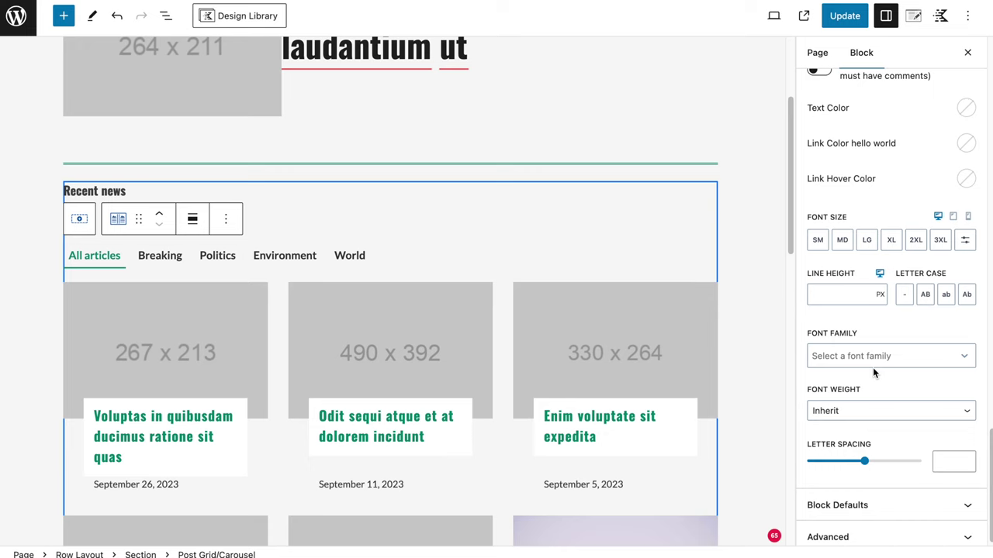
{"action": "scroll", "coordinate": [872, 370], "scroll_direction": "up", "scroll_amount": 3}
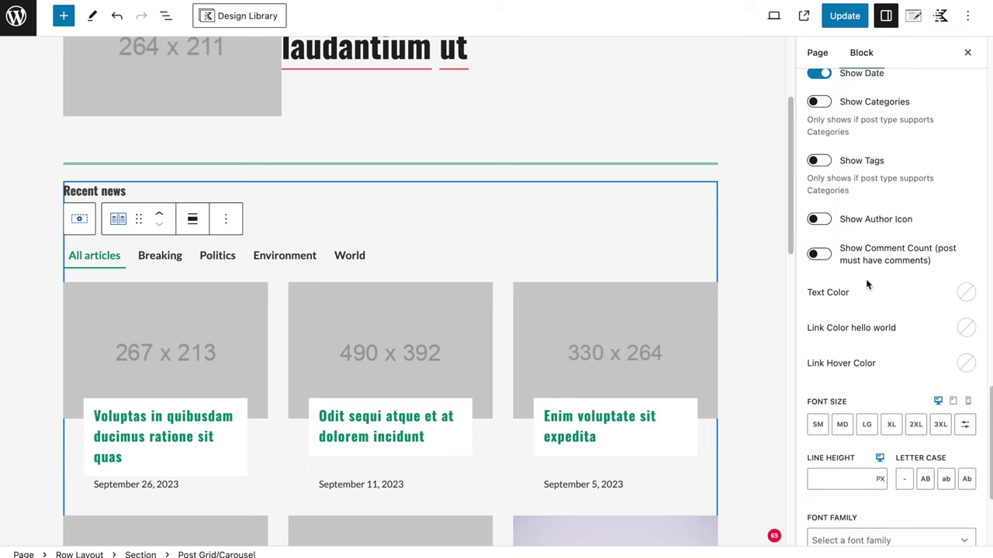
{"action": "scroll", "coordinate": [867, 285], "scroll_direction": "up", "scroll_amount": 1}
{"action": "left_click", "coordinate": [822, 261]}
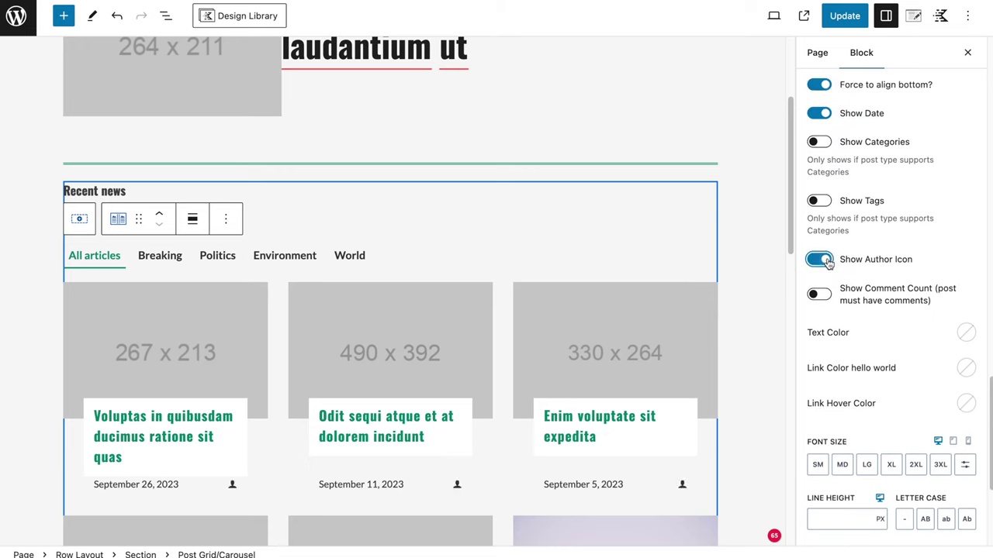
{"action": "left_click", "coordinate": [825, 260]}
Try footer tags and categories, then remove them and hide publication dates, leaving image and title
{"action": "left_click", "coordinate": [818, 201]}
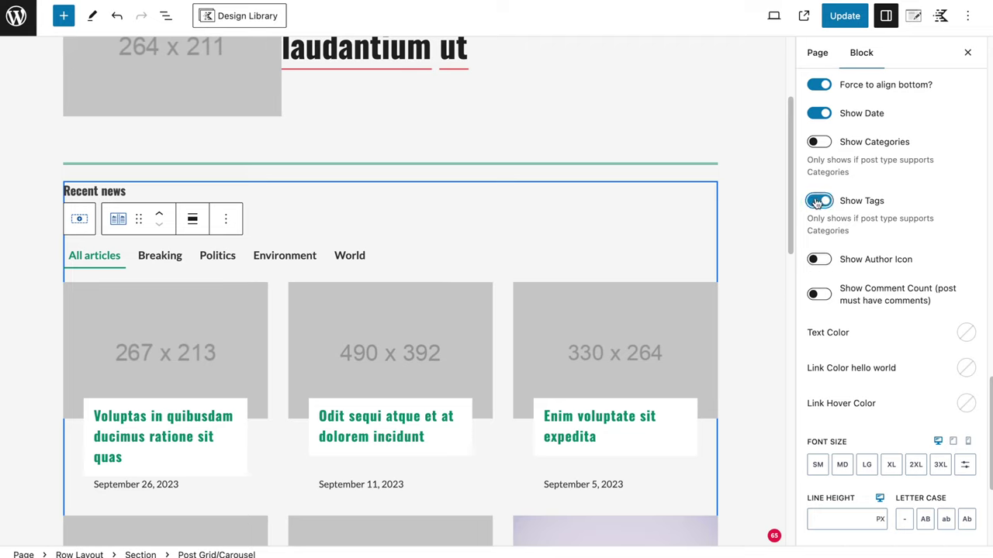
{"action": "left_click", "coordinate": [817, 144]}
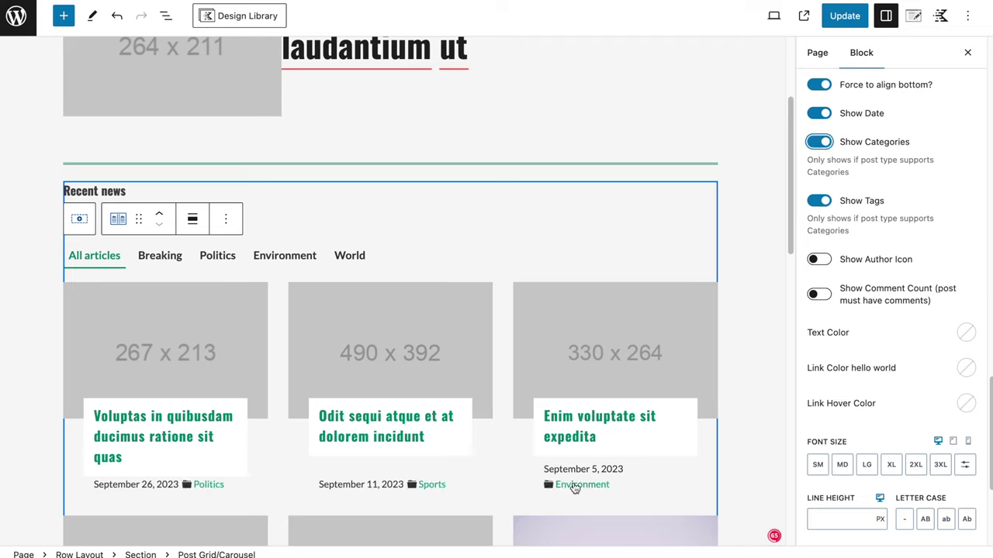
{"action": "left_click", "coordinate": [818, 145]}
{"action": "left_click", "coordinate": [819, 203]}
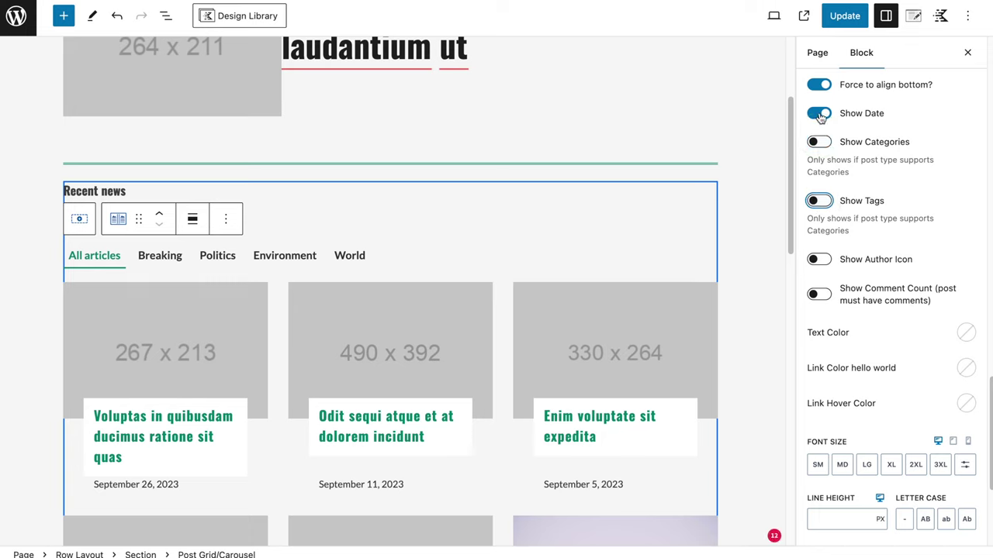
{"action": "scroll", "coordinate": [846, 156], "scroll_direction": "up", "scroll_amount": 2}
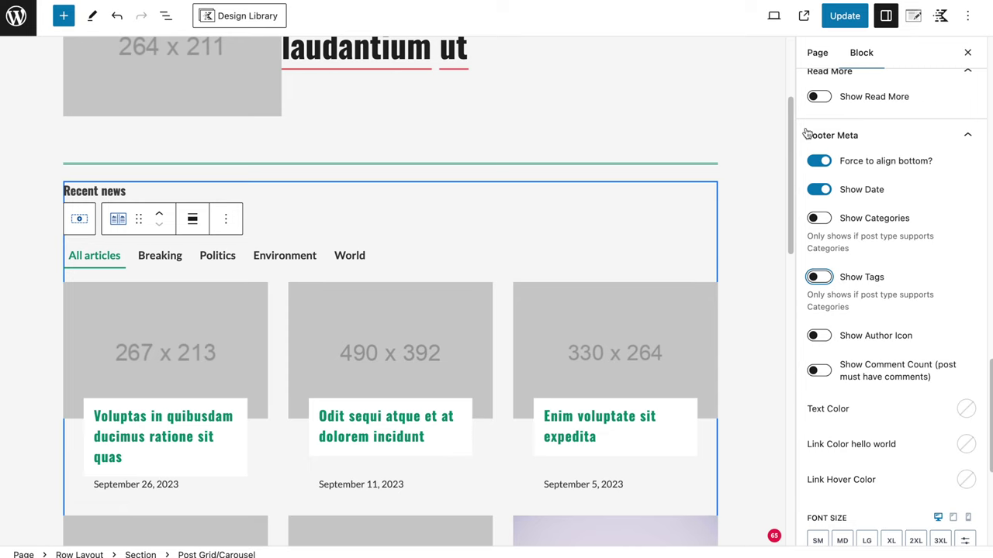
{"action": "left_click", "coordinate": [819, 189]}
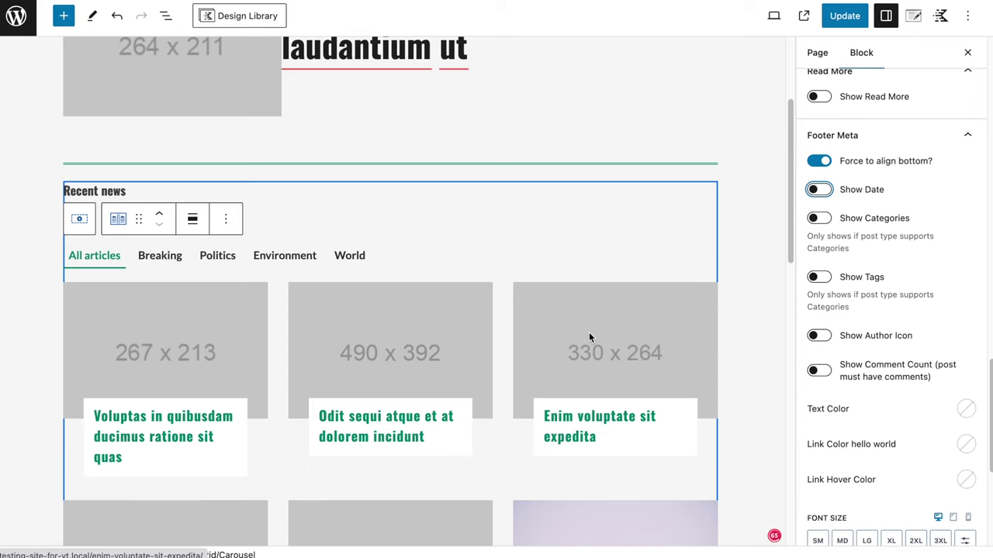
{"action": "scroll", "coordinate": [589, 338], "scroll_direction": "down", "scroll_amount": 3}
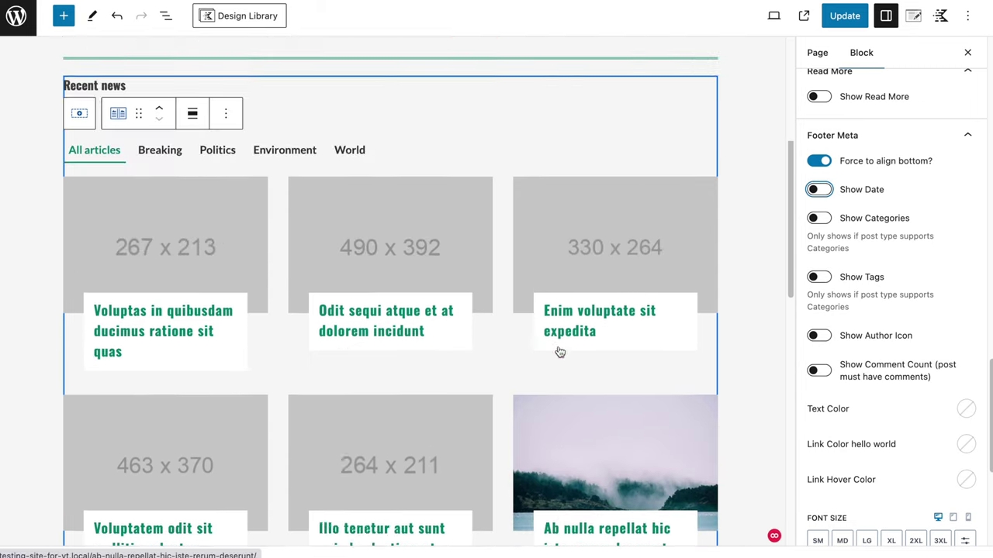
{"action": "scroll", "coordinate": [560, 352], "scroll_direction": "up", "scroll_amount": 3}
{"action": "scroll", "coordinate": [882, 126], "scroll_direction": "up", "scroll_amount": 15}
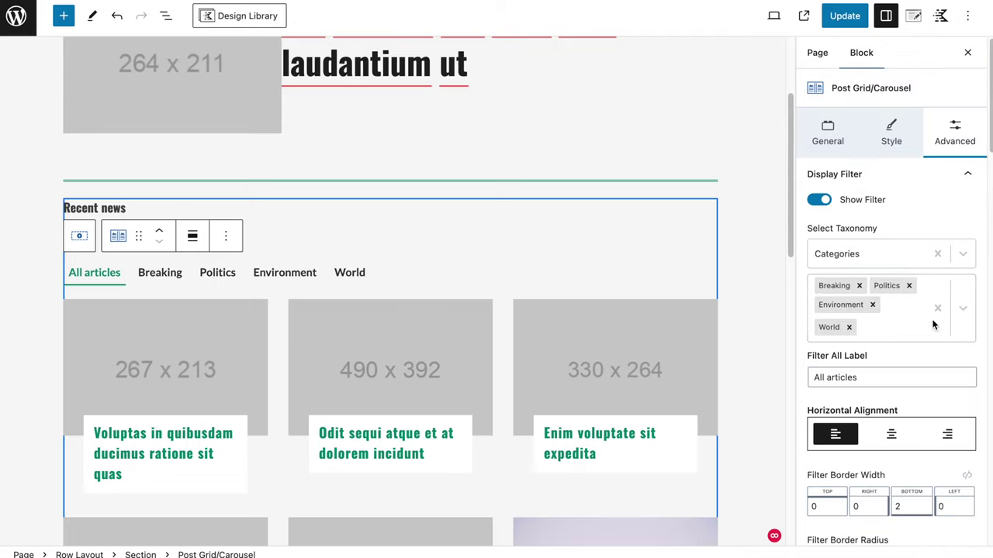
Filter the grid query by the Breaking, Environment and Politics categories
{"action": "left_click", "coordinate": [839, 135]}
{"action": "scroll", "coordinate": [903, 283], "scroll_direction": "down", "scroll_amount": 5}
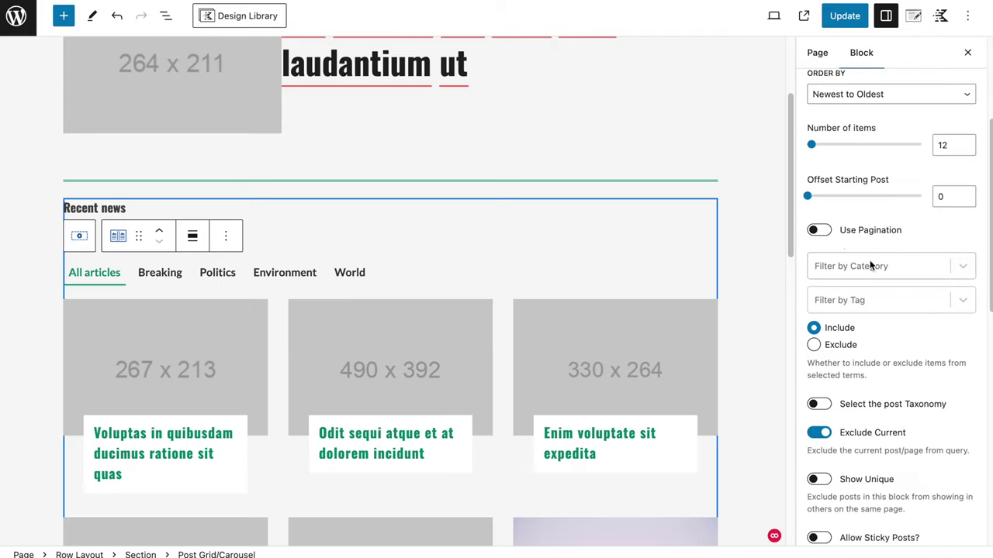
{"action": "left_click", "coordinate": [869, 265]}
{"action": "left_click", "coordinate": [856, 300]}
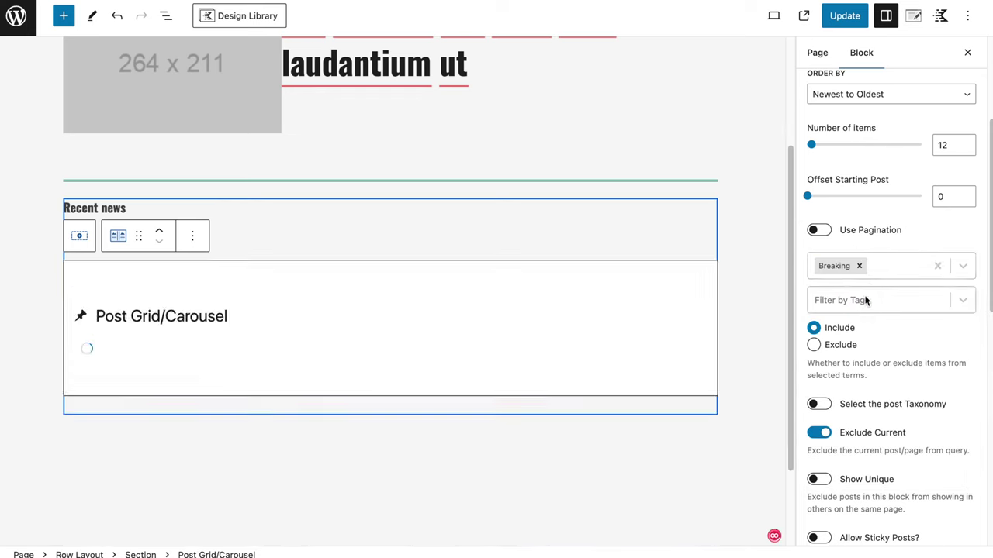
{"action": "scroll", "coordinate": [871, 397], "scroll_direction": "down", "scroll_amount": 1}
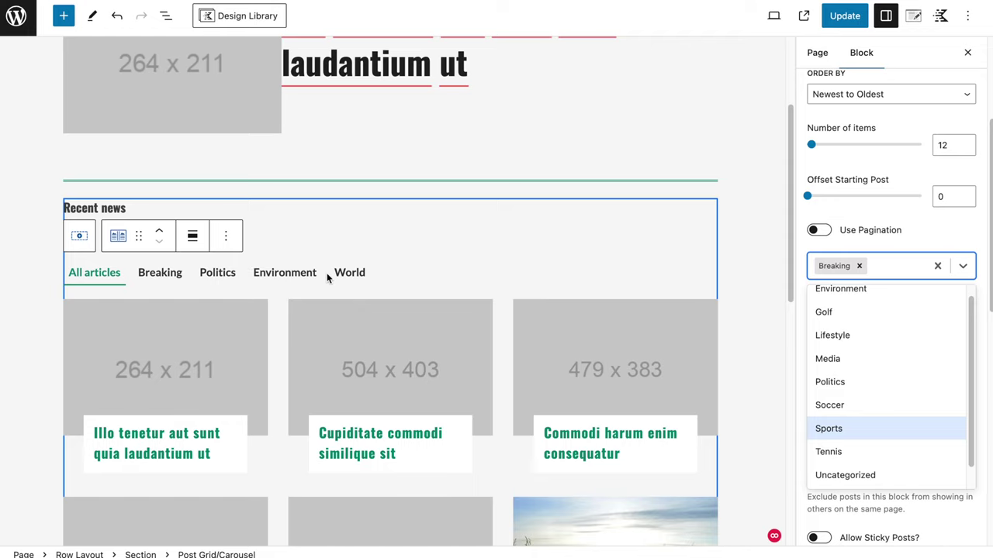
{"action": "scroll", "coordinate": [889, 353], "scroll_direction": "up", "scroll_amount": 1}
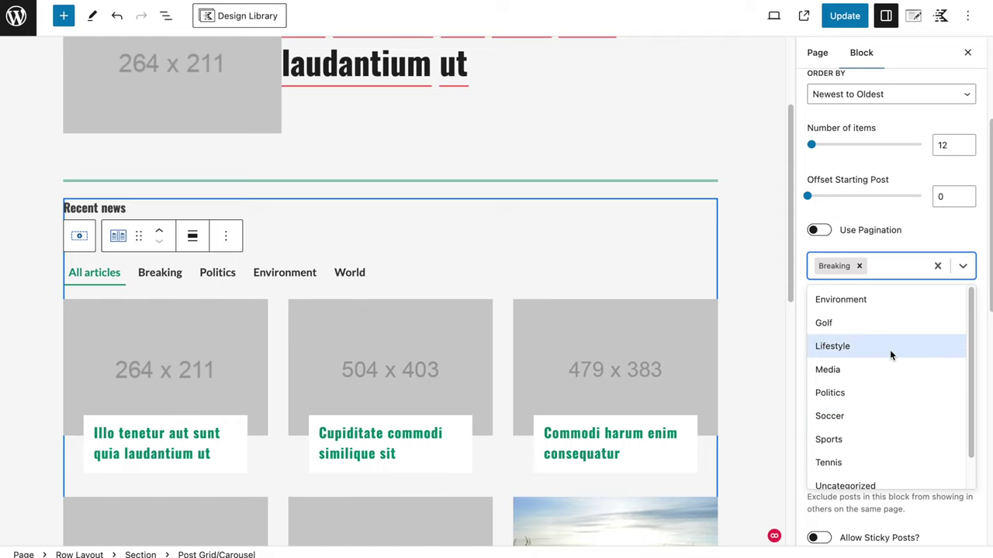
{"action": "left_click", "coordinate": [868, 306]}
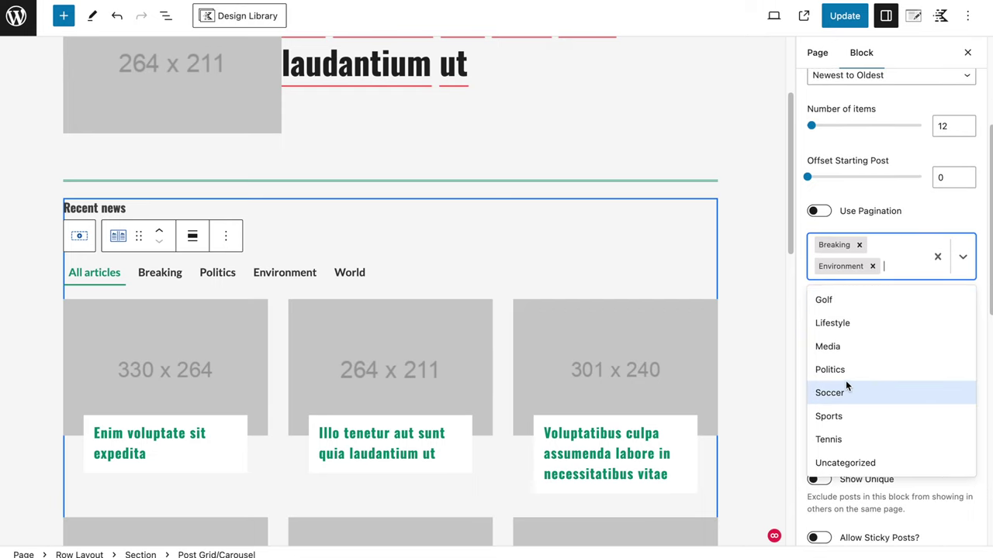
{"action": "left_click", "coordinate": [845, 377]}
Search the category list for 'w' to add World, find nothing, and clear the search
{"action": "left_click", "coordinate": [888, 280]}
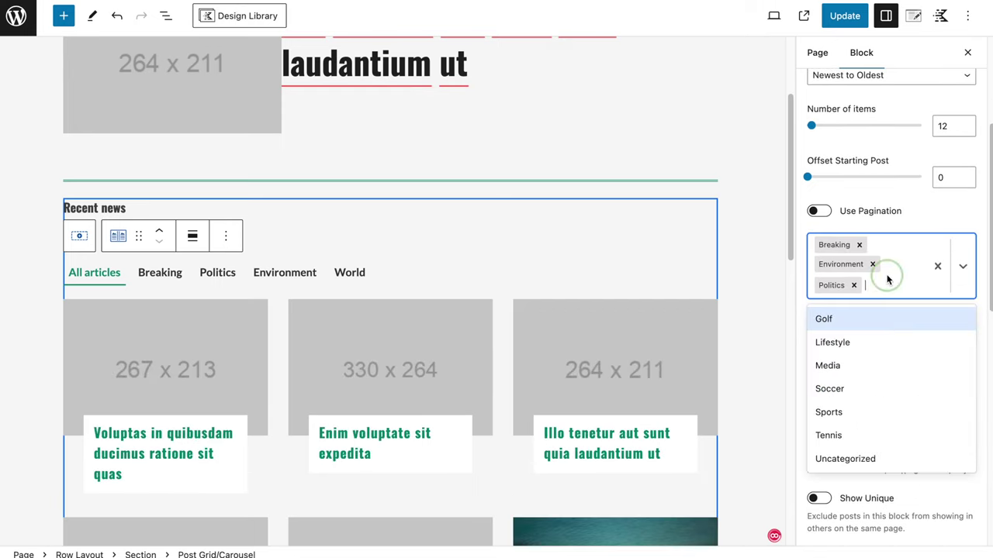
{"action": "scroll", "coordinate": [886, 438], "scroll_direction": "down", "scroll_amount": 2}
{"action": "scroll", "coordinate": [887, 440], "scroll_direction": "up", "scroll_amount": 1}
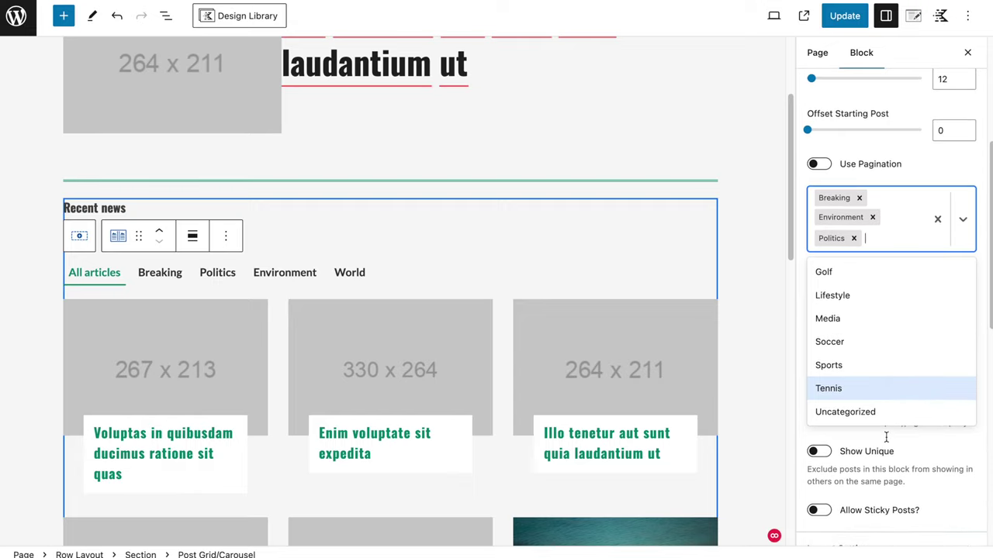
{"action": "scroll", "coordinate": [855, 324], "scroll_direction": "up", "scroll_amount": 1}
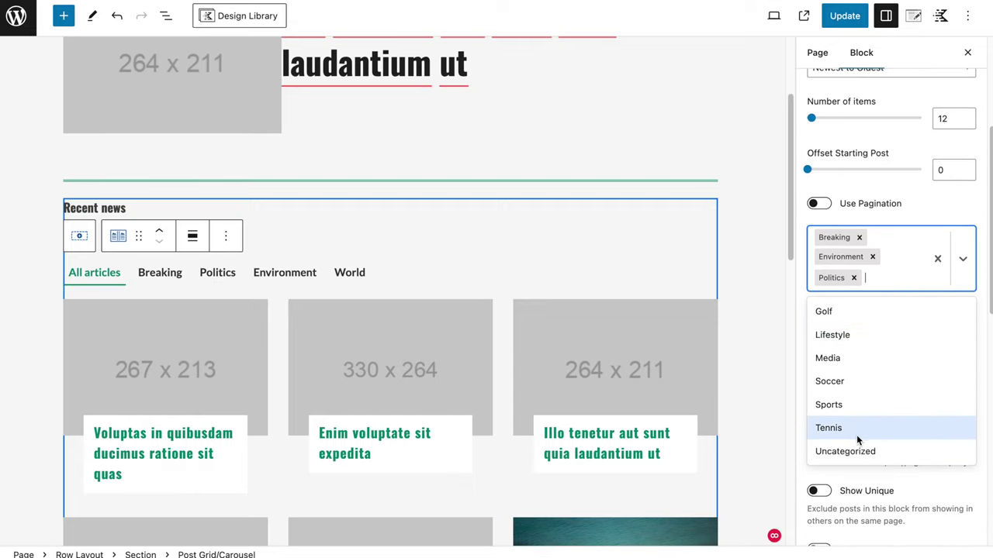
{"action": "type", "text": "w"}
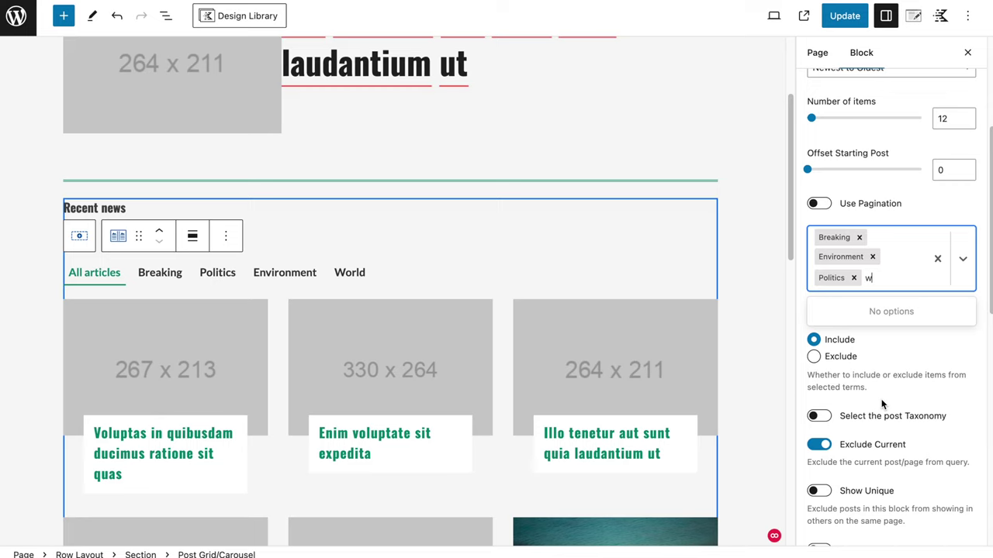
{"action": "key", "text": "BackSpace"}
{"action": "scroll", "coordinate": [861, 353], "scroll_direction": "down", "scroll_amount": 1}
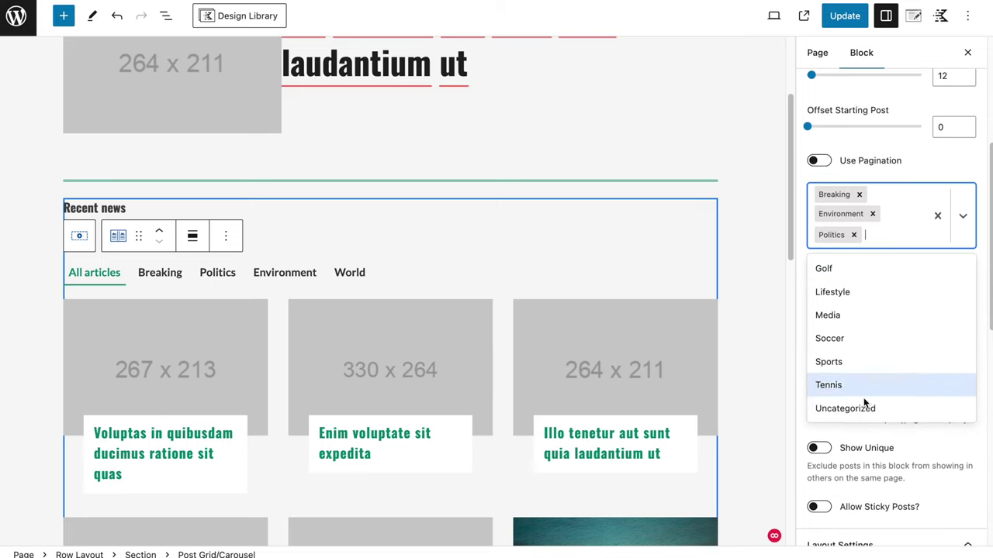
Save the homepage and cycle through the Breaking, Politics, Environment and World tabs on the live site
{"action": "left_click", "coordinate": [784, 299]}
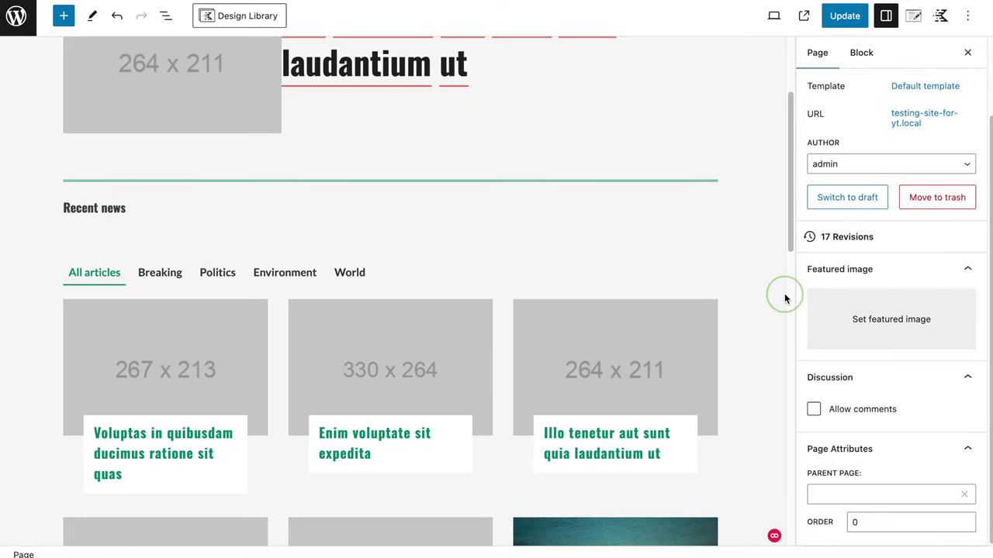
{"action": "scroll", "coordinate": [880, 279], "scroll_direction": "up", "scroll_amount": 1}
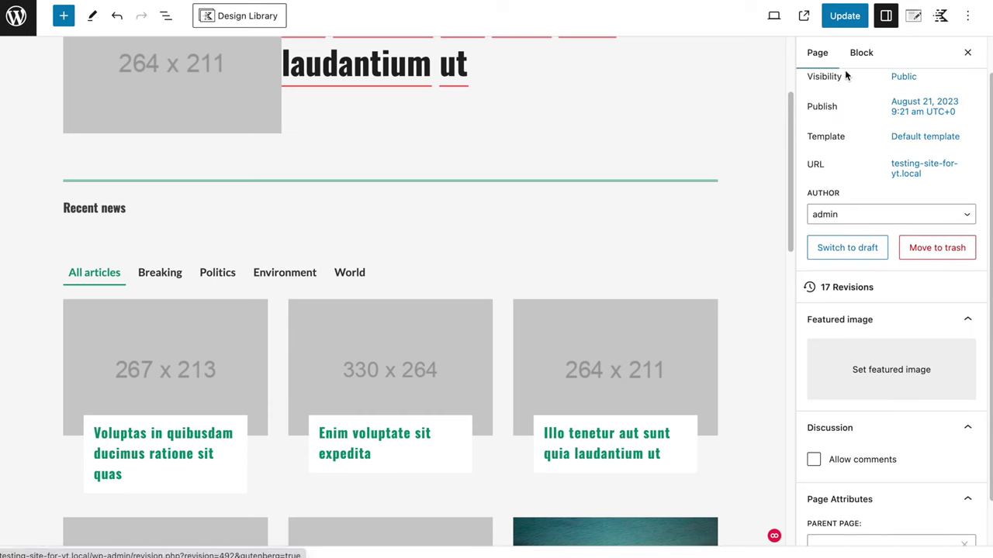
{"action": "left_click", "coordinate": [844, 15]}
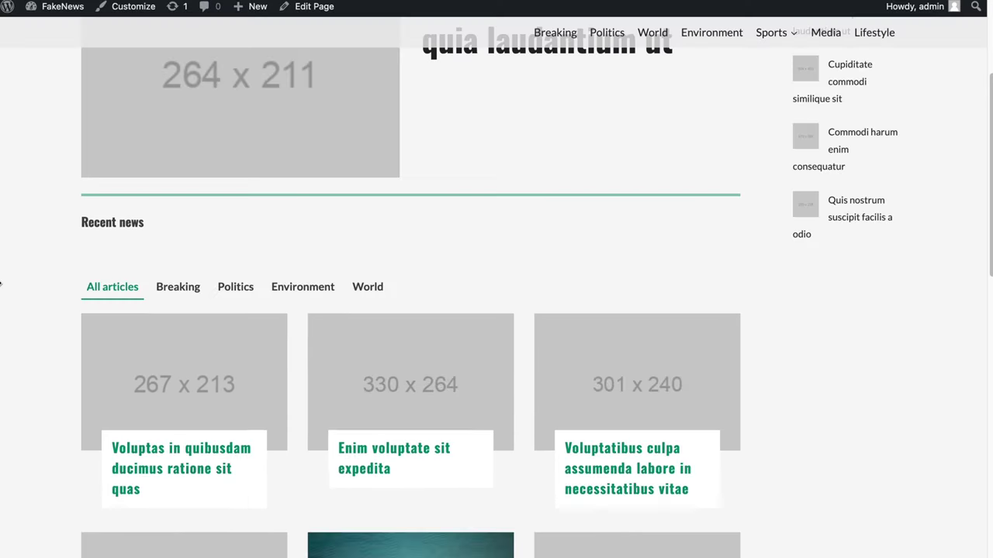
{"action": "left_click_drag", "start_coordinate": [143, 228], "coordinate": [69, 227]}
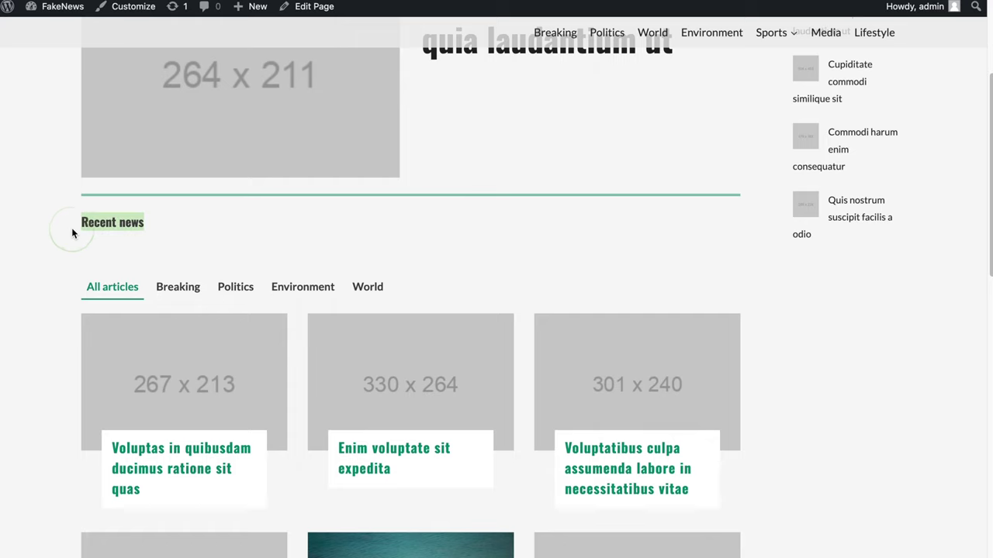
{"action": "left_click", "coordinate": [171, 288]}
{"action": "left_click", "coordinate": [249, 288]}
{"action": "left_click", "coordinate": [284, 287]}
{"action": "left_click", "coordinate": [353, 287]}
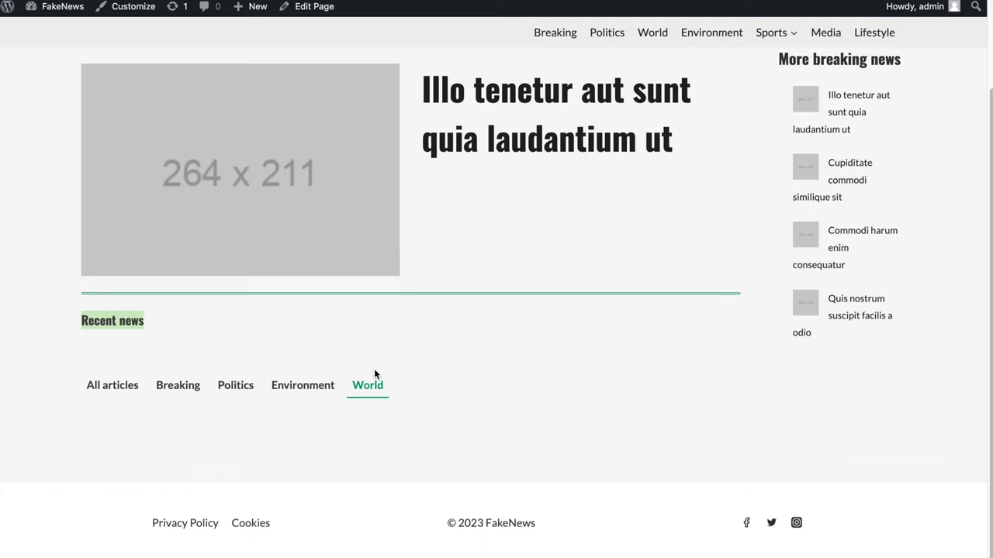
{"action": "left_click", "coordinate": [310, 396]}
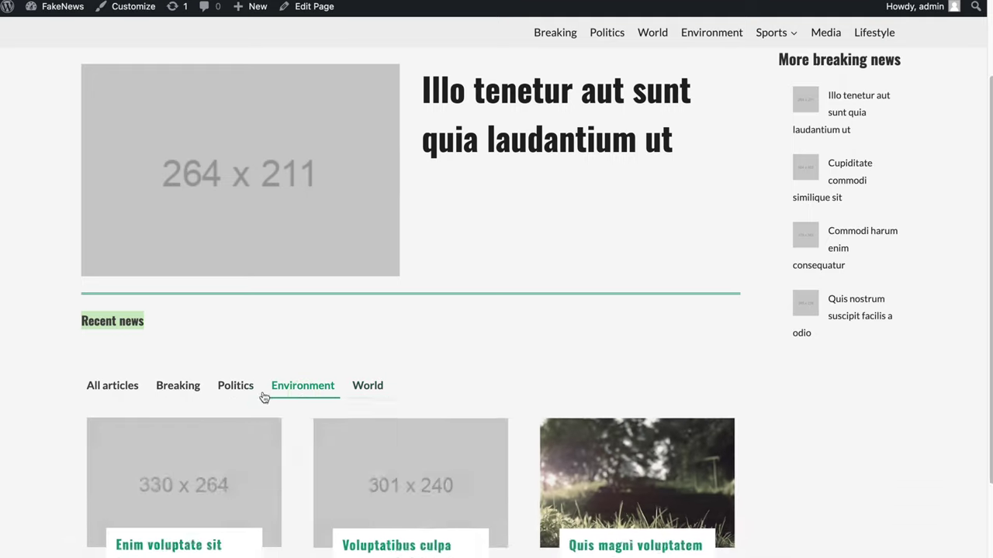
{"action": "left_click", "coordinate": [234, 388]}
{"action": "left_click", "coordinate": [182, 389]}
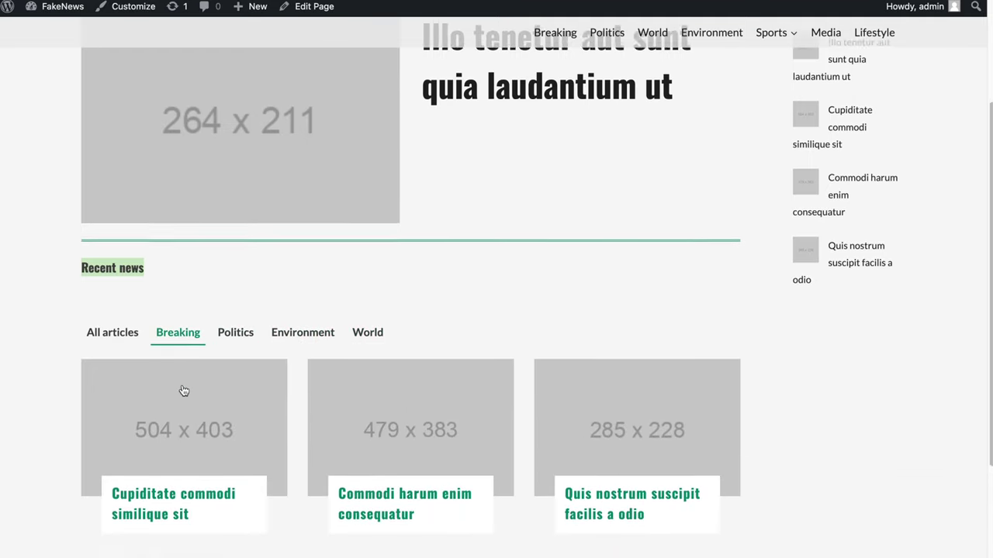
Visit the World and Breaking category pages from the menu, then return to the homepage
{"action": "scroll", "coordinate": [330, 357], "scroll_direction": "up", "scroll_amount": 3}
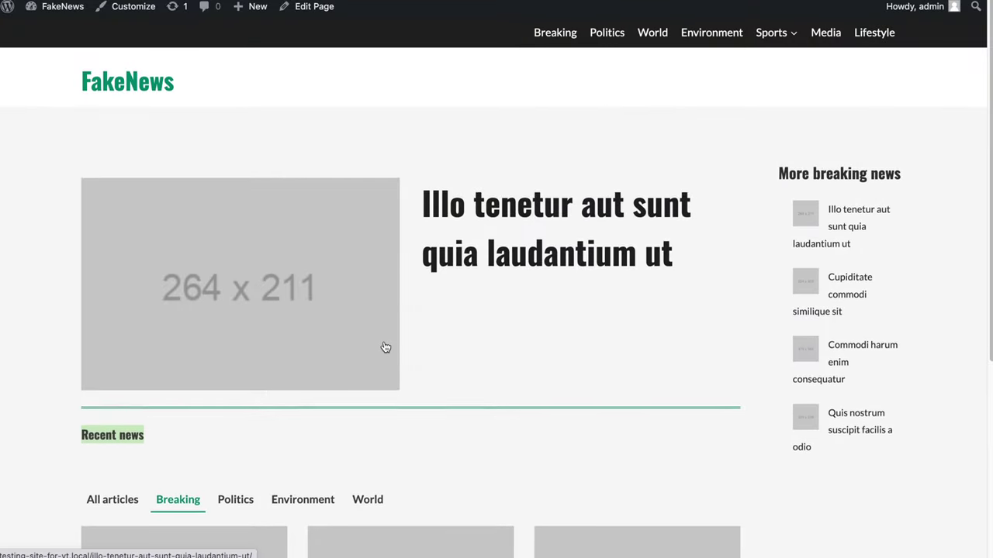
{"action": "left_click", "coordinate": [652, 43]}
{"action": "scroll", "coordinate": [587, 233], "scroll_direction": "down", "scroll_amount": 7}
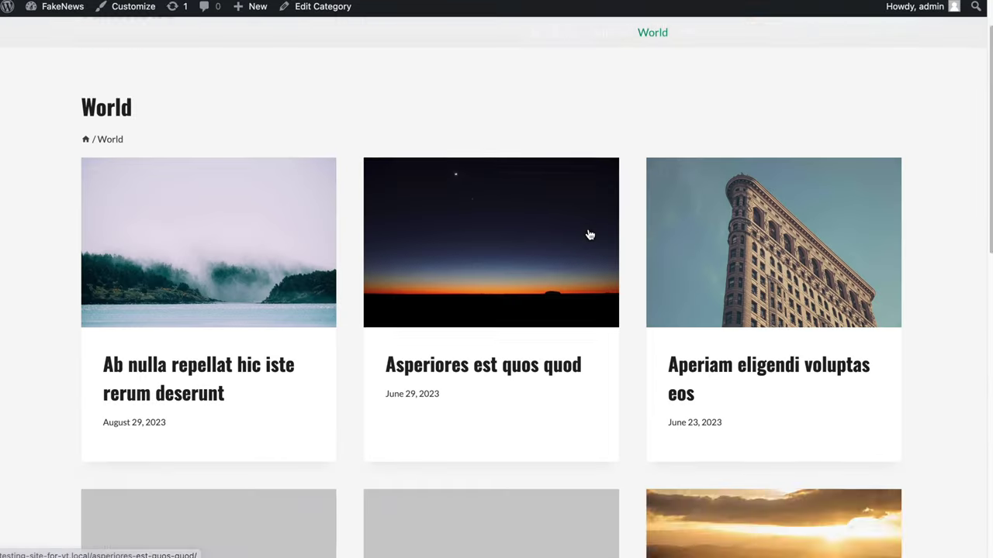
{"action": "scroll", "coordinate": [588, 227], "scroll_direction": "up", "scroll_amount": 7}
{"action": "left_click", "coordinate": [554, 35]}
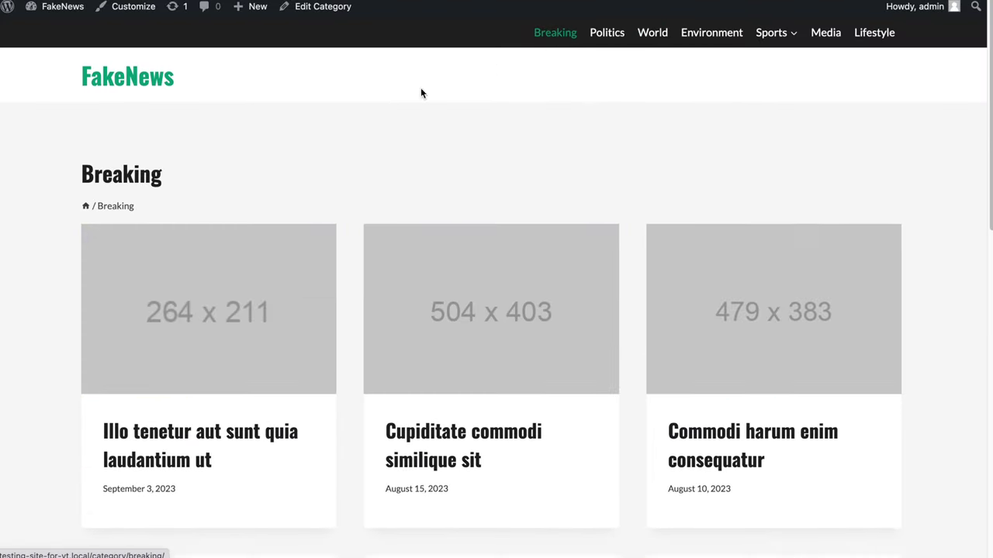
{"action": "left_click", "coordinate": [170, 98]}
Recheck the Recent news tabs, confirming the World filter still shows no posts
{"action": "scroll", "coordinate": [367, 191], "scroll_direction": "down", "scroll_amount": 3}
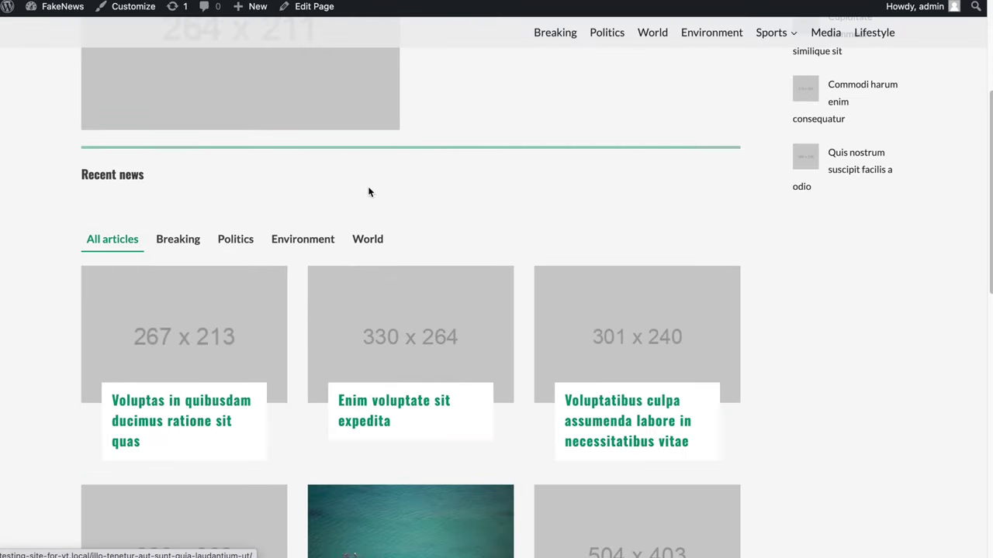
{"action": "left_click", "coordinate": [365, 240]}
{"action": "left_click", "coordinate": [92, 393]}
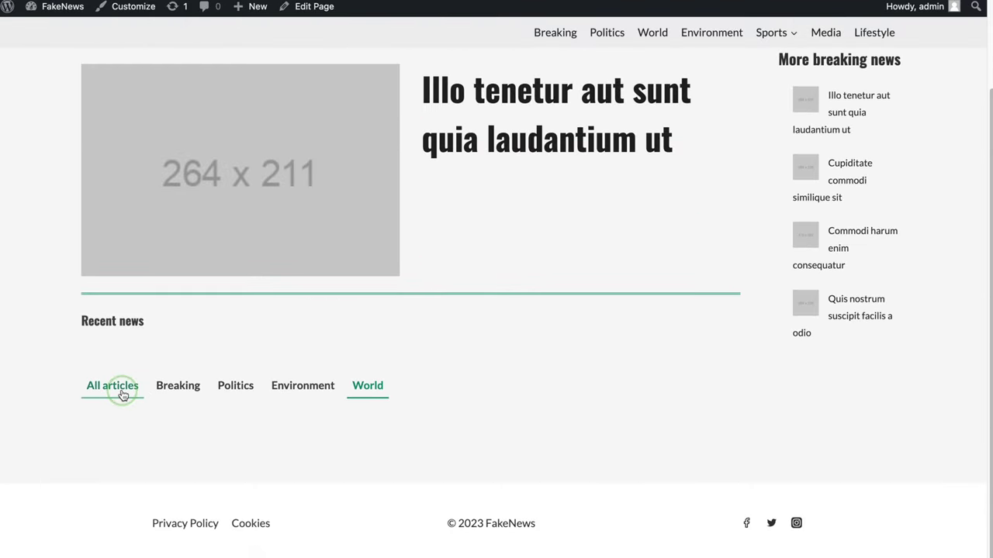
{"action": "left_click", "coordinate": [179, 397]}
{"action": "left_click", "coordinate": [235, 392]}
{"action": "left_click", "coordinate": [301, 385]}
{"action": "scroll", "coordinate": [290, 388], "scroll_direction": "down", "scroll_amount": 5}
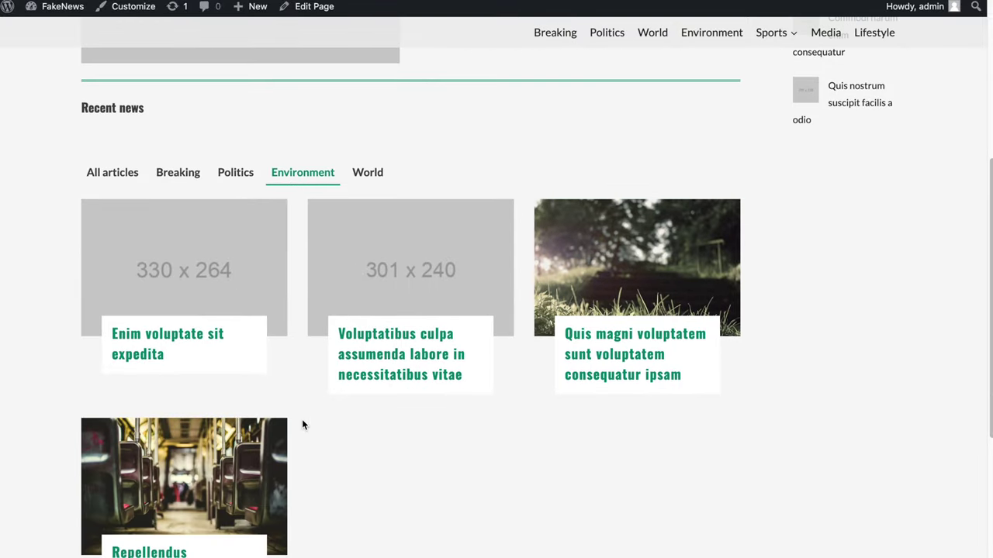
{"action": "left_click", "coordinate": [112, 172]}
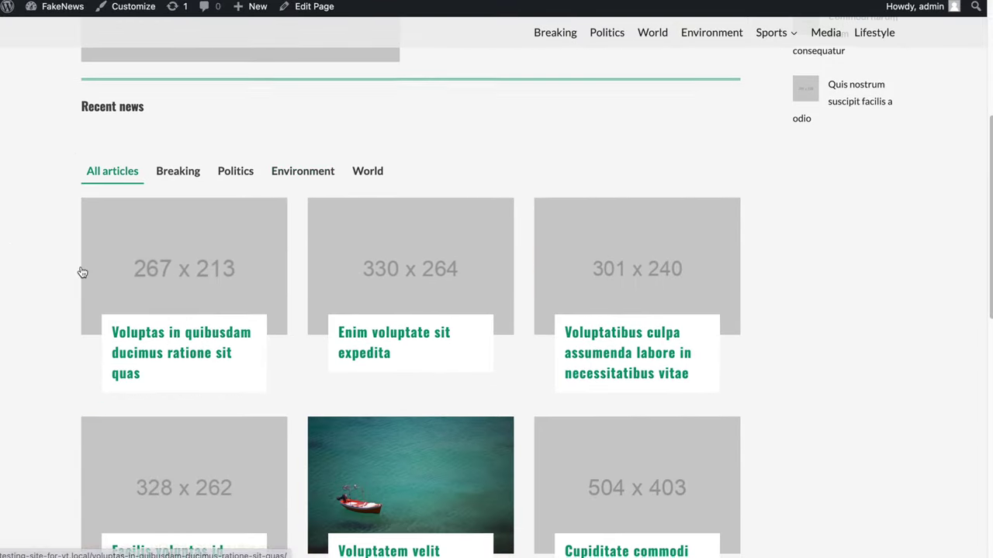
{"action": "scroll", "coordinate": [80, 270], "scroll_direction": "down", "scroll_amount": 10}
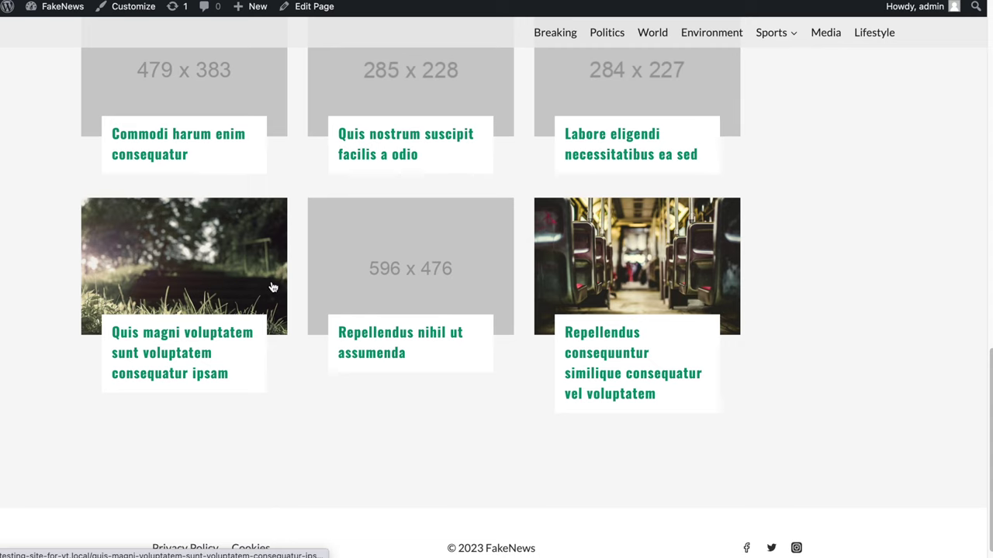
{"action": "scroll", "coordinate": [273, 286], "scroll_direction": "up", "scroll_amount": 4}
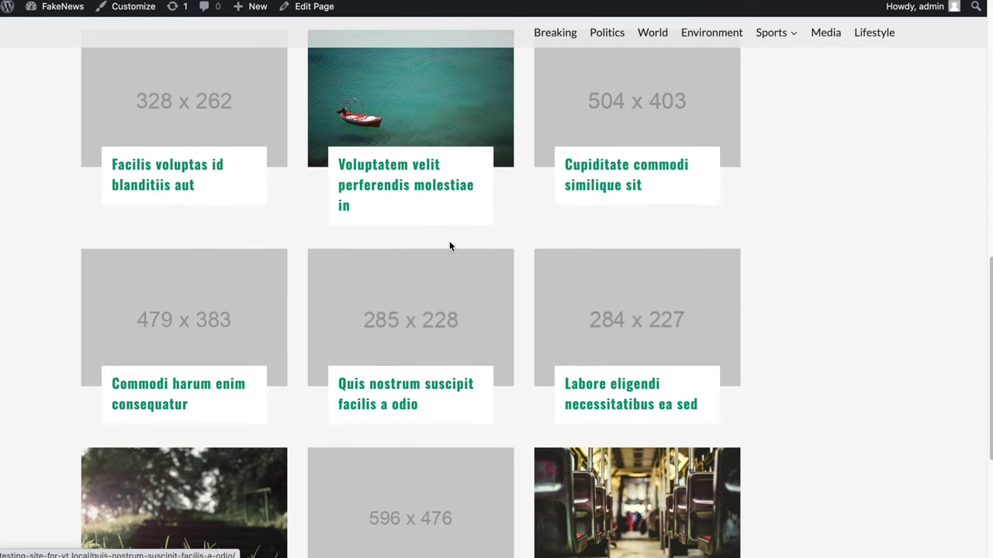
{"action": "scroll", "coordinate": [450, 243], "scroll_direction": "up", "scroll_amount": 9}
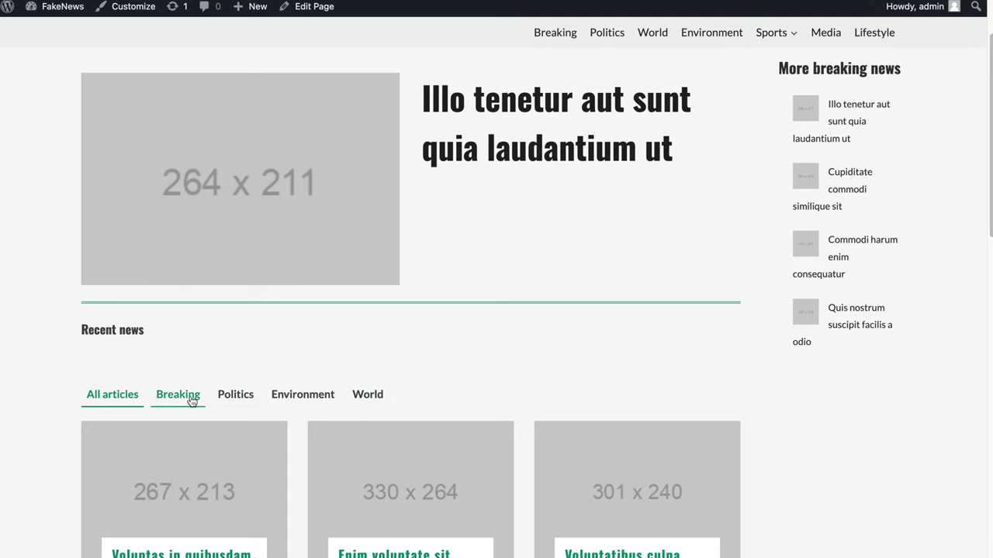
{"action": "scroll", "coordinate": [366, 395], "scroll_direction": "down", "scroll_amount": 2}
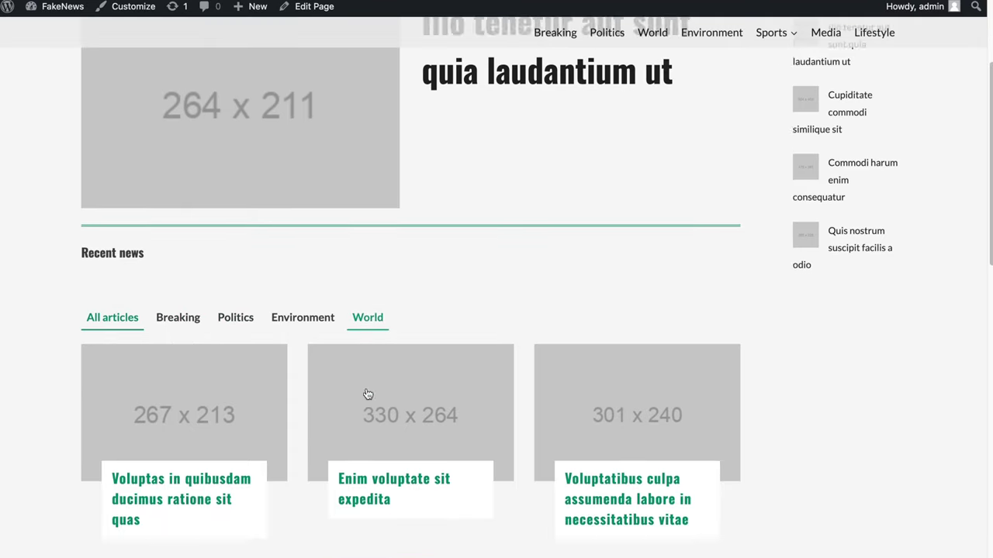
{"action": "left_click", "coordinate": [350, 307]}
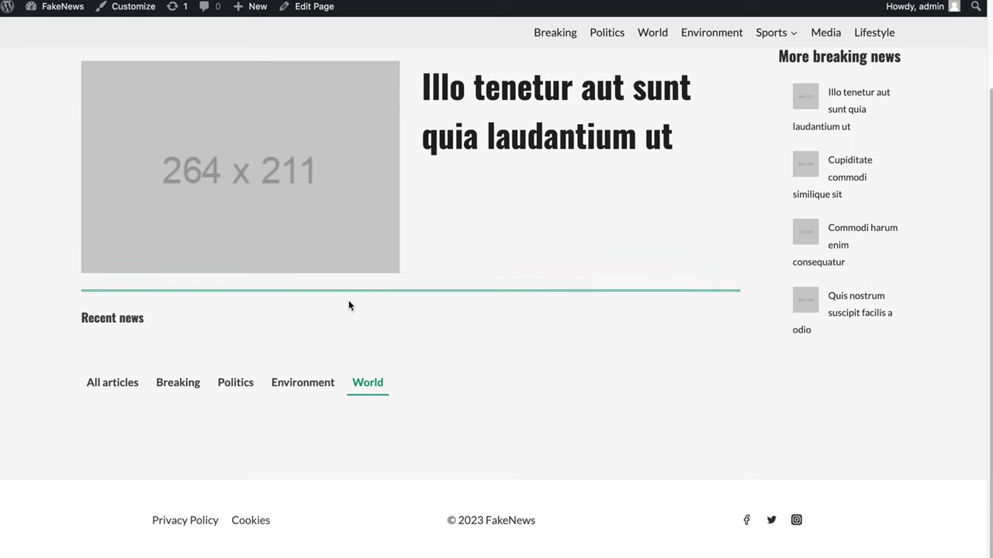
In the block editor, add World to the Post Grid's category filter and update the homepage
{"action": "left_click", "coordinate": [126, 394]}
{"action": "key", "text": "ctrl+Tab"}
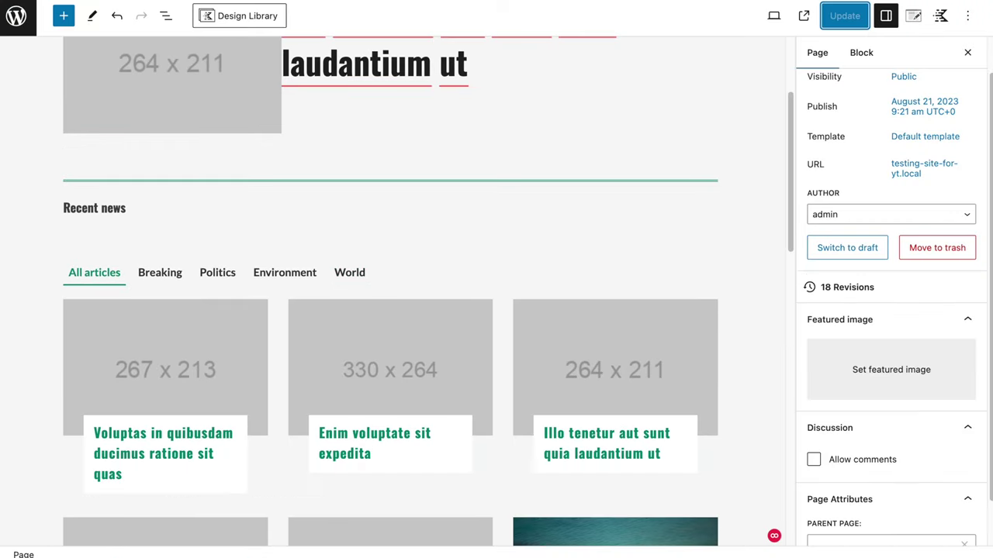
{"action": "left_click", "coordinate": [546, 359]}
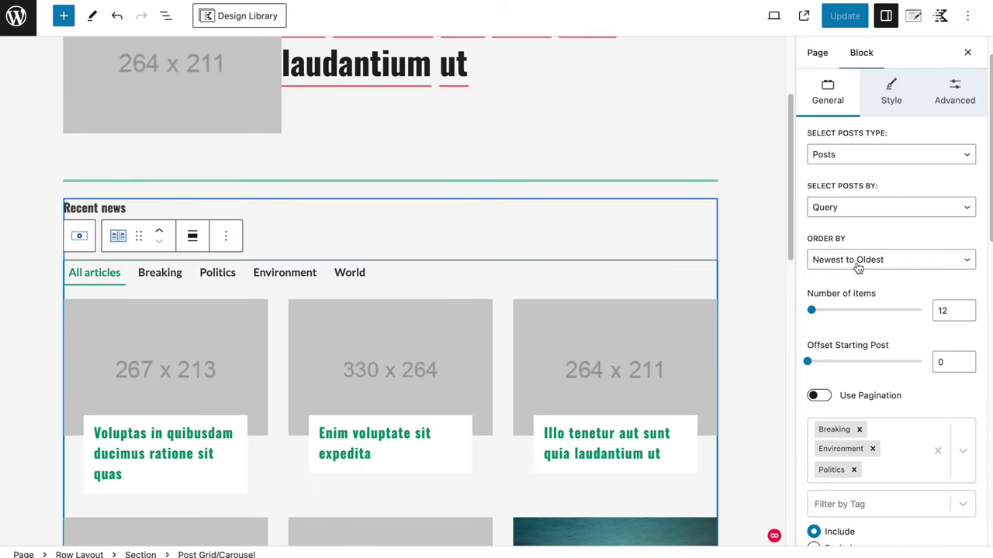
{"action": "scroll", "coordinate": [835, 316], "scroll_direction": "down", "scroll_amount": 1}
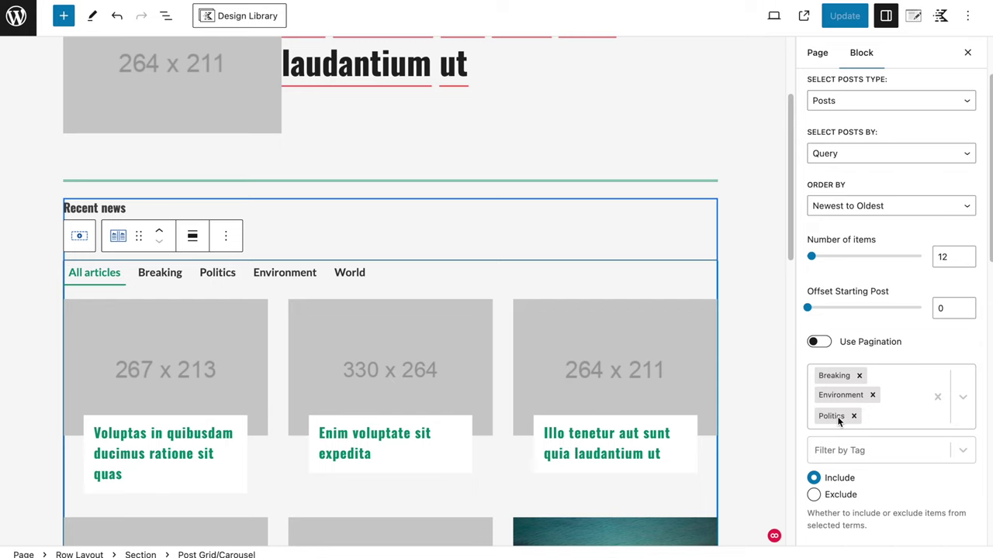
{"action": "left_click", "coordinate": [878, 419]}
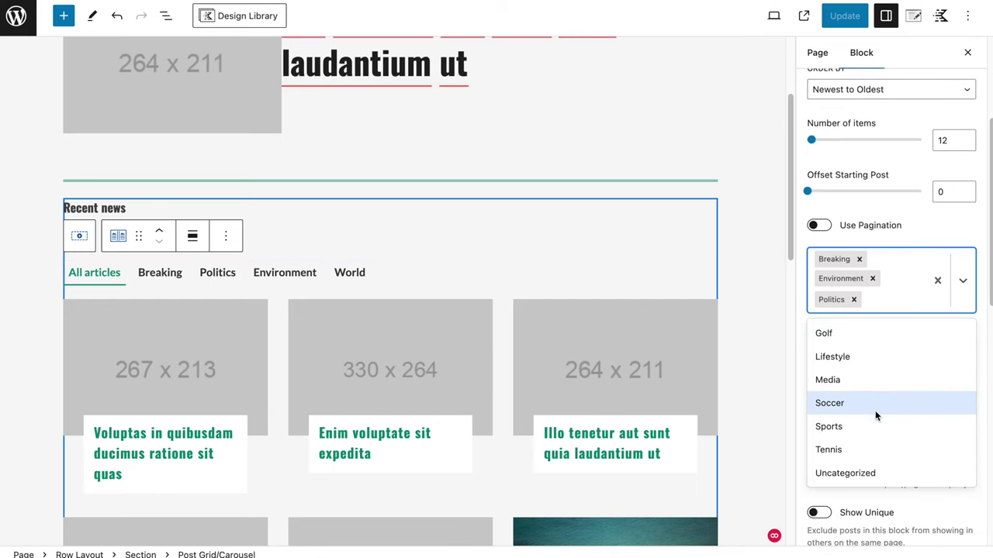
{"action": "left_click", "coordinate": [964, 279]}
{"action": "left_click", "coordinate": [964, 279]}
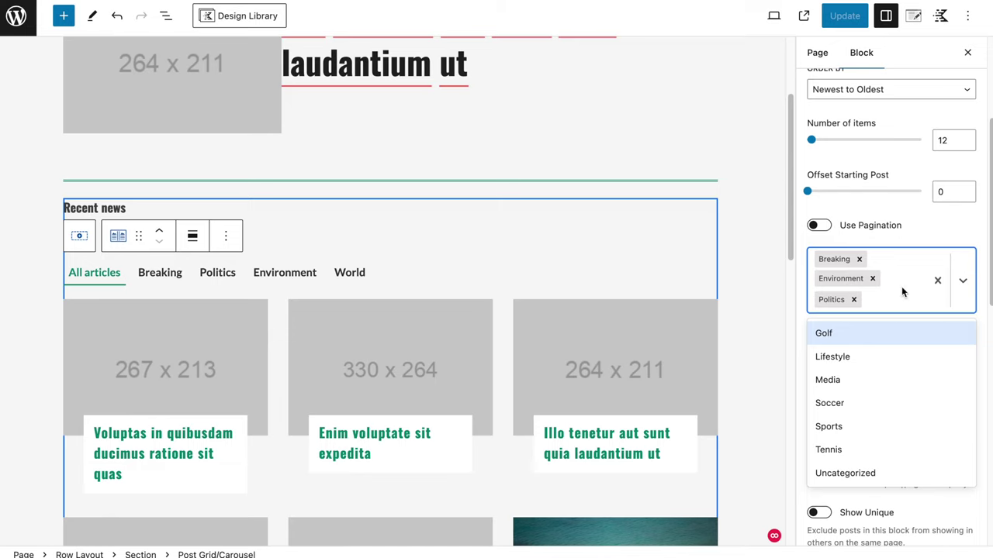
{"action": "type", "text": "world"}
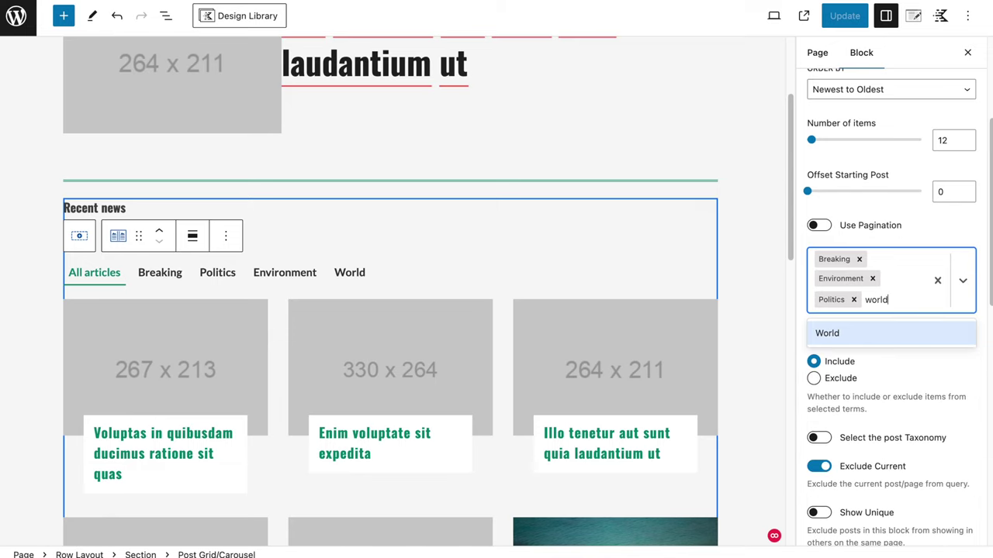
{"action": "left_click", "coordinate": [837, 334]}
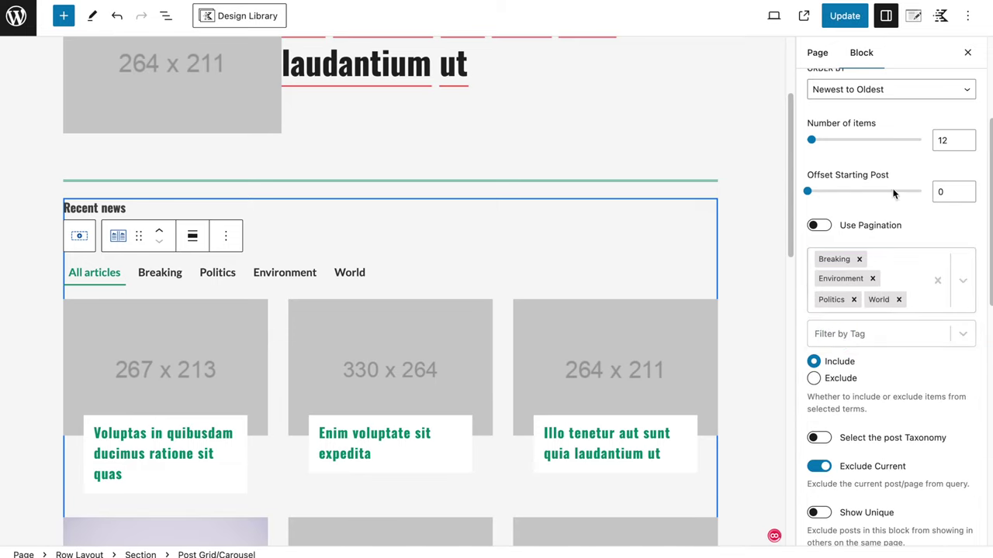
{"action": "left_click", "coordinate": [833, 21]}
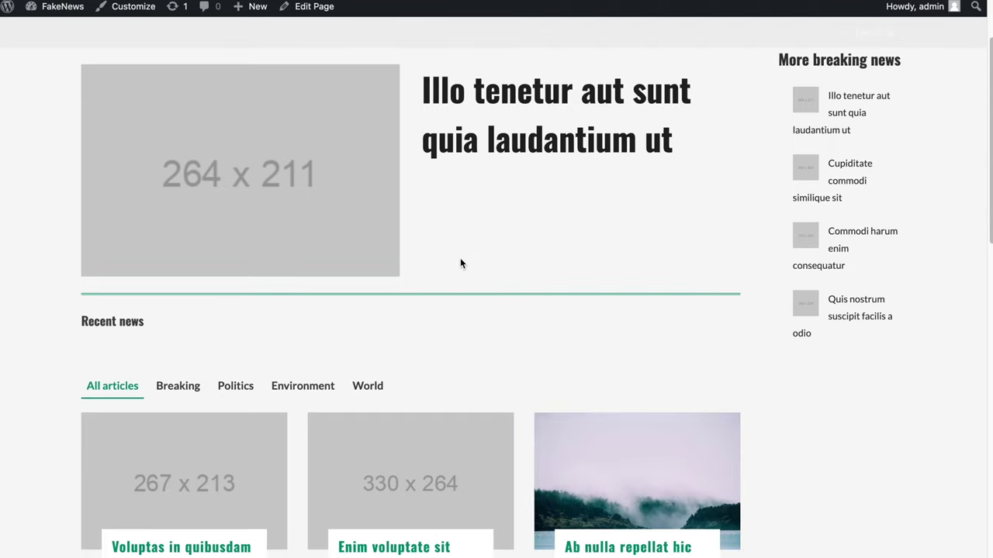
{"action": "scroll", "coordinate": [460, 256], "scroll_direction": "down", "scroll_amount": 2}
{"action": "left_click", "coordinate": [360, 311]}
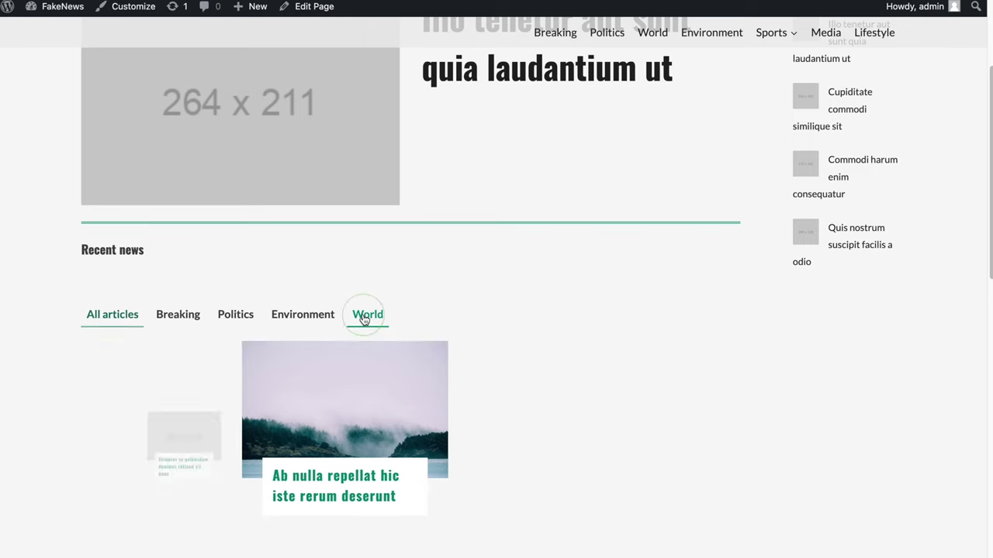
{"action": "scroll", "coordinate": [321, 388], "scroll_direction": "down", "scroll_amount": 2}
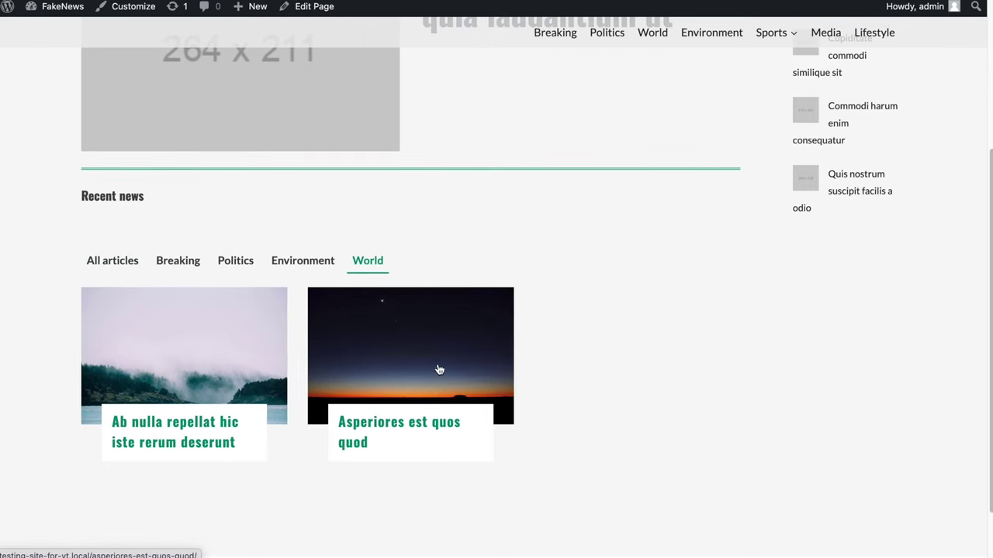
{"action": "left_click", "coordinate": [300, 264]}
{"action": "left_click", "coordinate": [234, 265]}
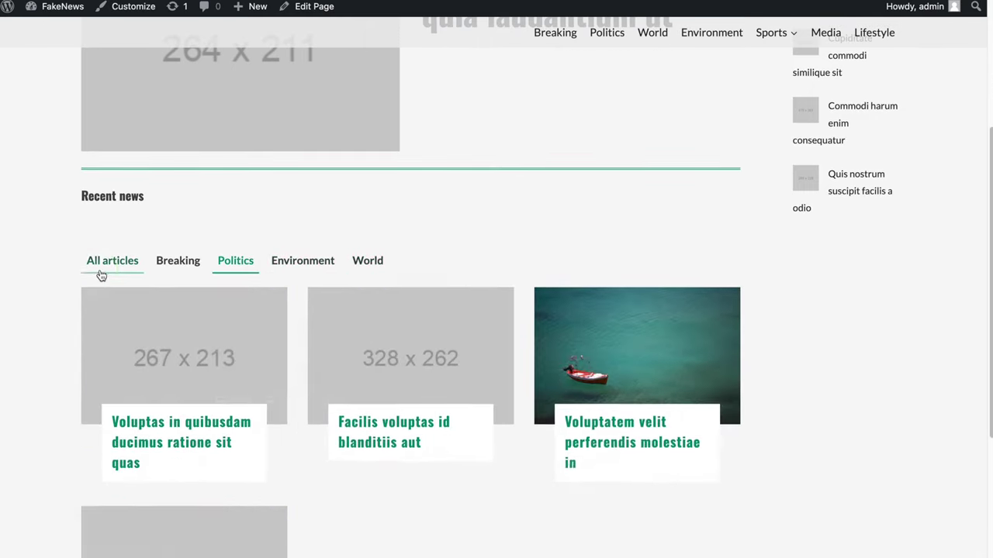
{"action": "left_click", "coordinate": [99, 271]}
{"action": "scroll", "coordinate": [410, 385], "scroll_direction": "down", "scroll_amount": 8}
{"action": "scroll", "coordinate": [413, 385], "scroll_direction": "down", "scroll_amount": 5}
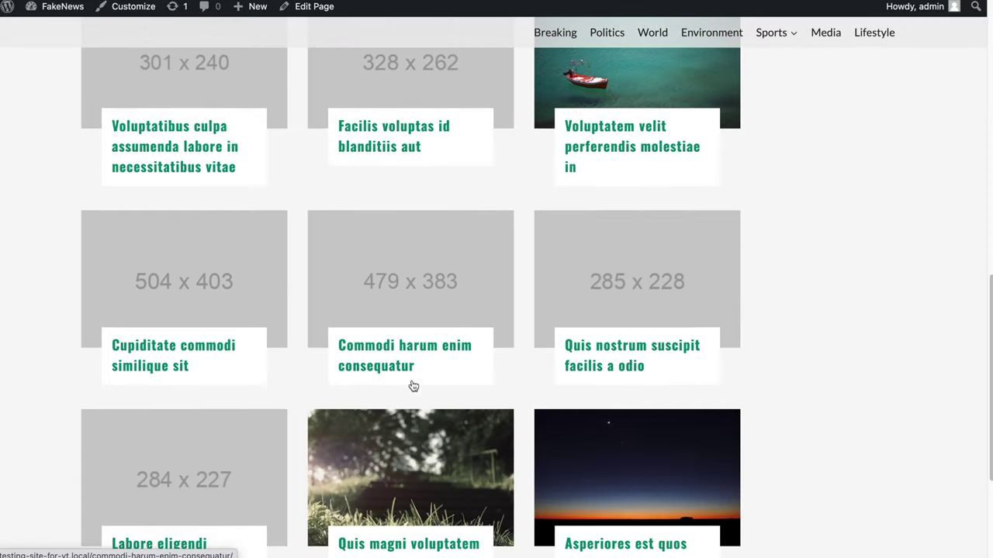
{"action": "scroll", "coordinate": [264, 325], "scroll_direction": "up", "scroll_amount": 3}
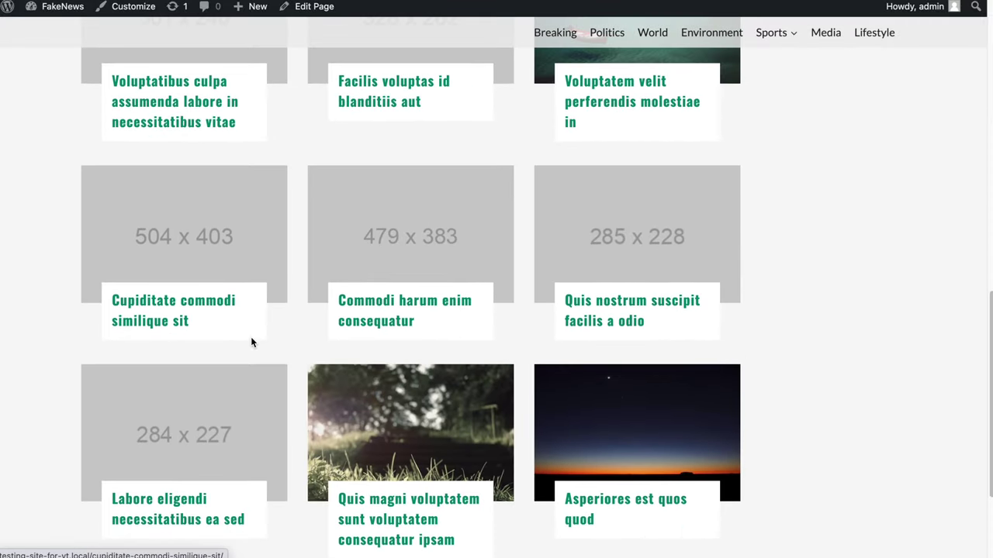
{"action": "scroll", "coordinate": [268, 343], "scroll_direction": "up", "scroll_amount": 6}
{"action": "scroll", "coordinate": [169, 356], "scroll_direction": "up", "scroll_amount": 6}
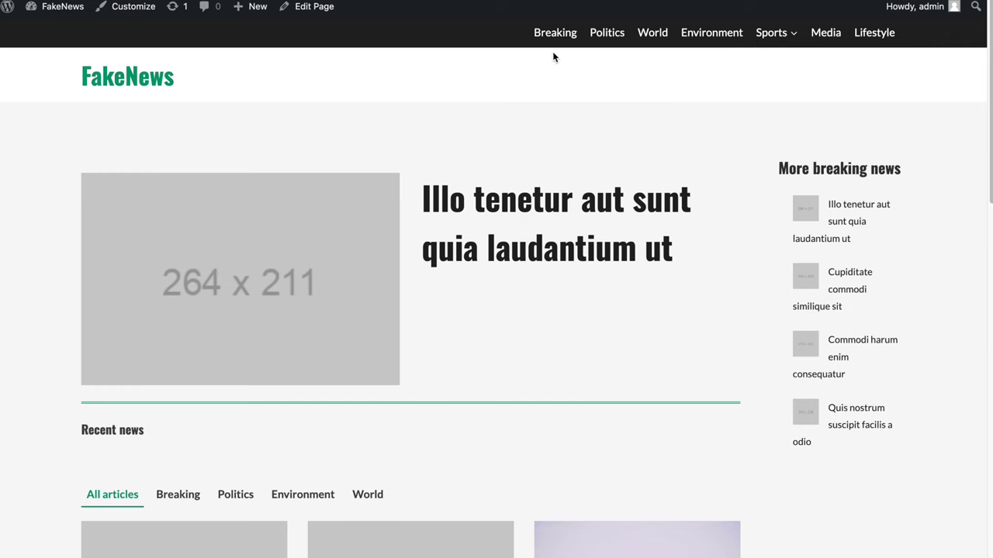
{"action": "scroll", "coordinate": [593, 151], "scroll_direction": "down", "scroll_amount": 3}
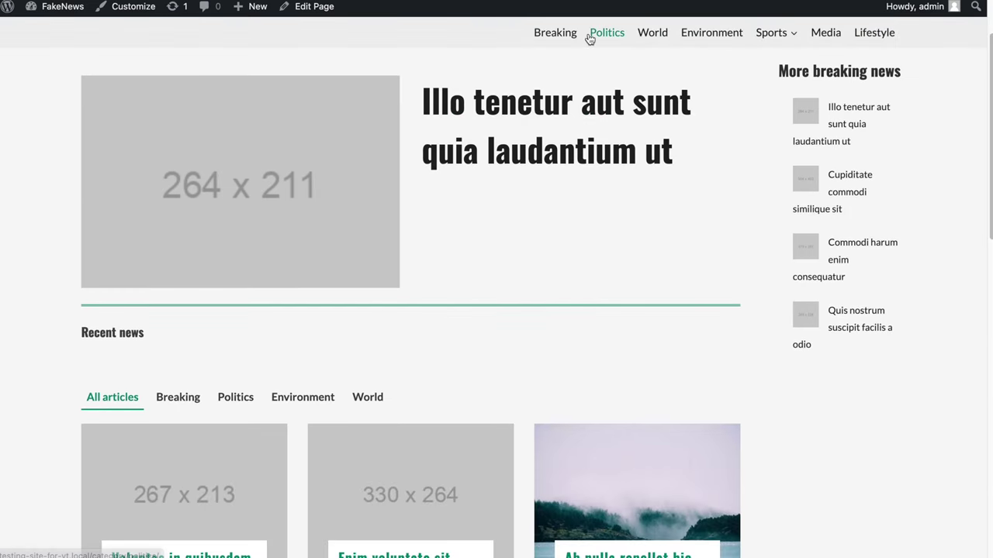
{"action": "scroll", "coordinate": [590, 38], "scroll_direction": "up", "scroll_amount": 3}
{"action": "scroll", "coordinate": [403, 188], "scroll_direction": "down", "scroll_amount": 6}
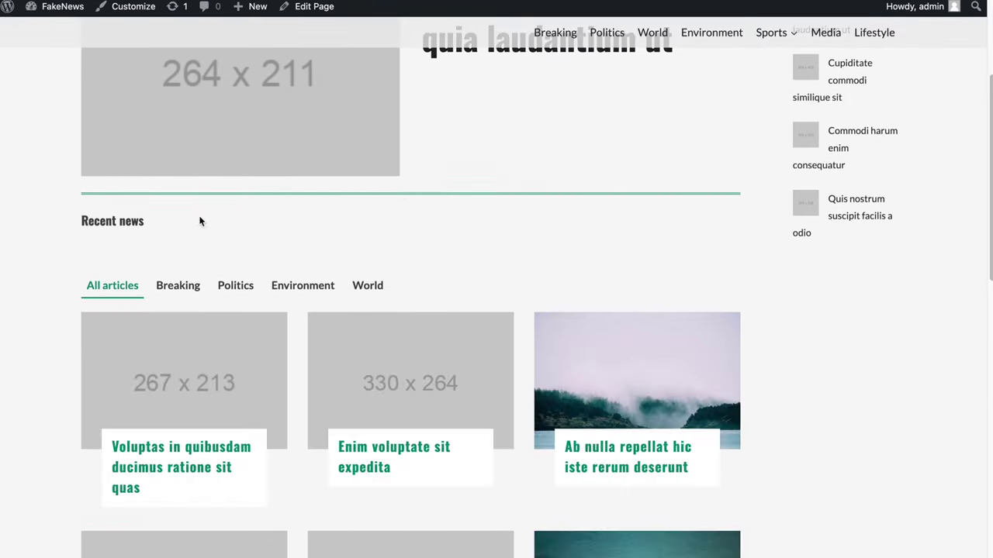
{"action": "left_click", "coordinate": [199, 287]}
{"action": "left_click", "coordinate": [232, 287]}
{"action": "left_click", "coordinate": [303, 290]}
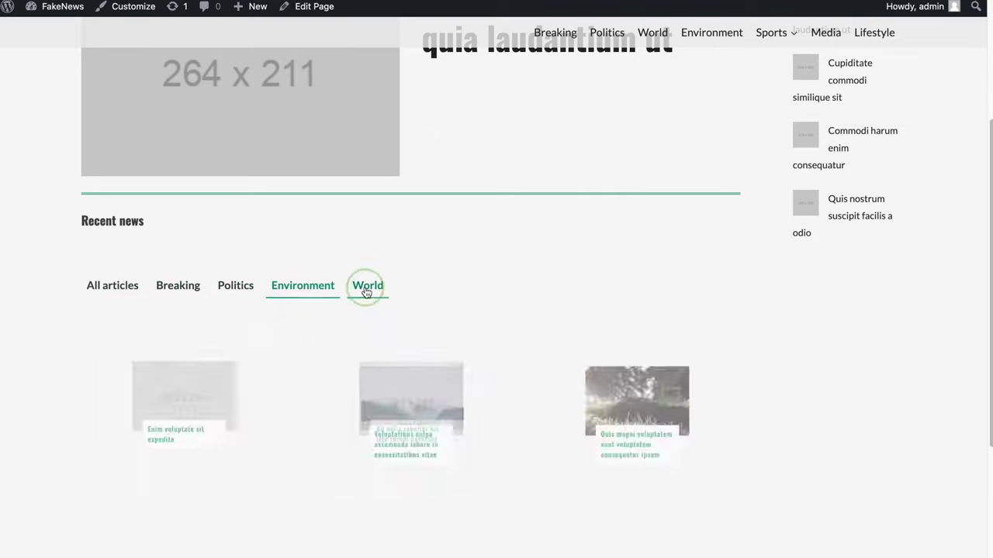
{"action": "scroll", "coordinate": [365, 287], "scroll_direction": "down", "scroll_amount": 2}
{"action": "scroll", "coordinate": [360, 287], "scroll_direction": "up", "scroll_amount": 2}
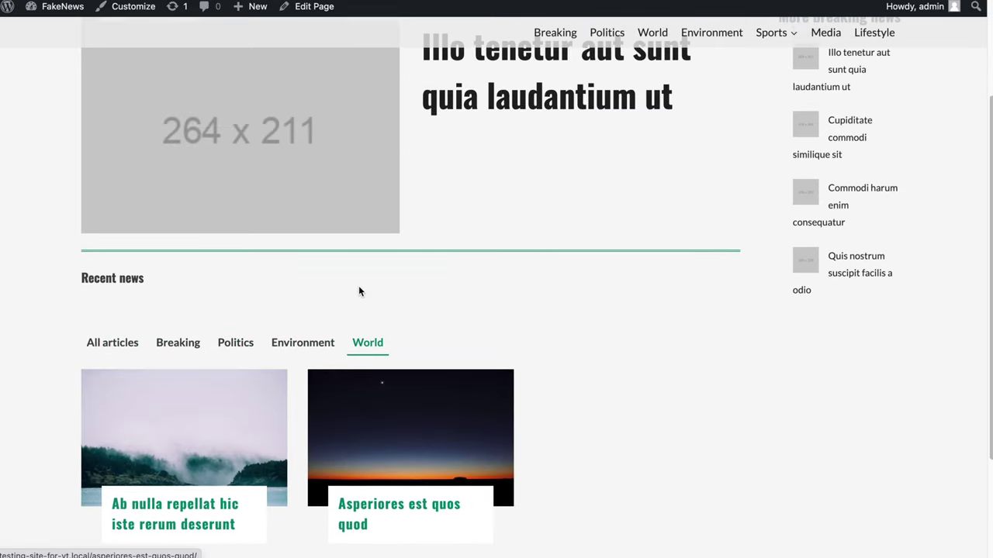
{"action": "left_click", "coordinate": [101, 343]}
{"action": "scroll", "coordinate": [651, 313], "scroll_direction": "up", "scroll_amount": 2}
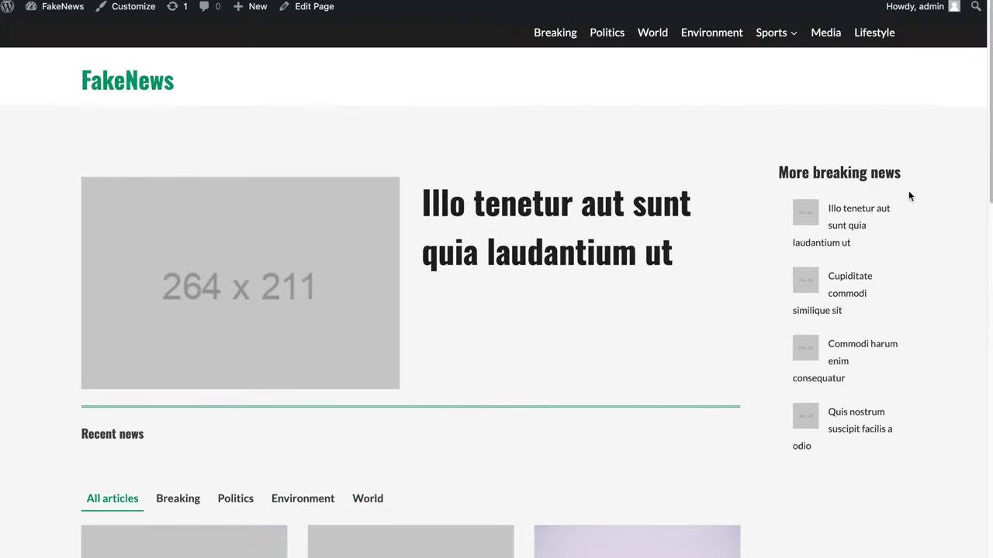
From the 'Illo tenetur aut sunt quia laudantium ut' post, open the Breaking archive and browse its grid
{"action": "left_click", "coordinate": [846, 208]}
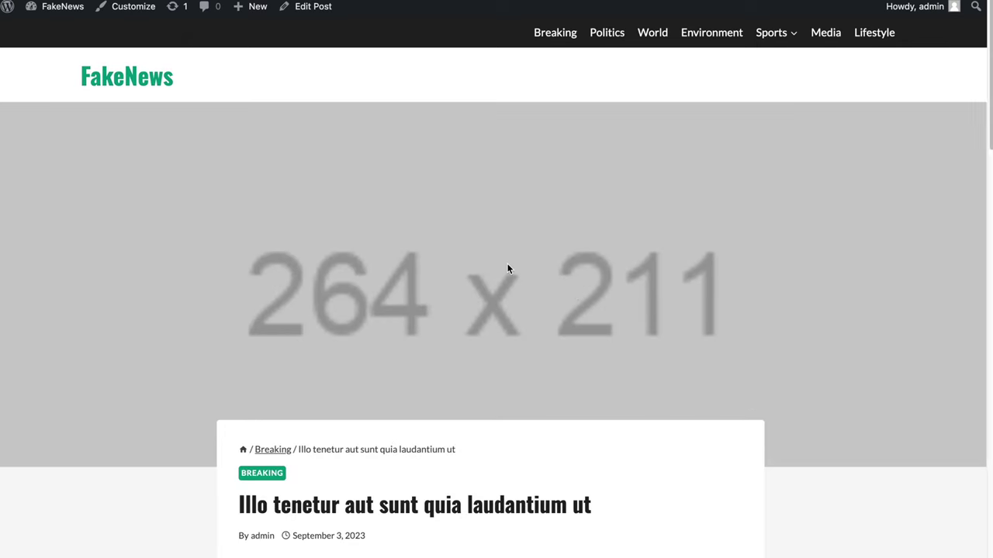
{"action": "scroll", "coordinate": [508, 269], "scroll_direction": "down", "scroll_amount": 3}
{"action": "left_click", "coordinate": [273, 226]}
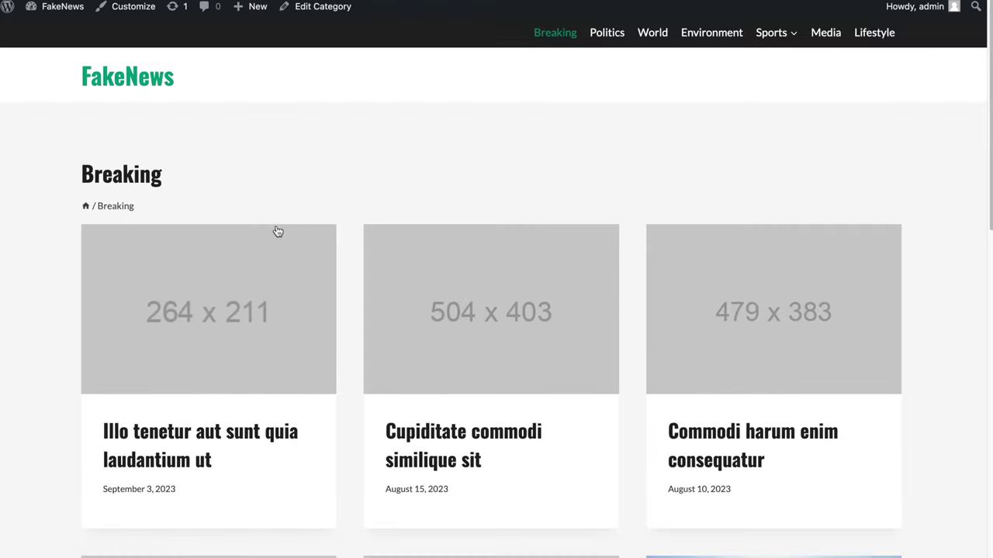
{"action": "scroll", "coordinate": [435, 277], "scroll_direction": "down", "scroll_amount": 3}
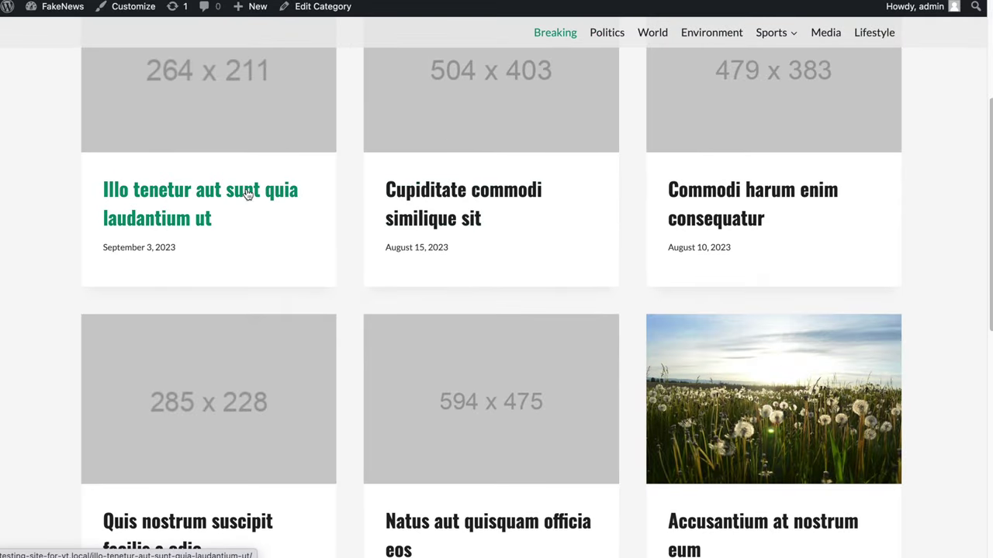
{"action": "scroll", "coordinate": [698, 186], "scroll_direction": "up", "scroll_amount": 1}
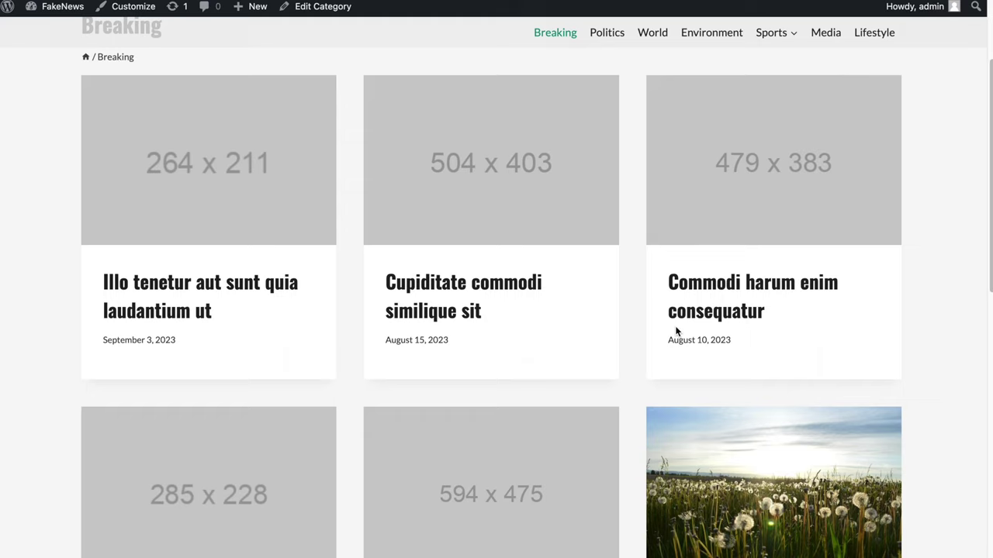
{"action": "scroll", "coordinate": [503, 270], "scroll_direction": "down", "scroll_amount": 1}
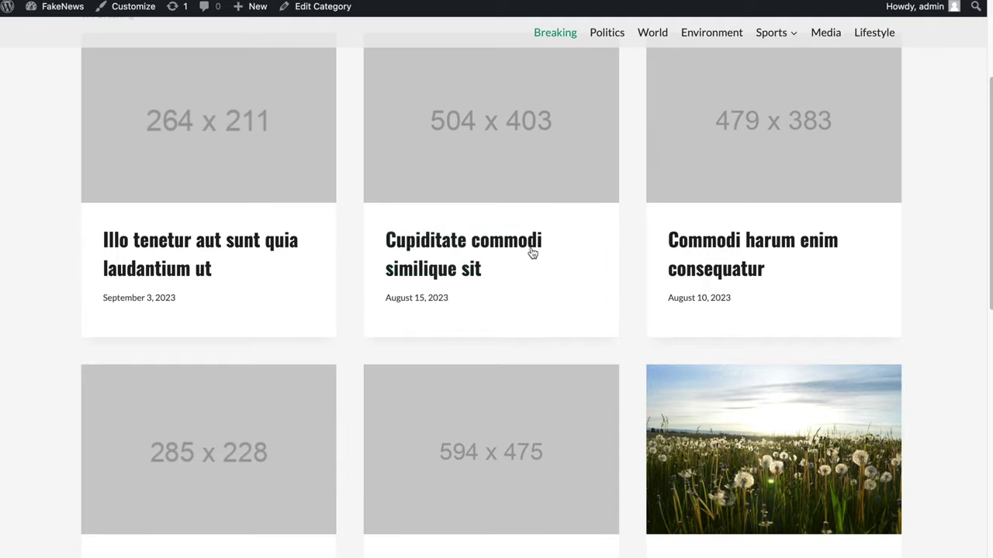
{"action": "scroll", "coordinate": [577, 215], "scroll_direction": "up", "scroll_amount": 1}
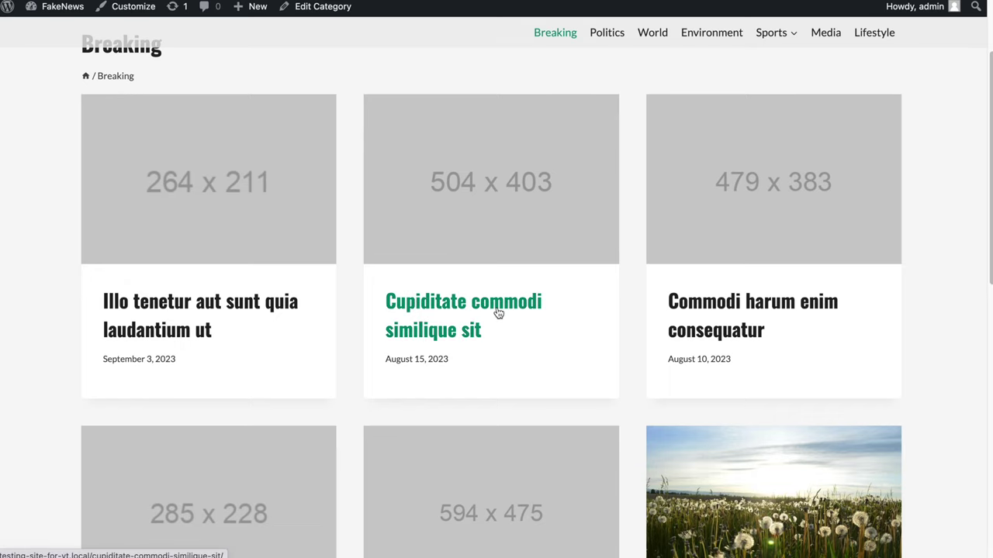
{"action": "scroll", "coordinate": [497, 313], "scroll_direction": "down", "scroll_amount": 8}
{"action": "scroll", "coordinate": [498, 312], "scroll_direction": "up", "scroll_amount": 10}
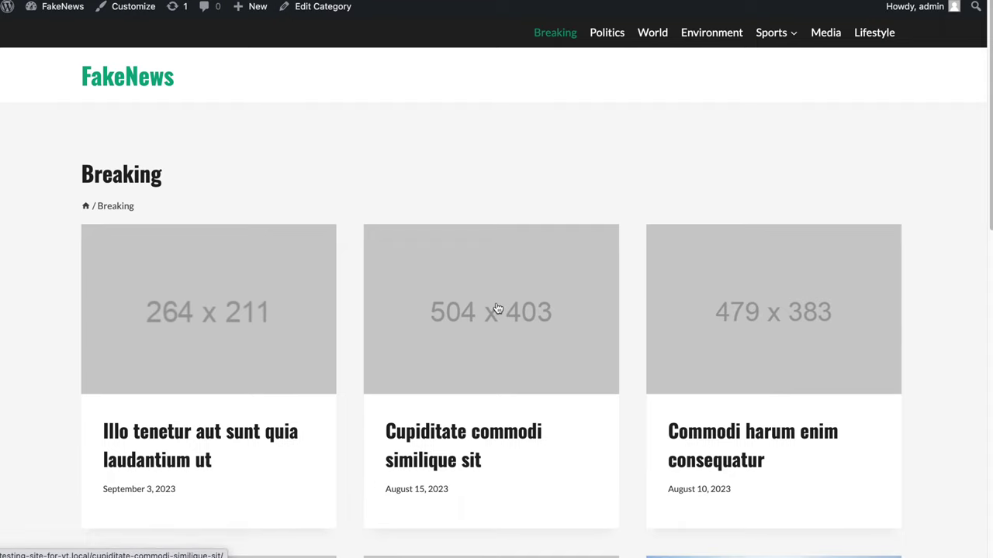
{"action": "scroll", "coordinate": [498, 310], "scroll_direction": "down", "scroll_amount": 2}
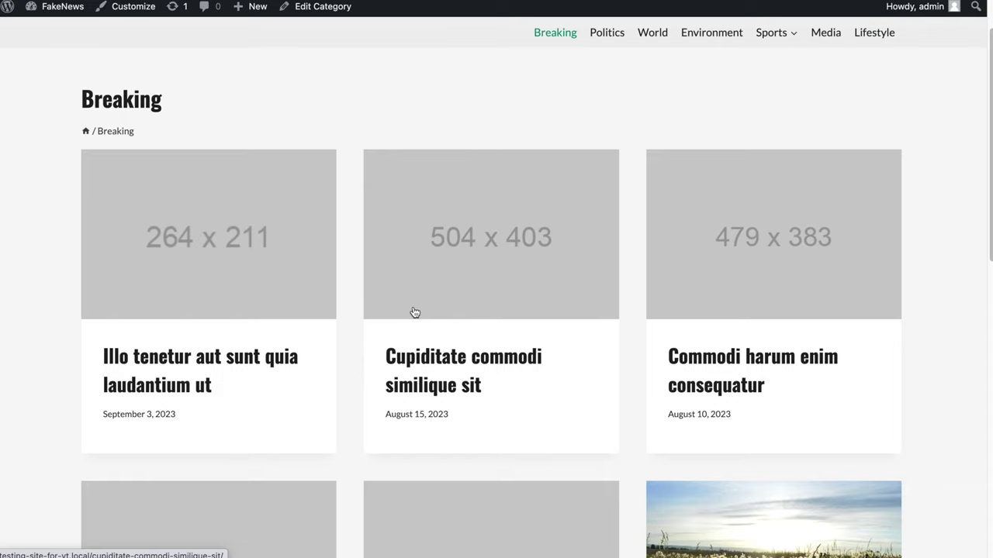
{"action": "scroll", "coordinate": [415, 312], "scroll_direction": "up", "scroll_amount": 2}
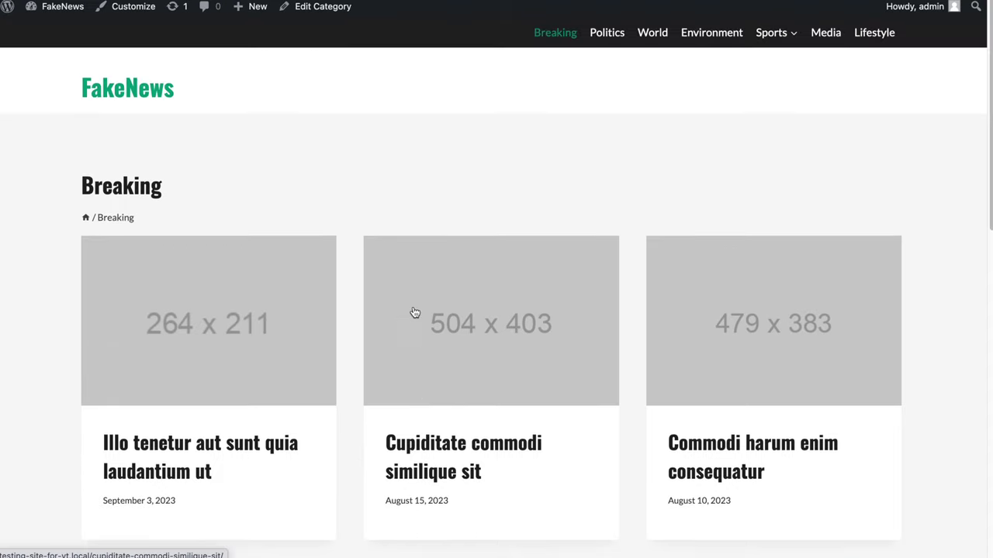